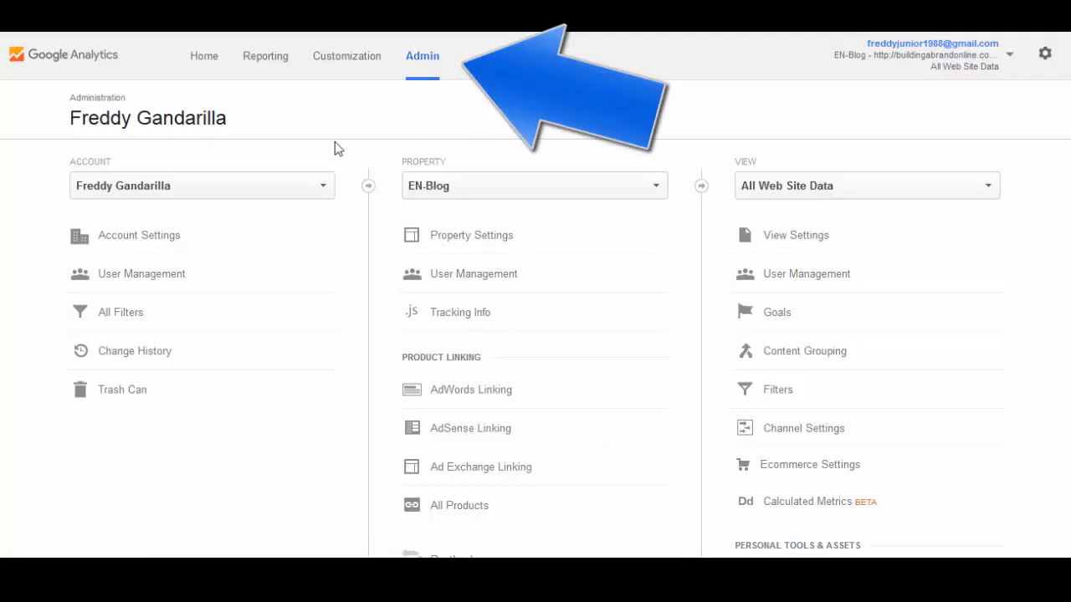
pyautogui.scroll(-3, 325, 146)
pyautogui.scroll(3, 320, 144)
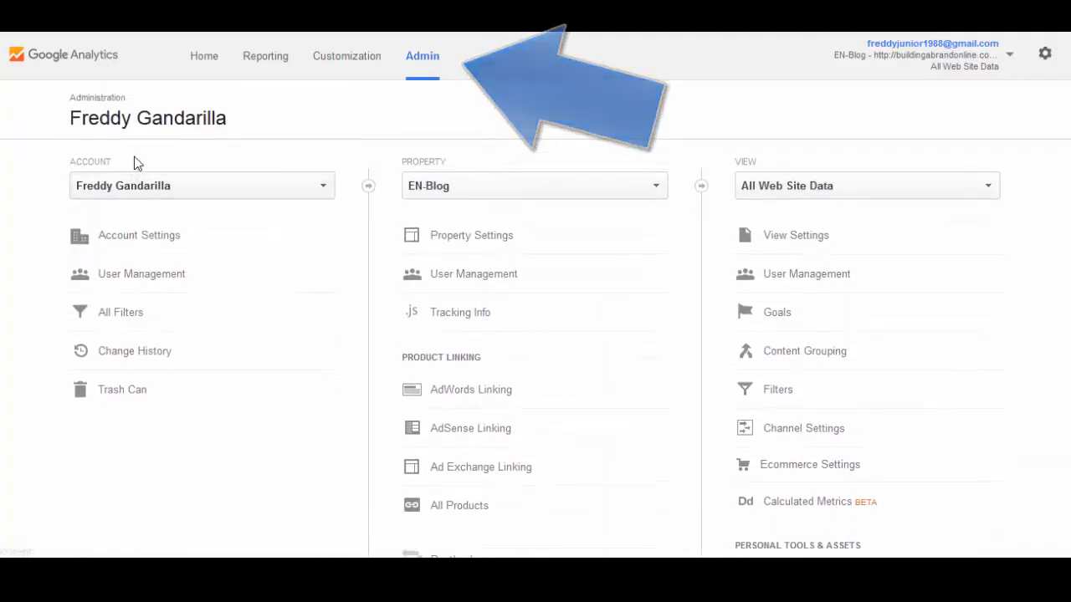
pyautogui.click(64, 166)
pyautogui.moveTo(92, 165); pyautogui.dragTo(111, 165)
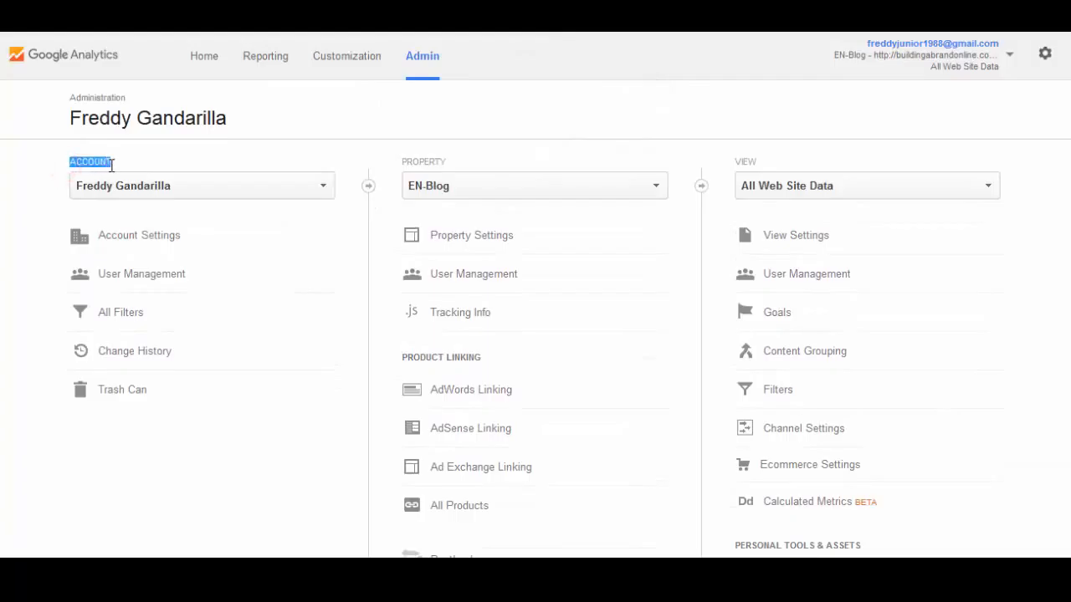
pyautogui.click(360, 140)
pyautogui.moveTo(66, 160); pyautogui.dragTo(114, 164)
pyautogui.click(177, 154)
pyautogui.click(196, 227)
# - Start creating a new website property under the current account
pyautogui.click(656, 186)
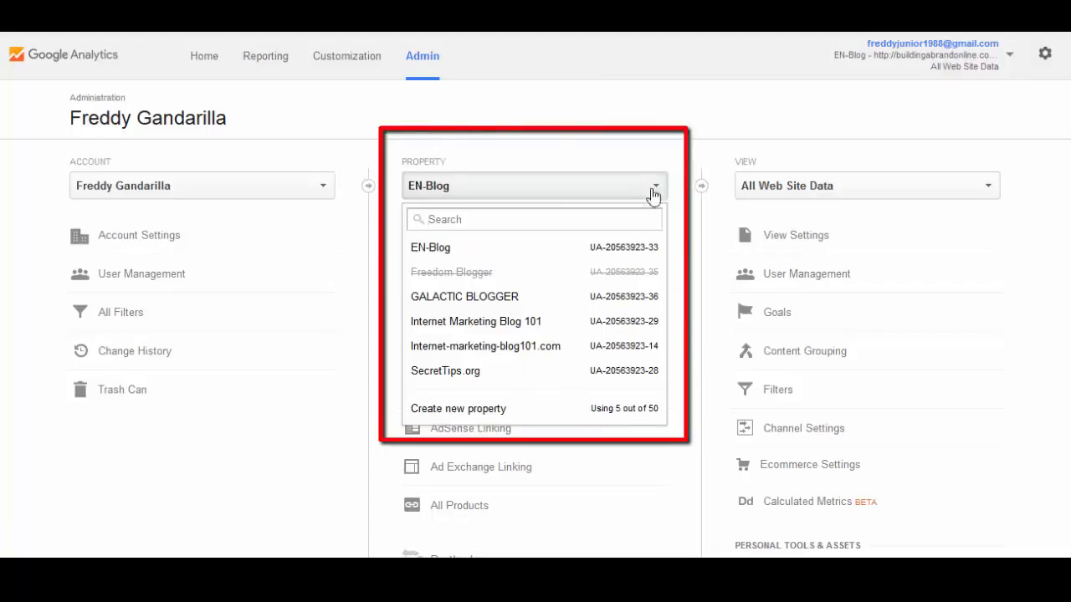
pyautogui.click(508, 410)
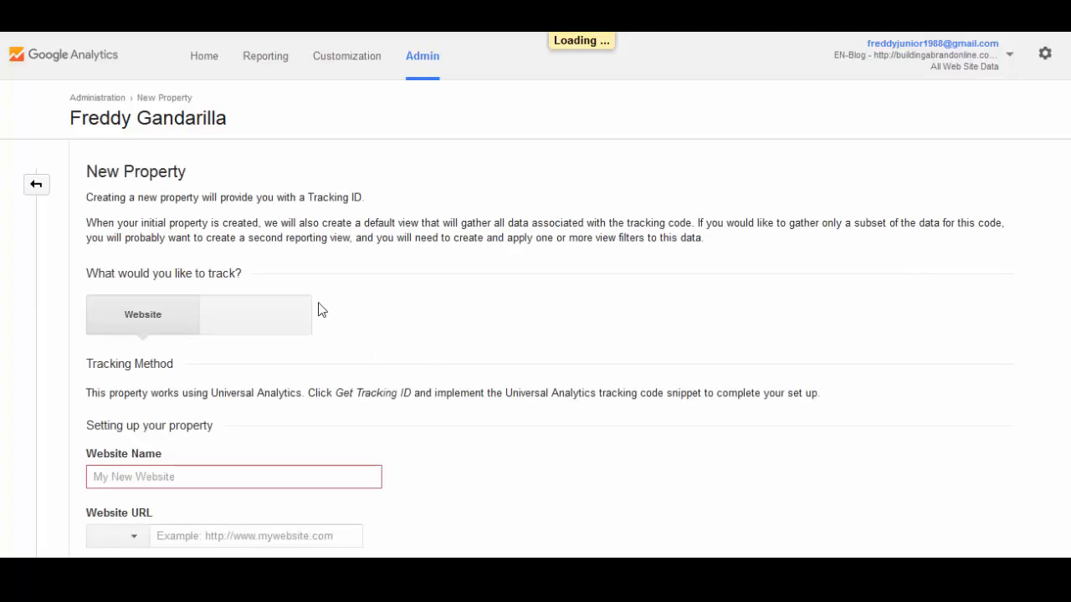
pyautogui.scroll(-3, 402, 337)
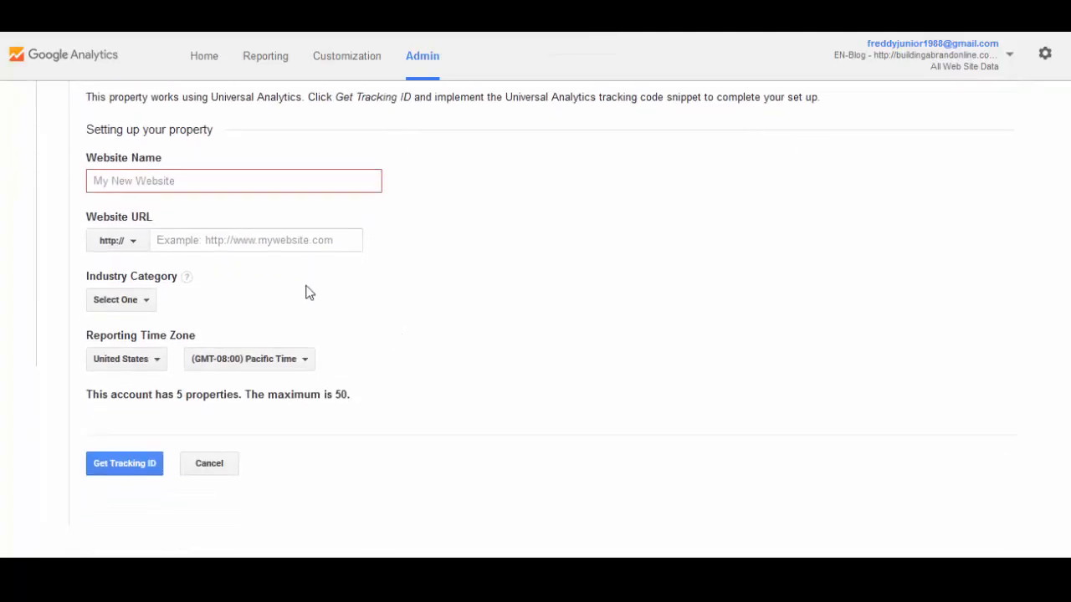
# - Enter "NEW WEBSITE NAME" as the property's website name and "yoursite.com" as its website URL
pyautogui.click(175, 177)
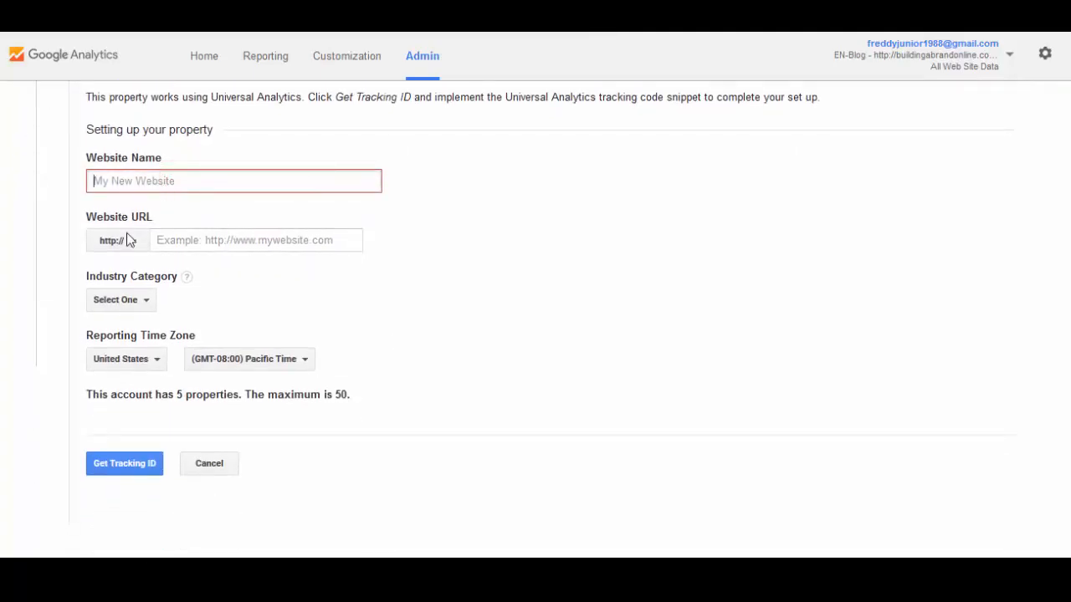
pyautogui.click(241, 240)
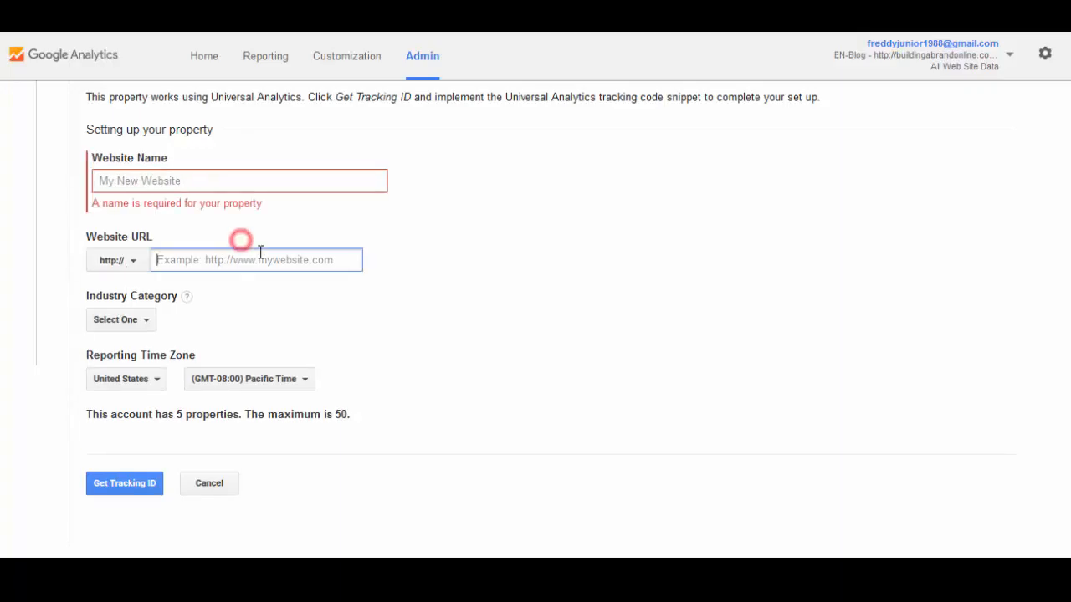
pyautogui.click(189, 263)
pyautogui.click(208, 186)
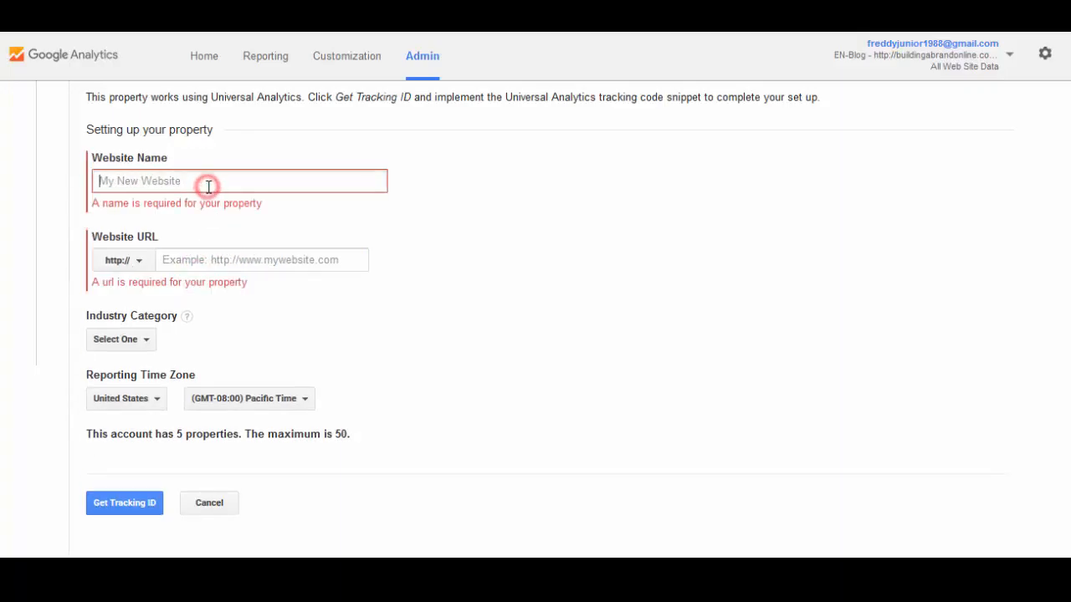
pyautogui.write('NEW WE')
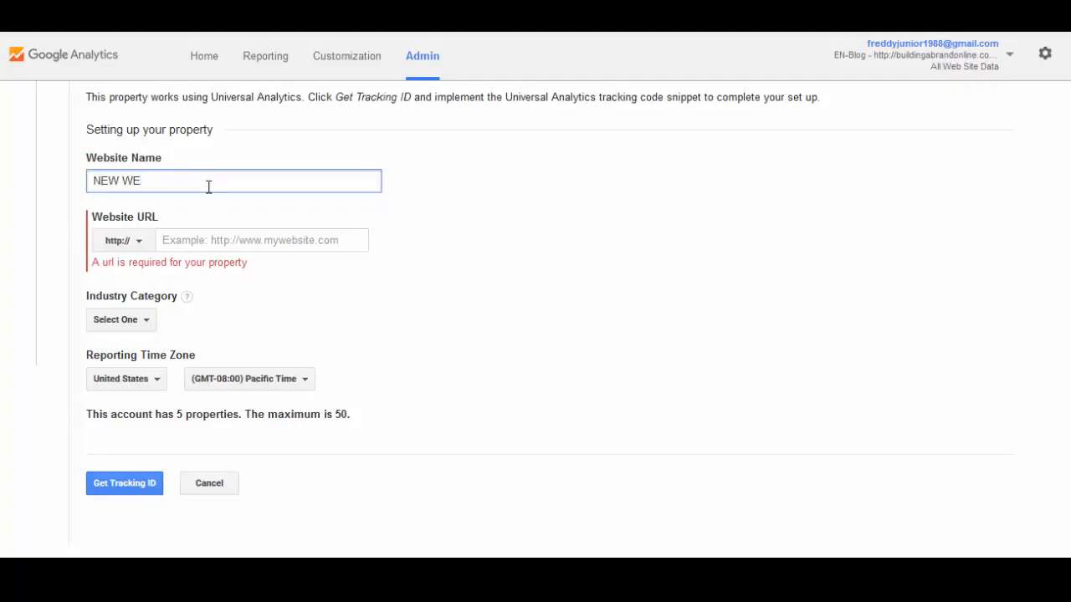
pyautogui.write('BSITE NAME')
pyautogui.click(215, 241)
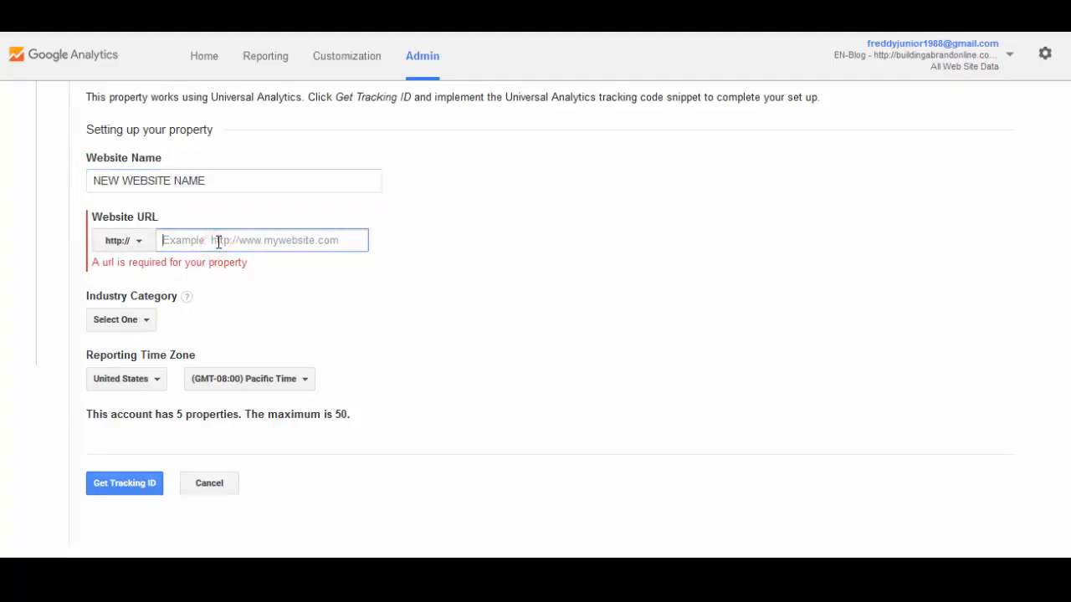
pyautogui.write('yoursite.com')
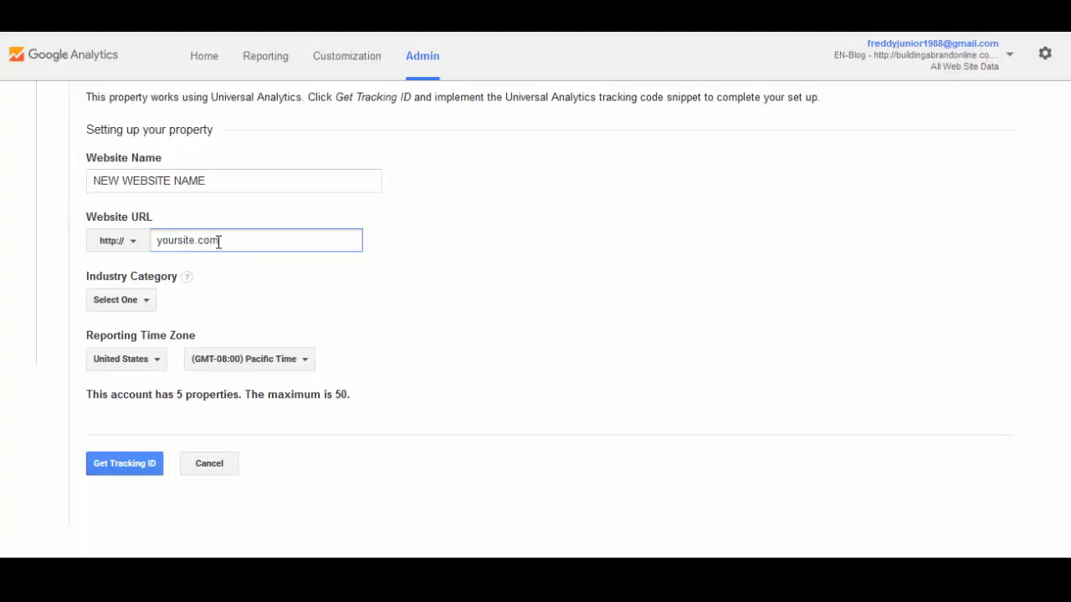
# - Set the new property's industry category to Online Communities
pyautogui.click(121, 300)
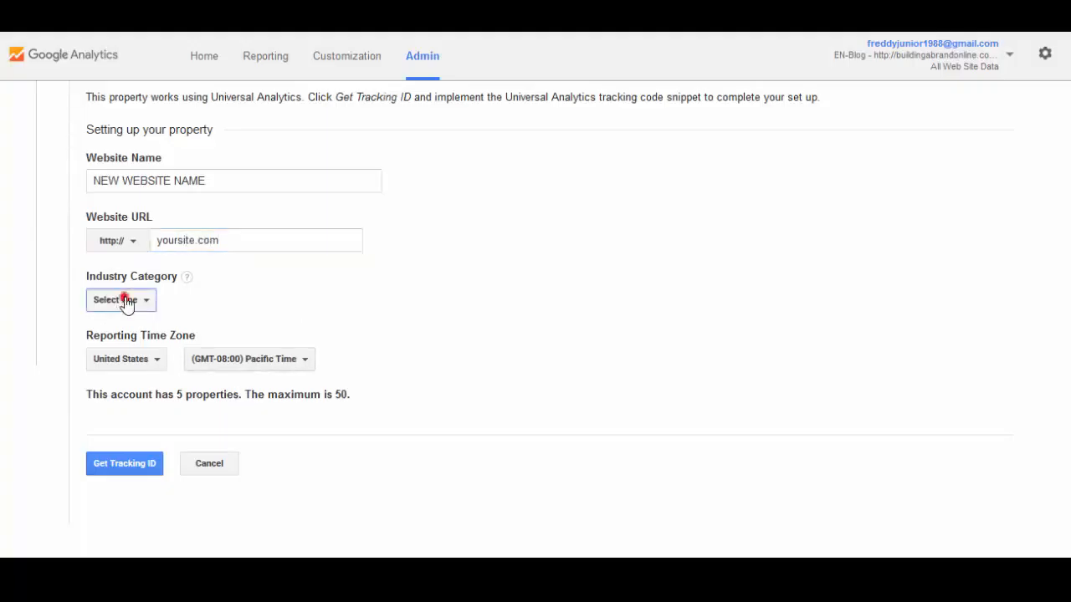
pyautogui.scroll(-1, 280, 292)
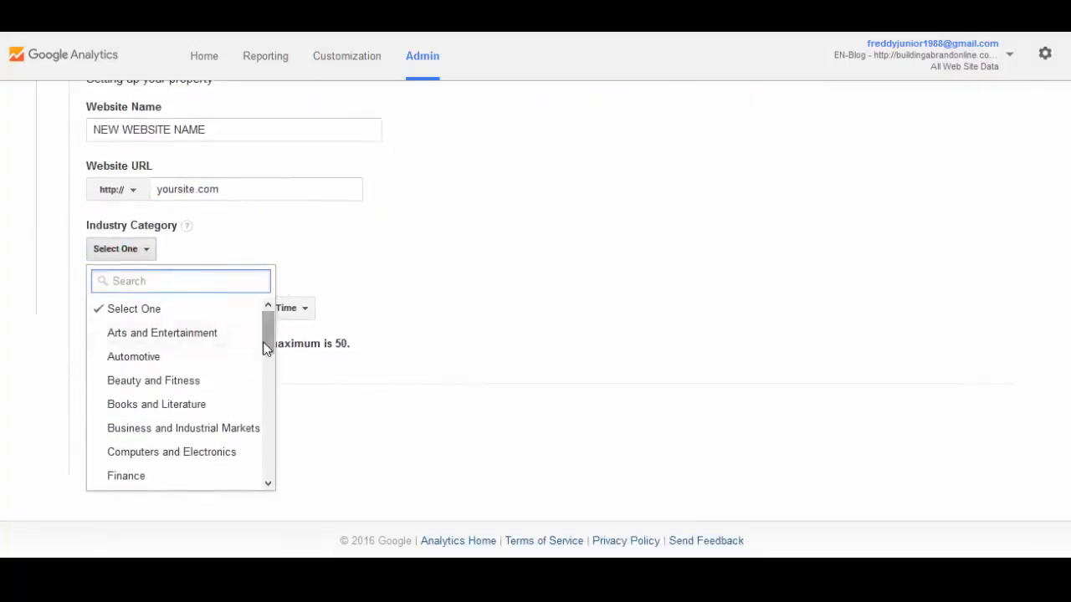
pyautogui.moveTo(267, 356); pyautogui.dragTo(266, 431)
pyautogui.click(148, 386)
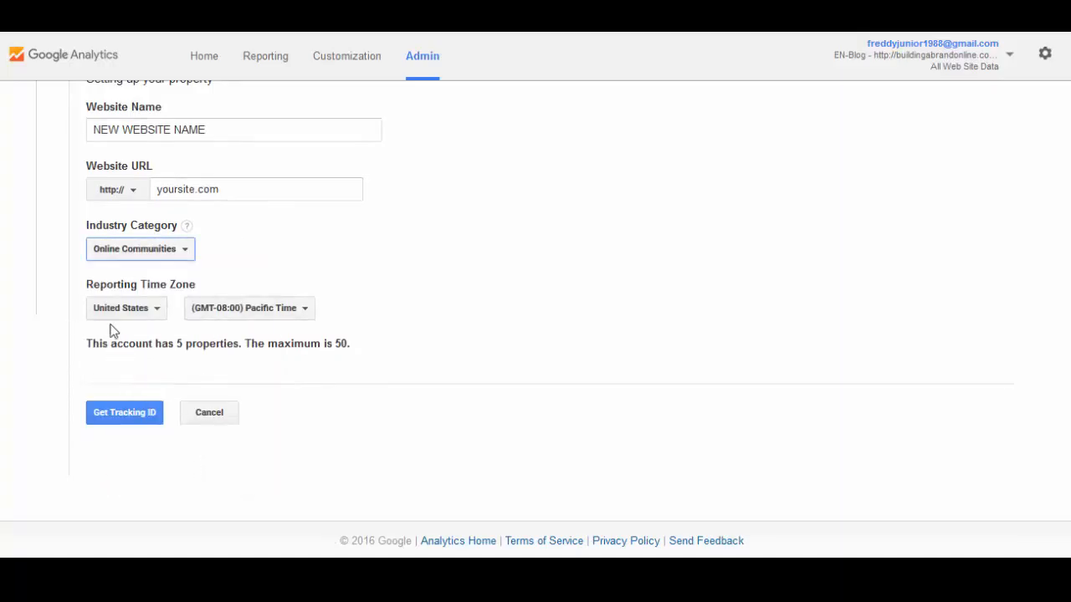
# - Check the reporting time zone choices, keep (GMT-08:00) Pacific Time, and generate the new property's tracking ID
pyautogui.click(302, 306)
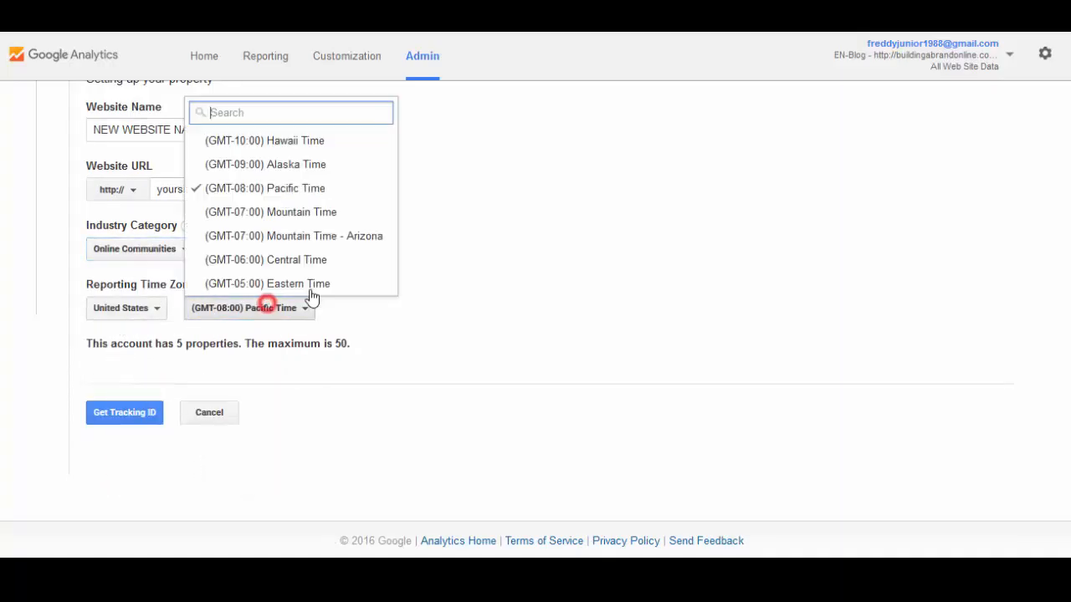
pyautogui.click(569, 222)
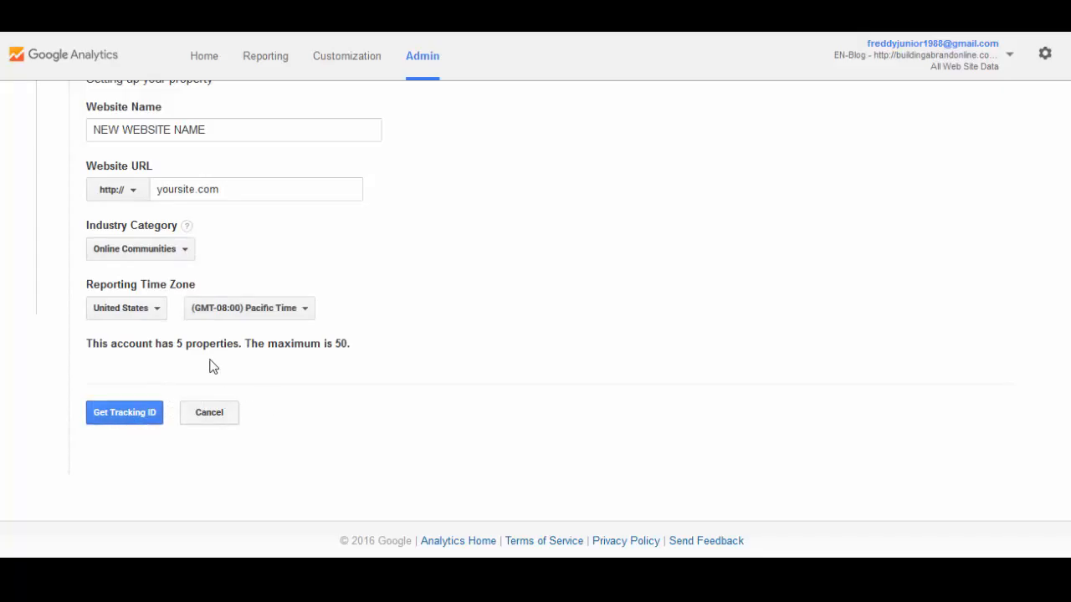
pyautogui.click(107, 418)
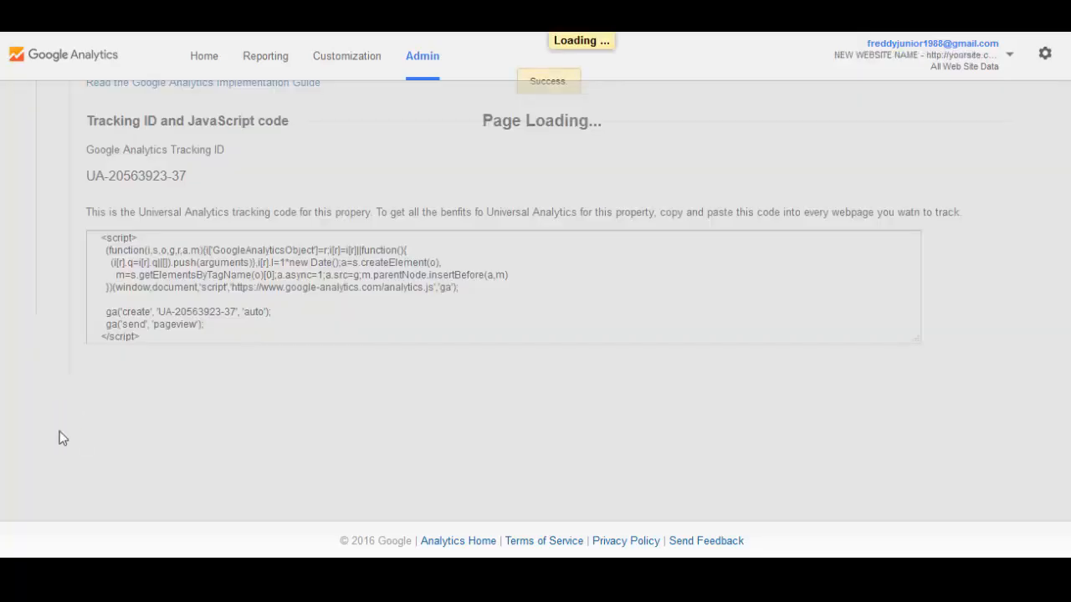
pyautogui.scroll(5, 566, 243)
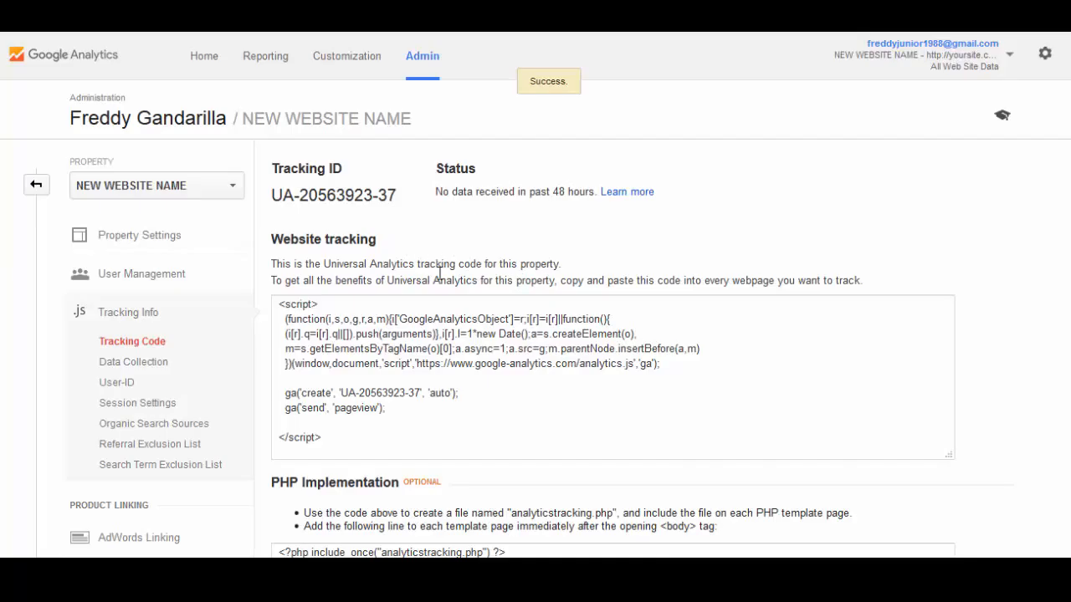
# - Select the entire website tracking script of the new property
pyautogui.scroll(-1, 402, 321)
pyautogui.scroll(-2, 402, 321)
pyautogui.moveTo(358, 299); pyautogui.dragTo(268, 140)
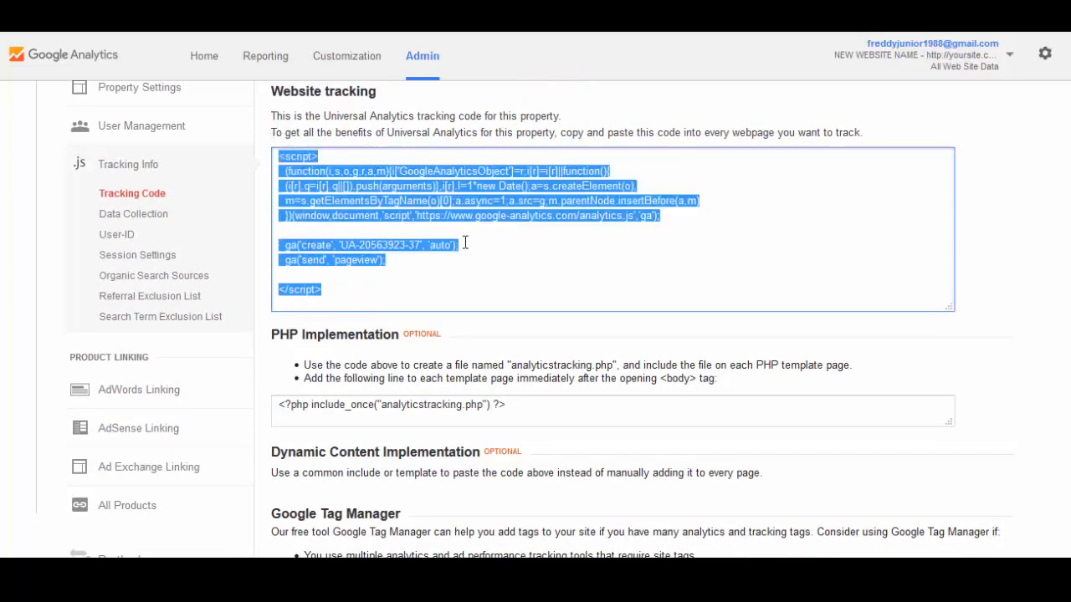
pyautogui.scroll(2, 465, 243)
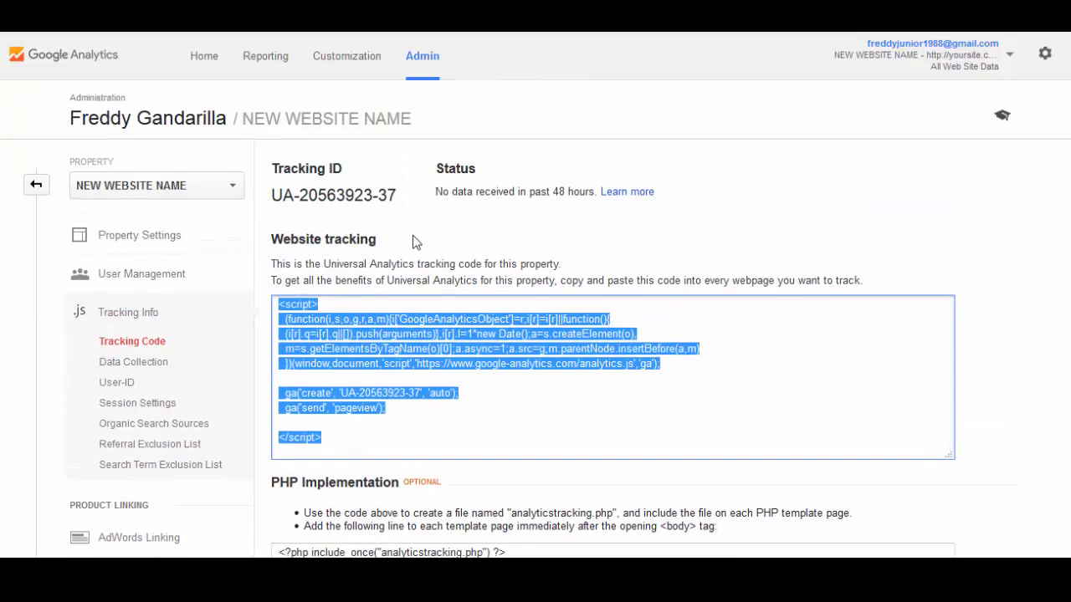
pyautogui.scroll(-2, 425, 273)
pyautogui.scroll(2, 454, 248)
pyautogui.click(395, 301)
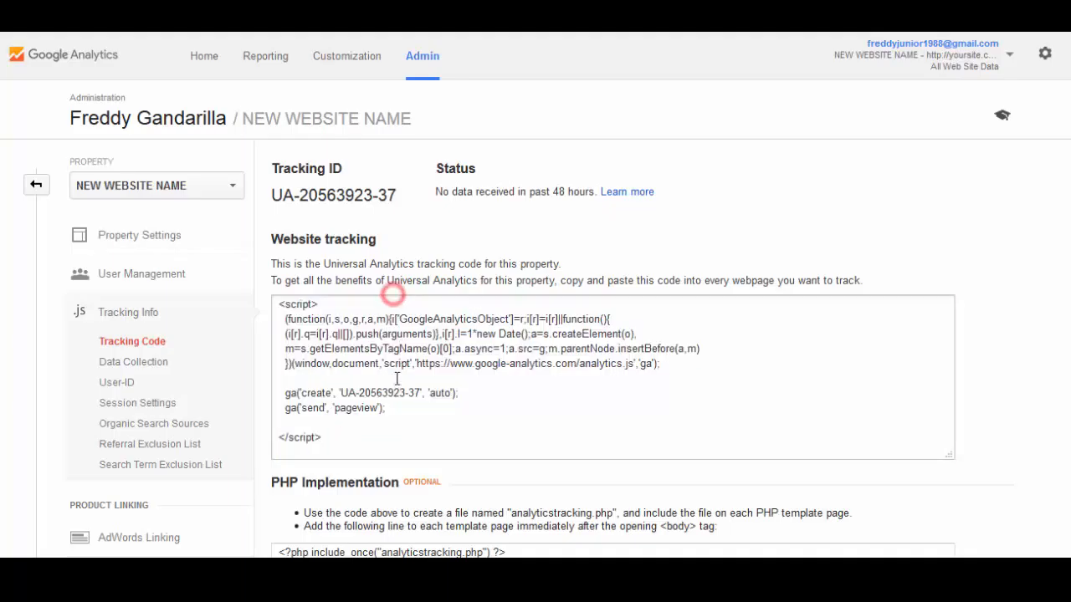
pyautogui.click(327, 444)
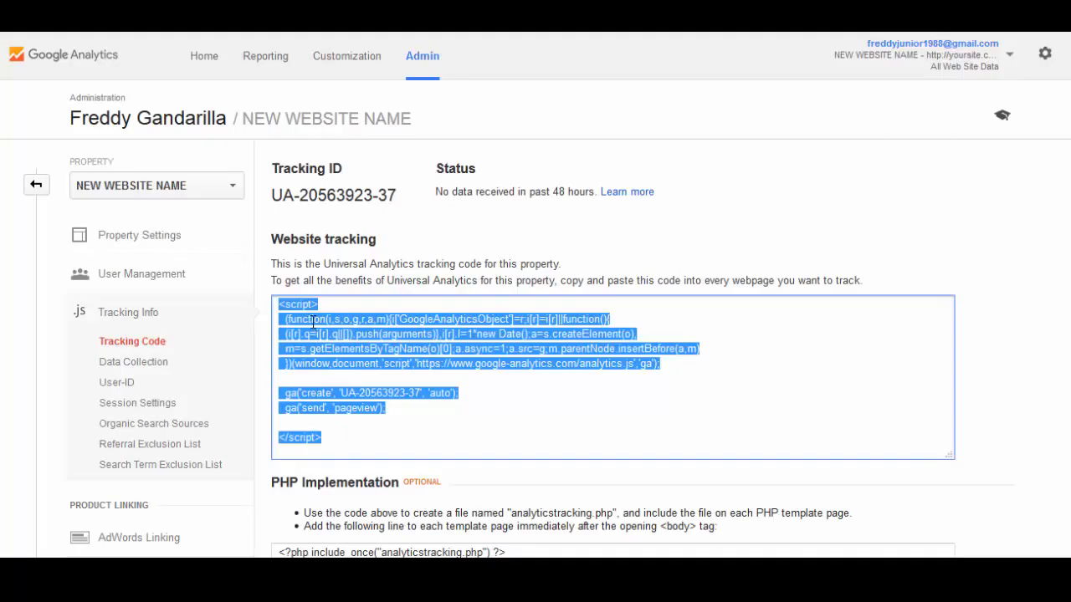
# - View the Search Console property list and switch to the installed plugins page of the WordPress admin
pyautogui.click(577, 266)
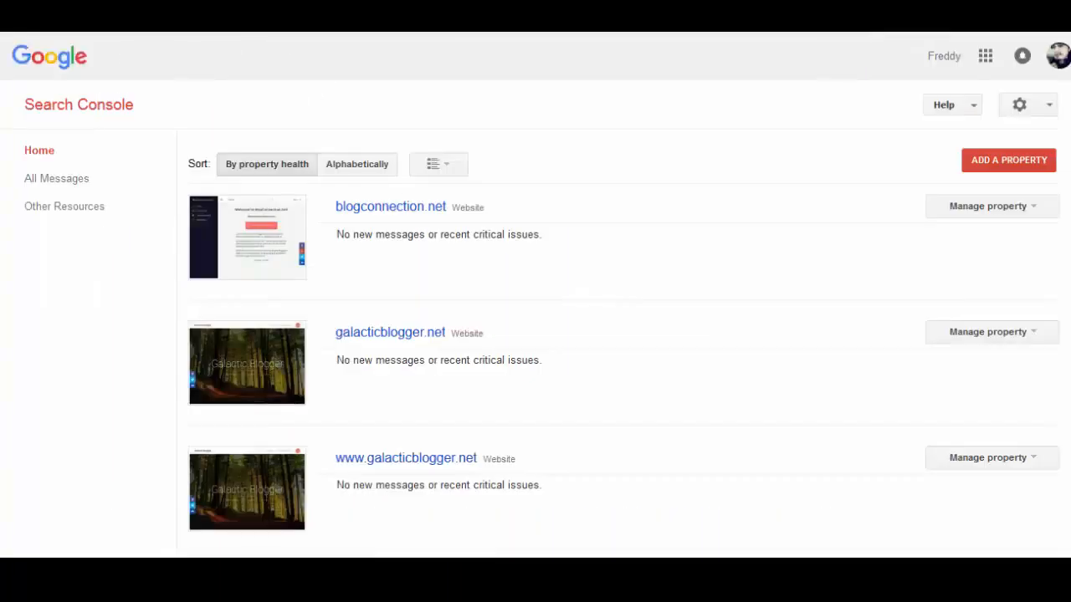
pyautogui.click(721, 148)
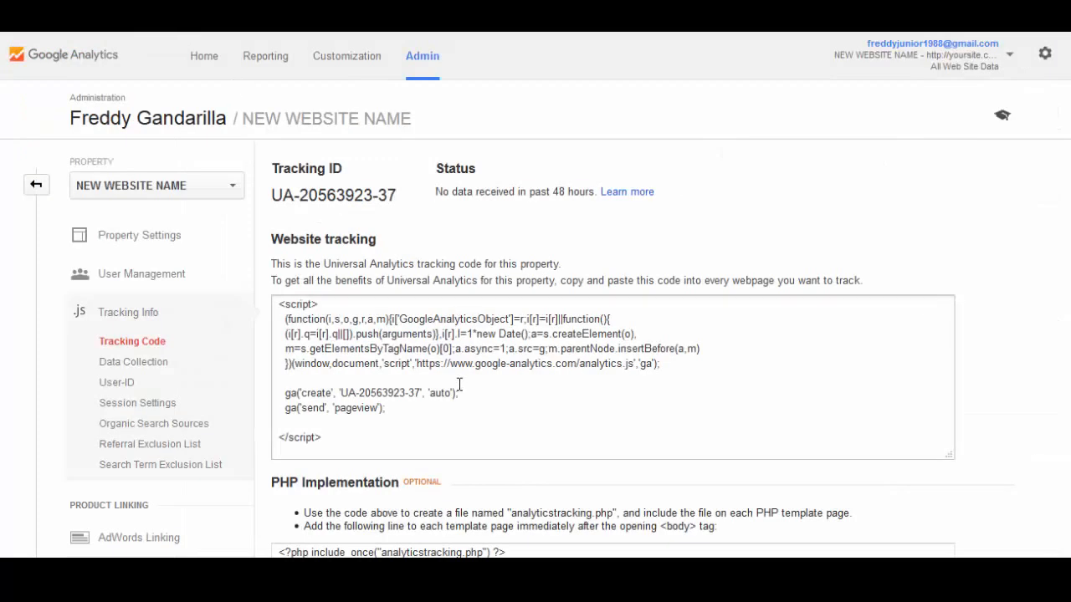
pyautogui.click(440, 383)
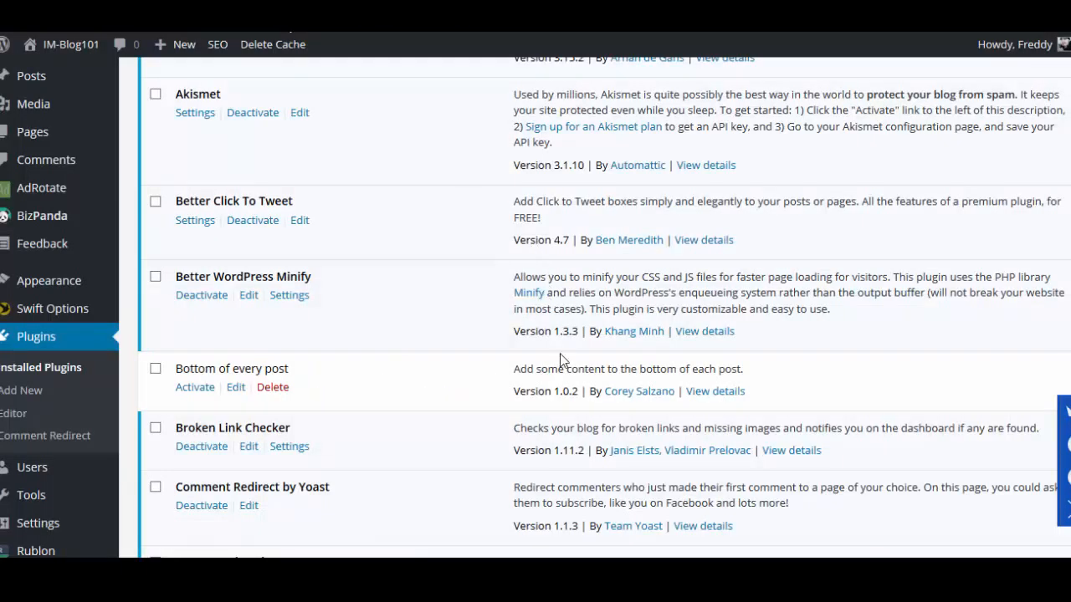
# - Look through the installed plugins list and the admin menu entries of the WordPress site
pyautogui.scroll(3, 276, 371)
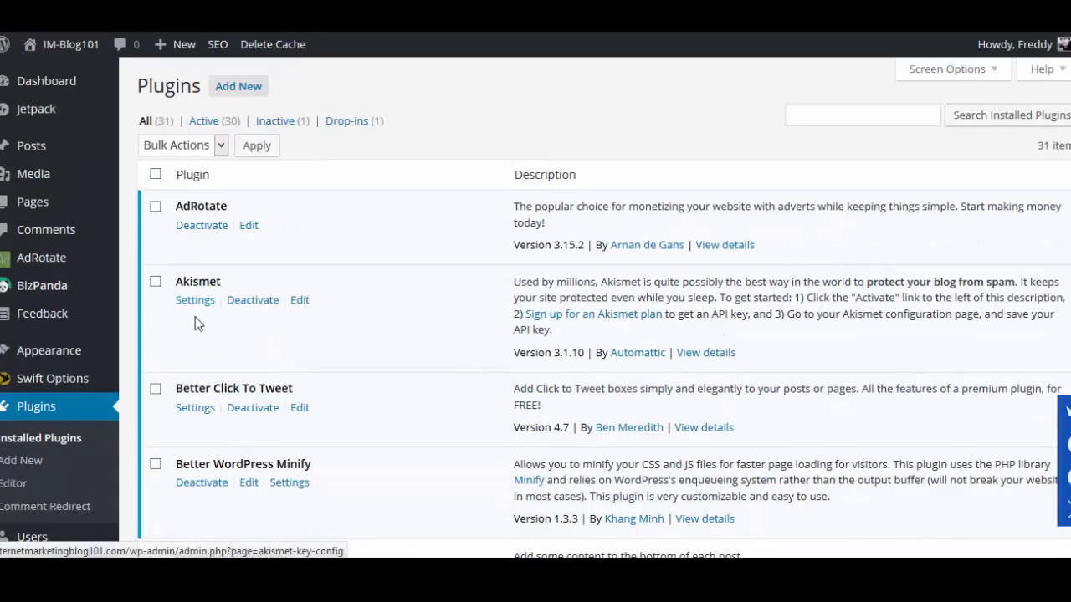
pyautogui.scroll(-5, 125, 351)
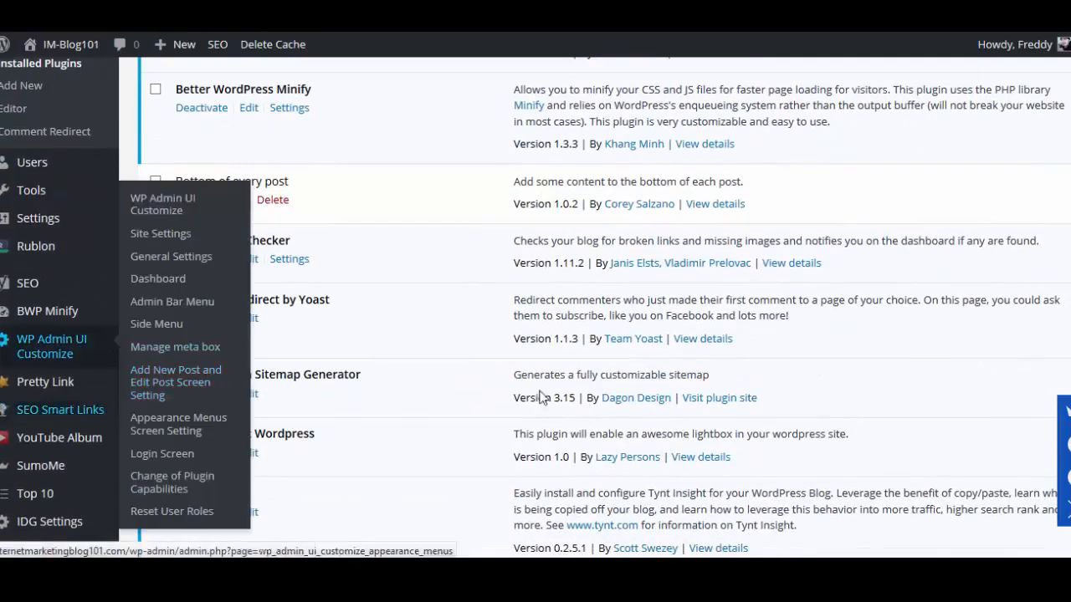
pyautogui.scroll(2, 427, 402)
pyautogui.scroll(3, 427, 401)
pyautogui.moveTo(83, 385)
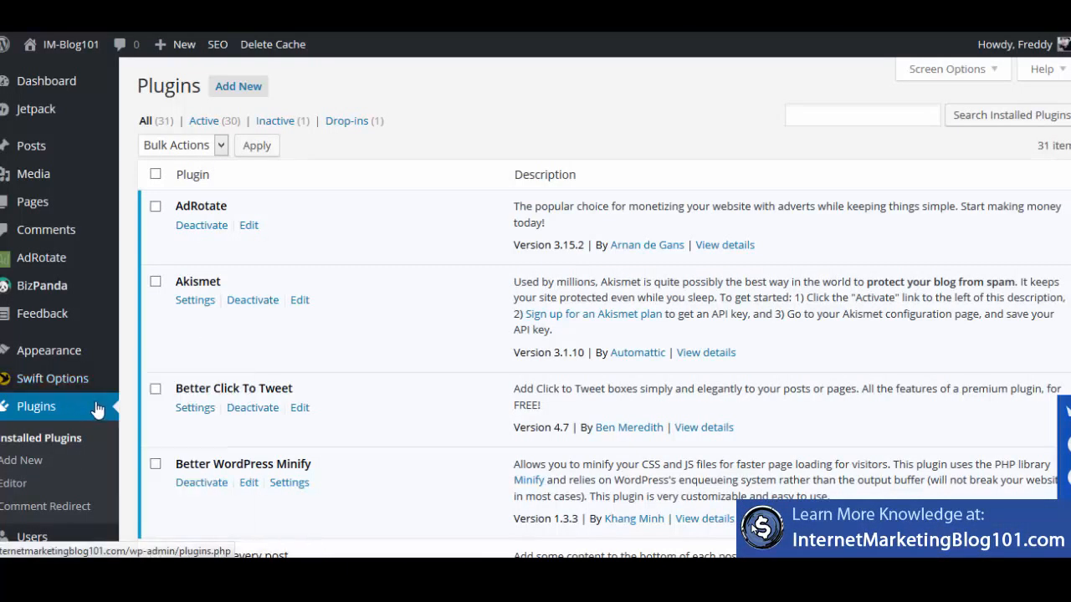
pyautogui.moveTo(90, 390)
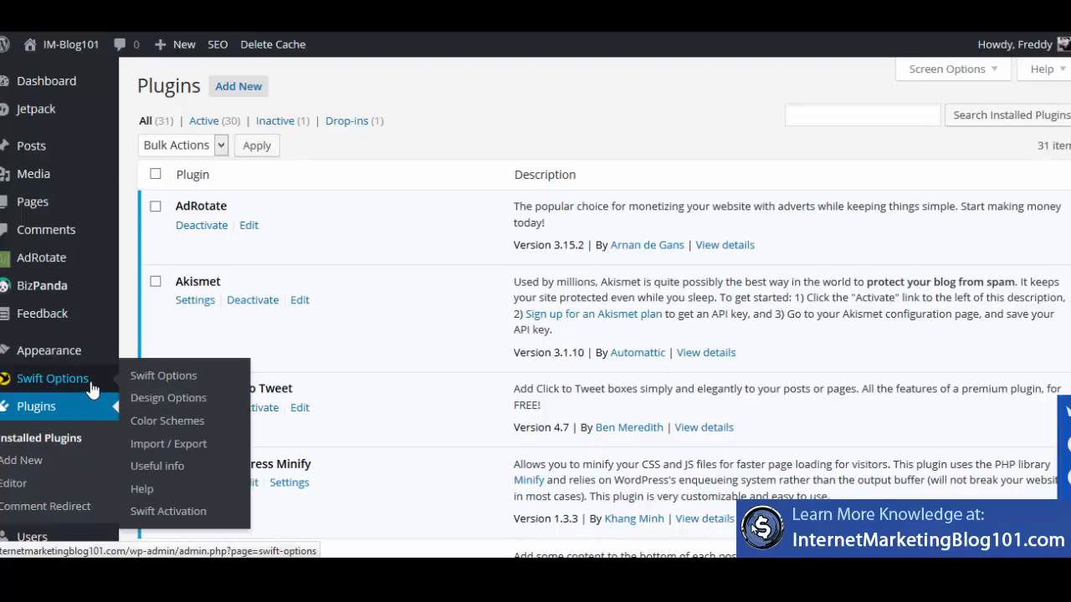
pyautogui.scroll(-3, 92, 388)
pyautogui.click(533, 103)
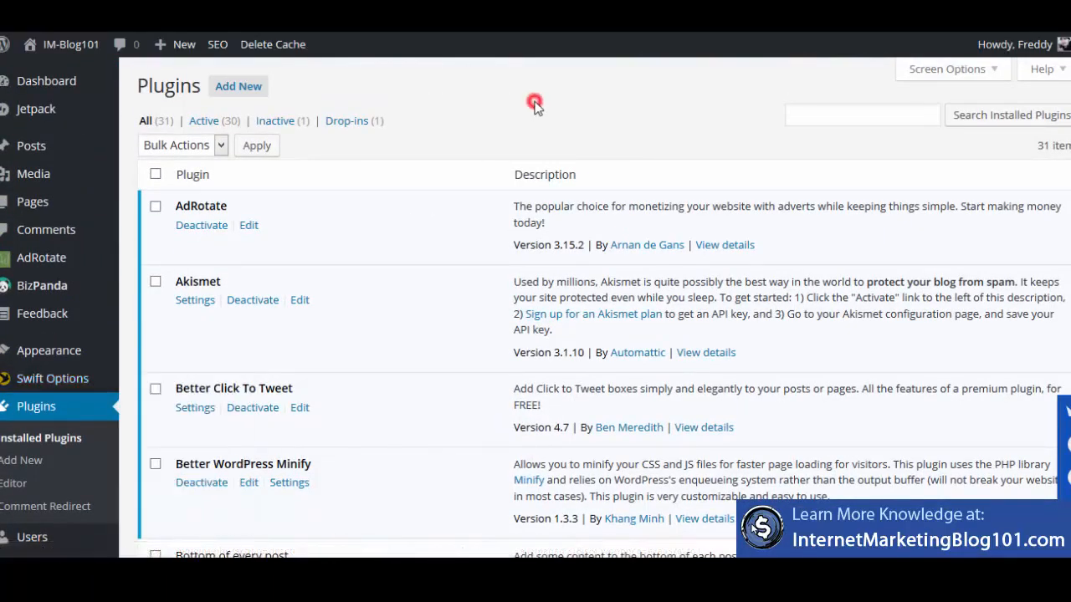
pyautogui.scroll(-5, 364, 240)
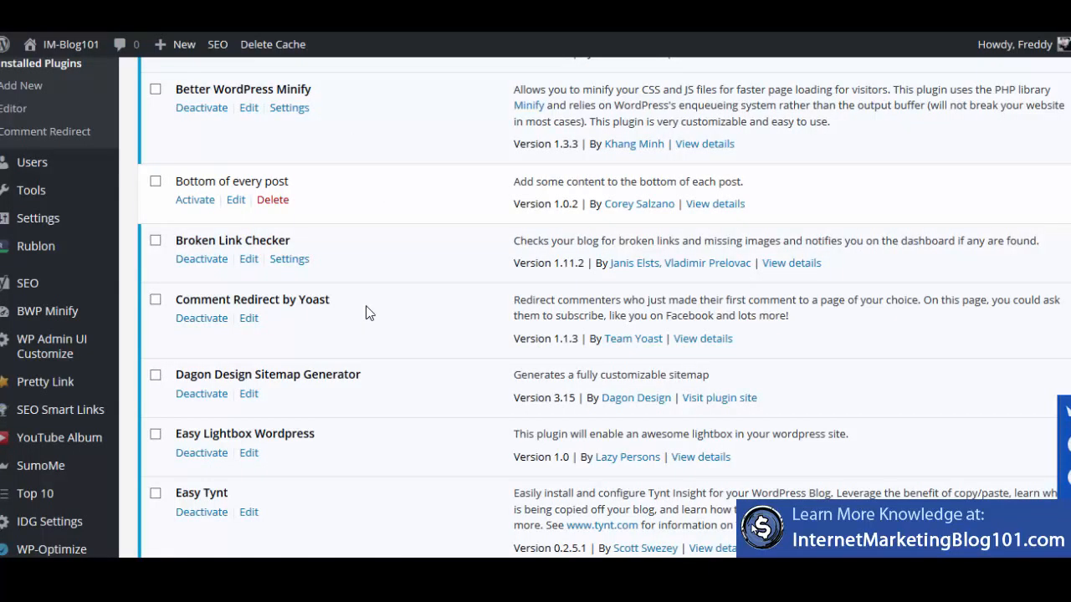
# - Open the Appearance section's Themes page and look over the current theme, Swift Premium
pyautogui.scroll(2, 361, 337)
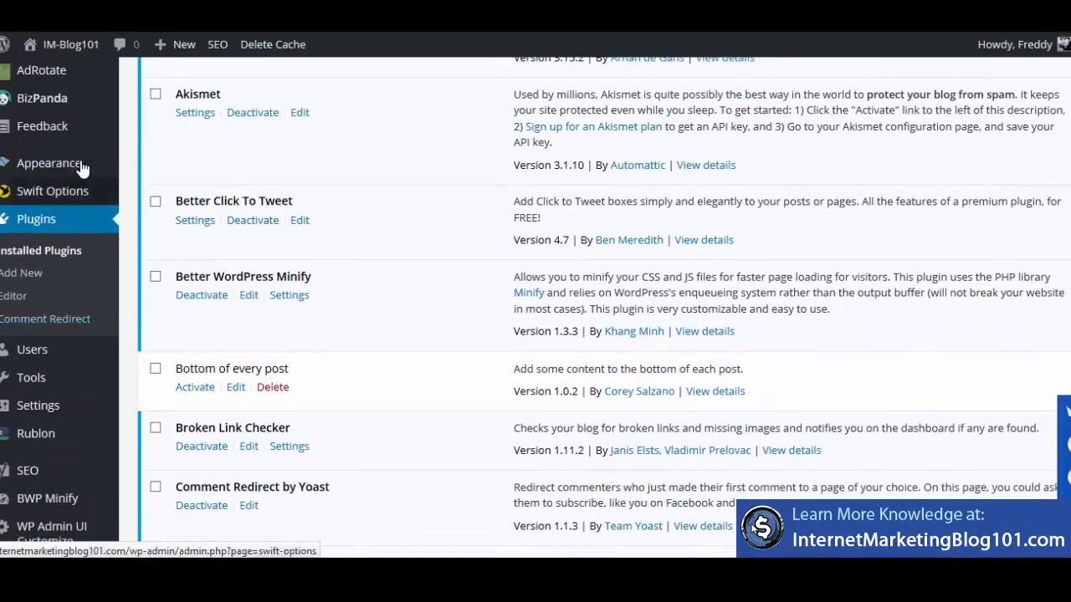
pyautogui.click(77, 173)
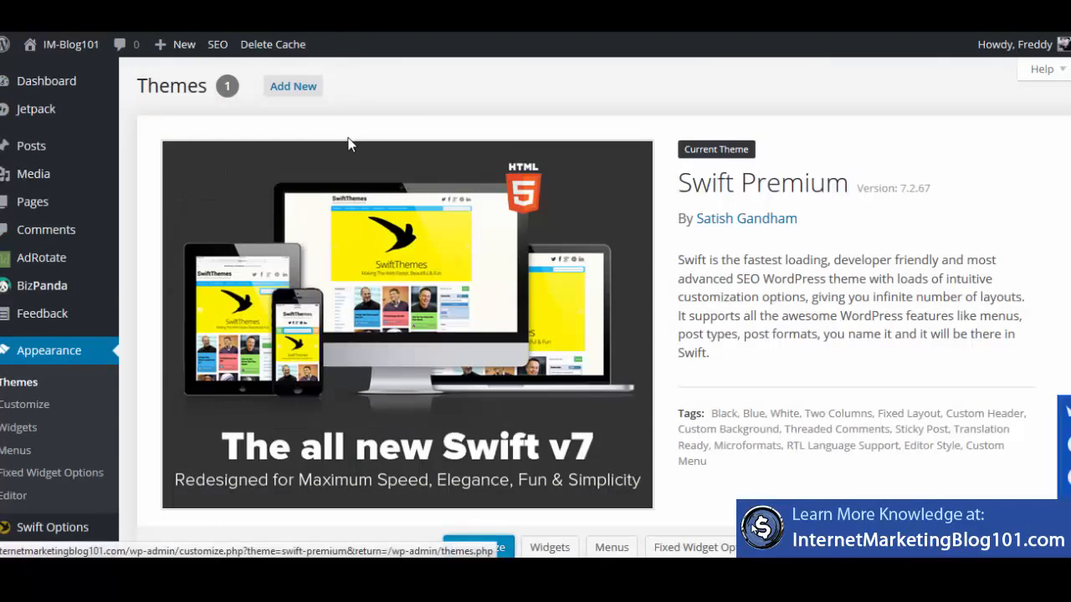
pyautogui.scroll(-2, 360, 167)
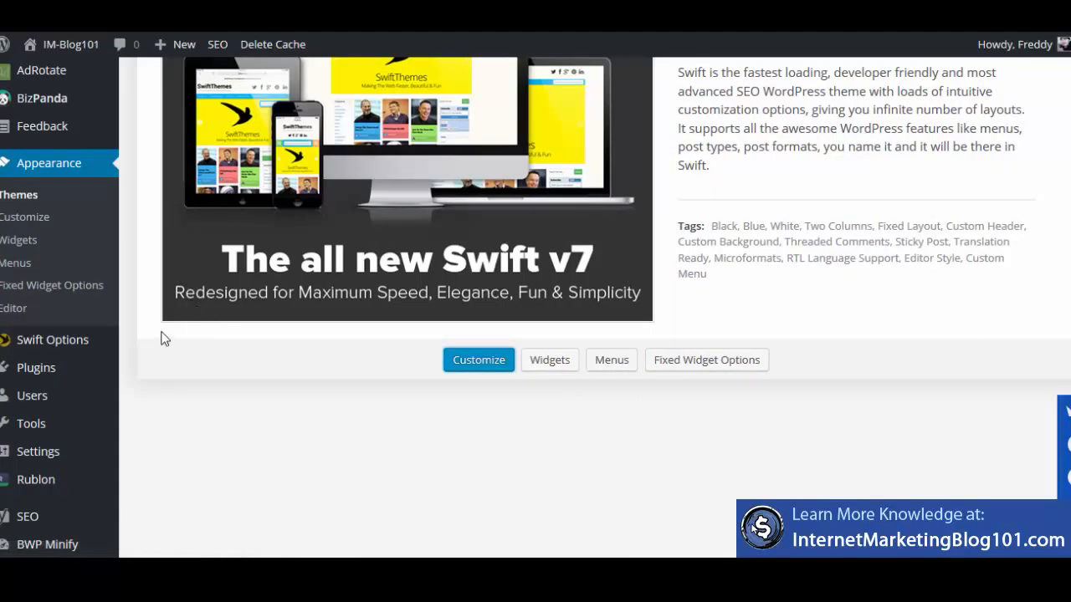
pyautogui.scroll(2, 194, 322)
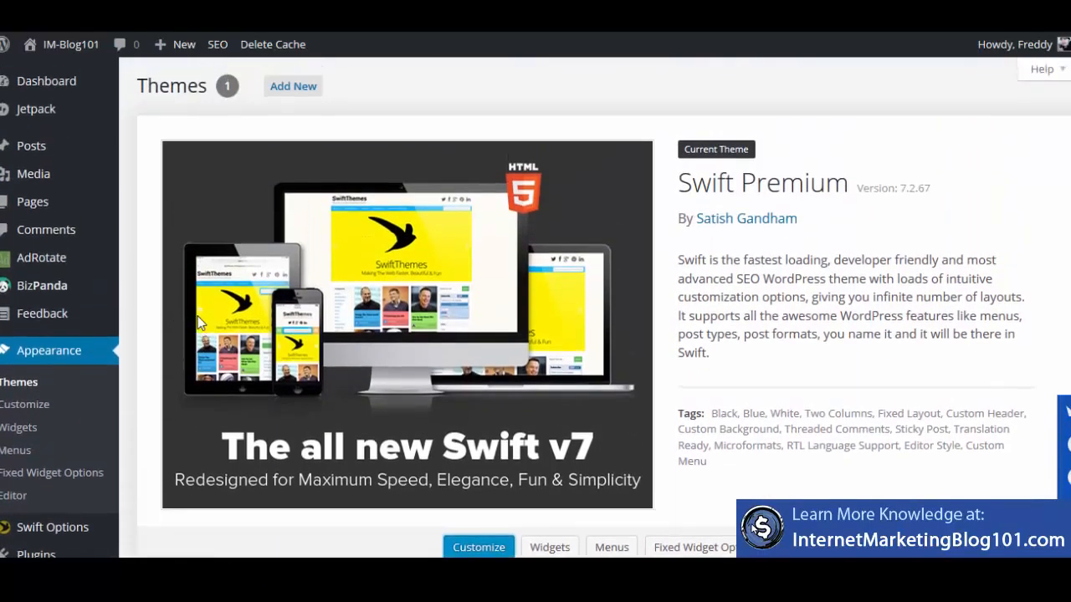
# - Open the Swift Options page and look over its header and footer script fields
pyautogui.scroll(-2, 143, 307)
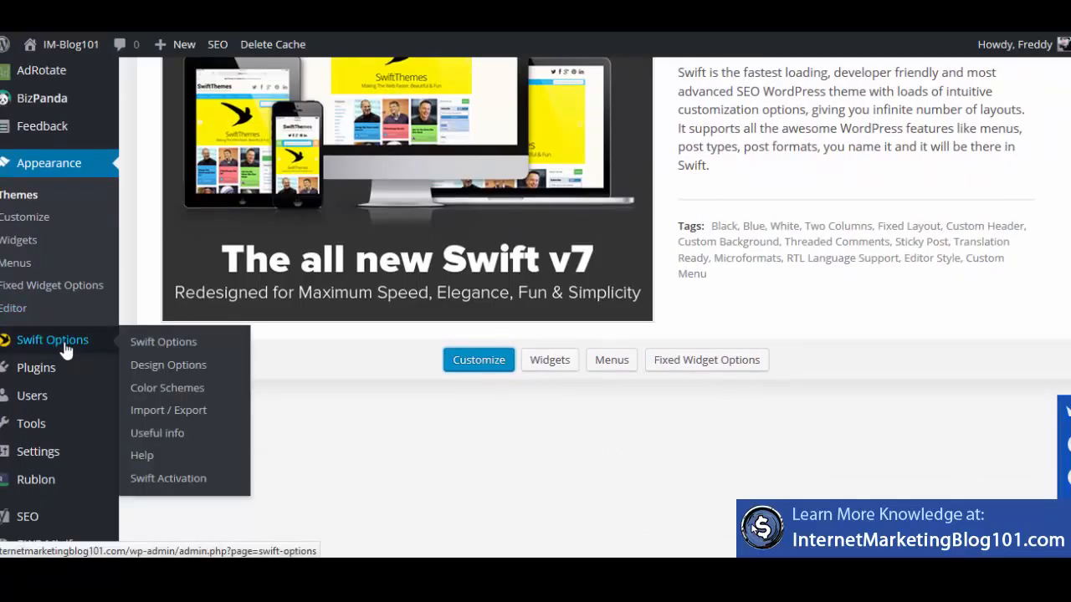
pyautogui.click(62, 340)
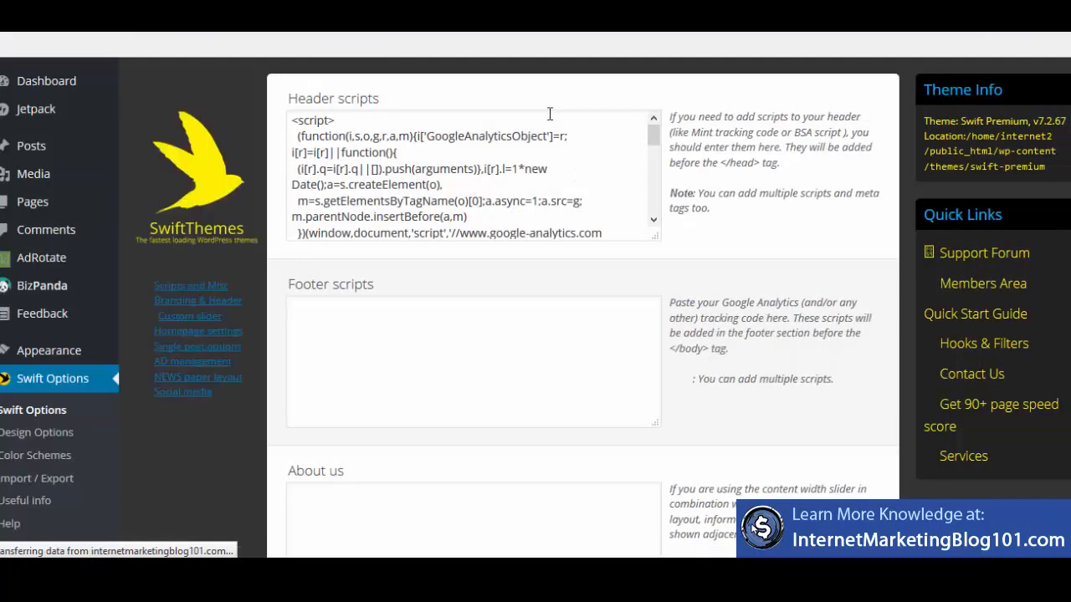
pyautogui.scroll(-2, 276, 431)
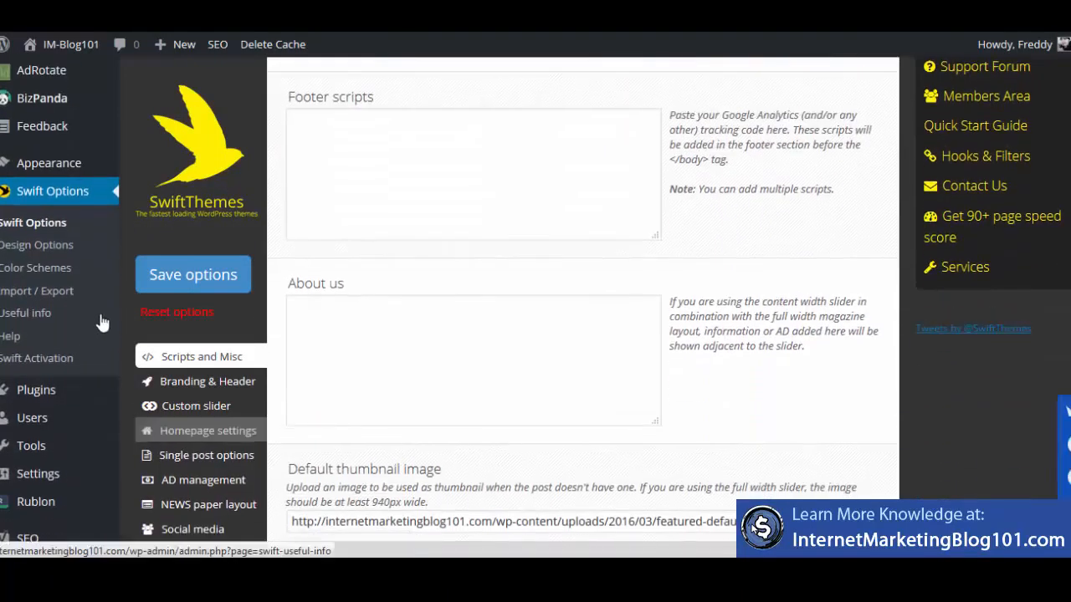
pyautogui.scroll(3, 95, 330)
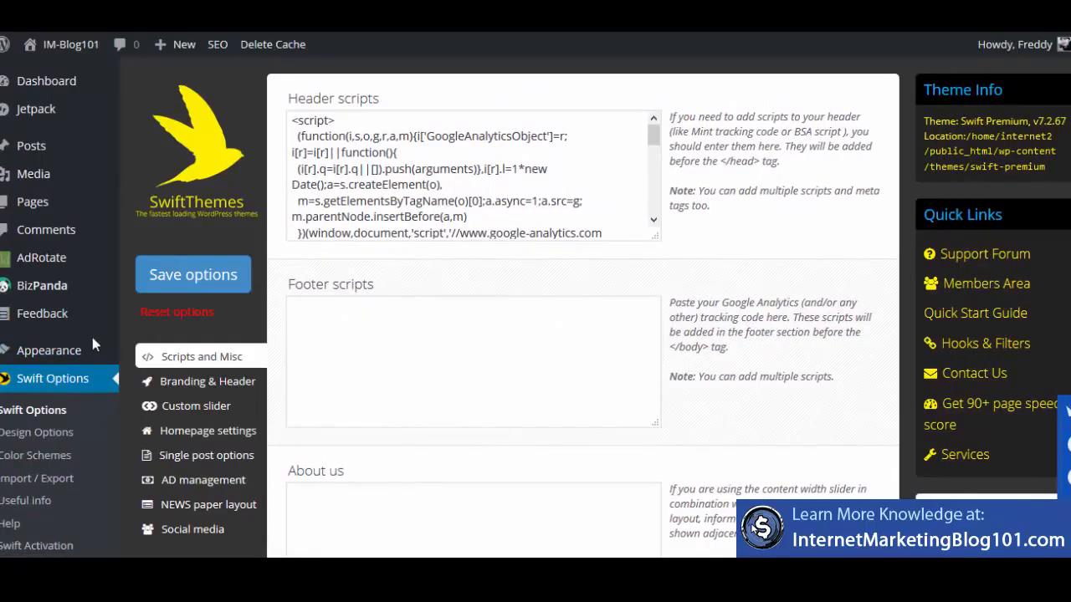
pyautogui.scroll(-3, 96, 342)
pyautogui.scroll(3, 114, 358)
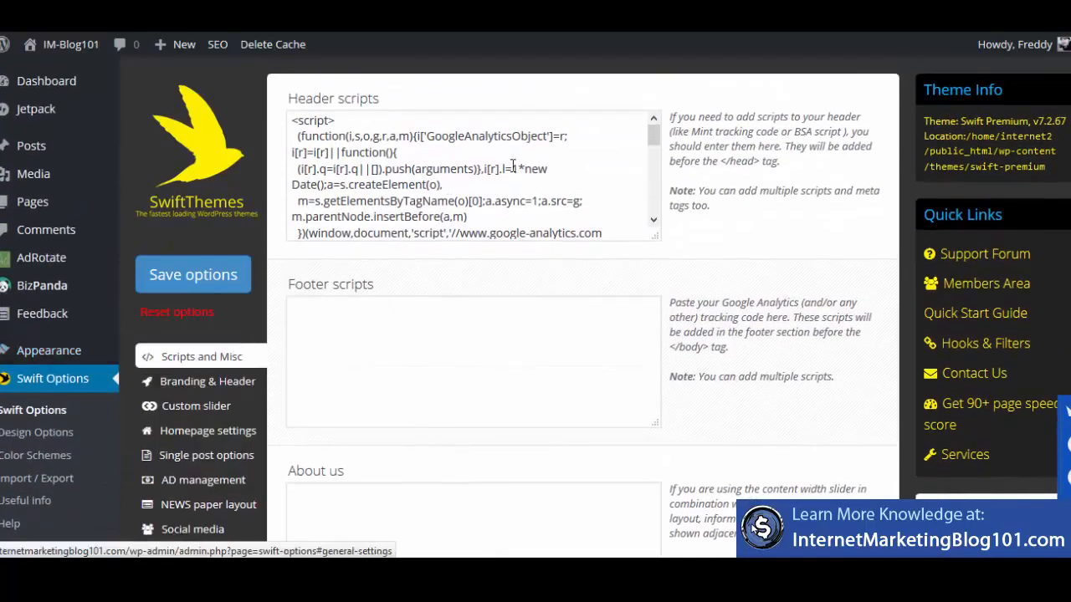
# - Enlarge the Header scripts box and select the existing Google Analytics script in it
pyautogui.moveTo(377, 115); pyautogui.dragTo(292, 114)
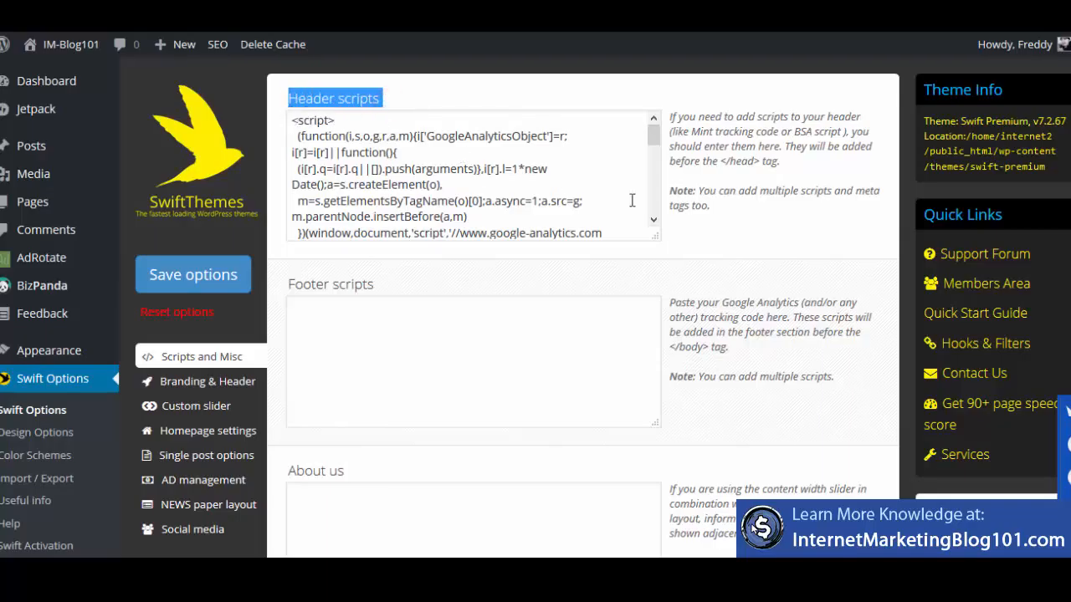
pyautogui.moveTo(660, 238); pyautogui.dragTo(715, 410)
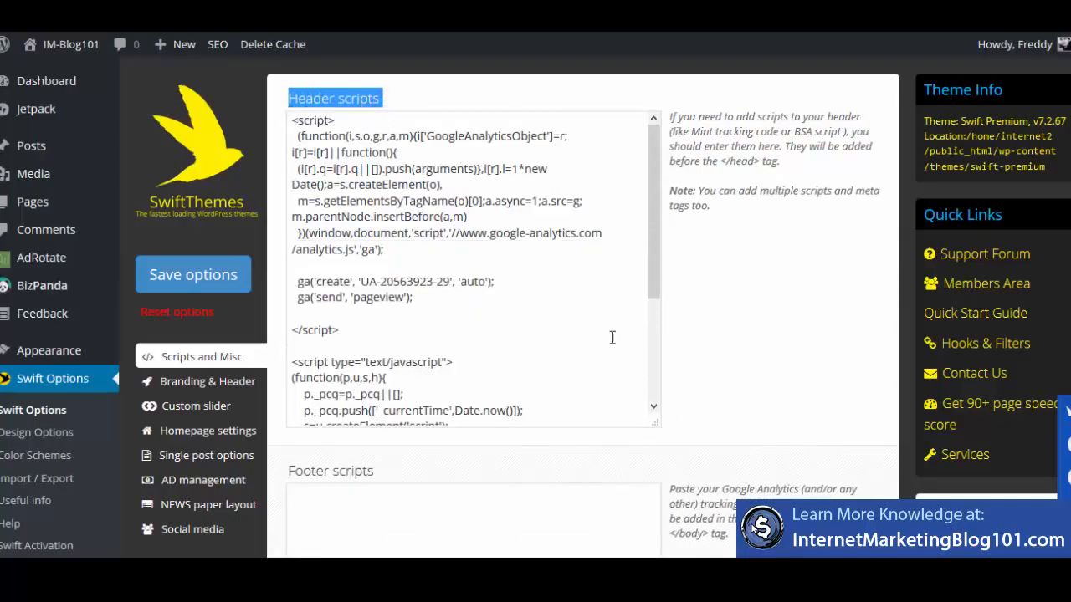
pyautogui.moveTo(292, 119); pyautogui.dragTo(382, 329)
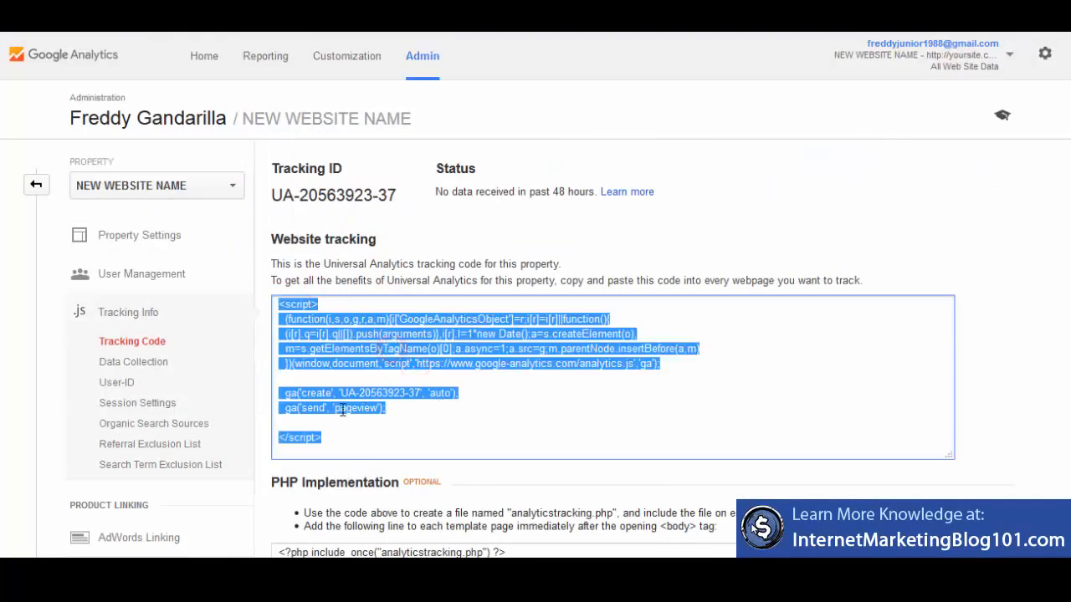
# - Copy the new property's tracking script from Google Analytics, then return to the Header scripts box and deselect its text
pyautogui.rightClick(335, 326)
pyautogui.click(399, 381)
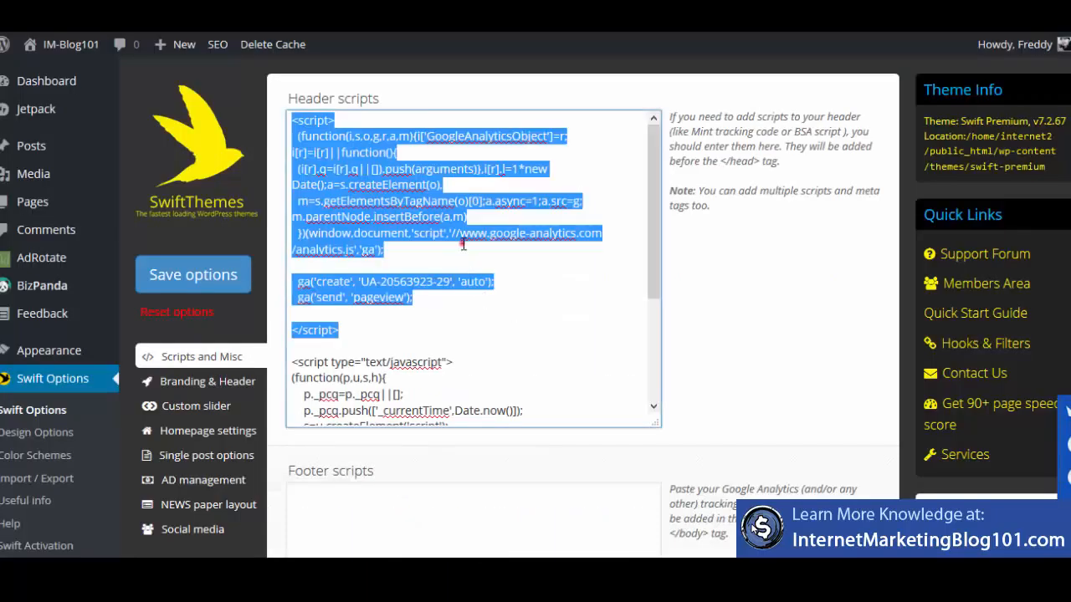
pyautogui.click(462, 244)
pyautogui.click(407, 95)
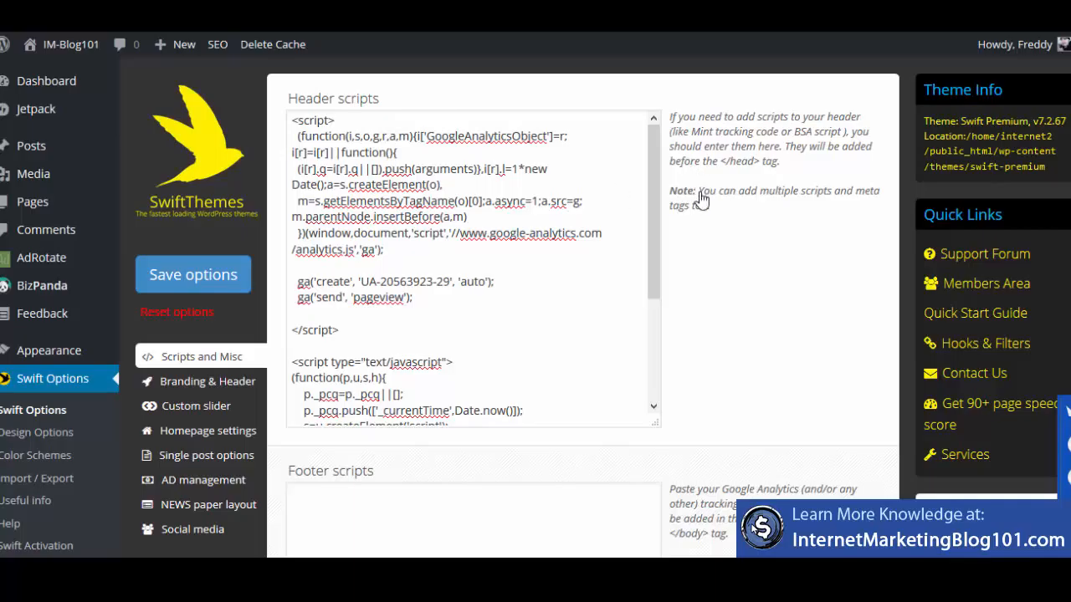
# - Open the Add Plugins page from the site's installed plugins list
pyautogui.scroll(-5, 724, 287)
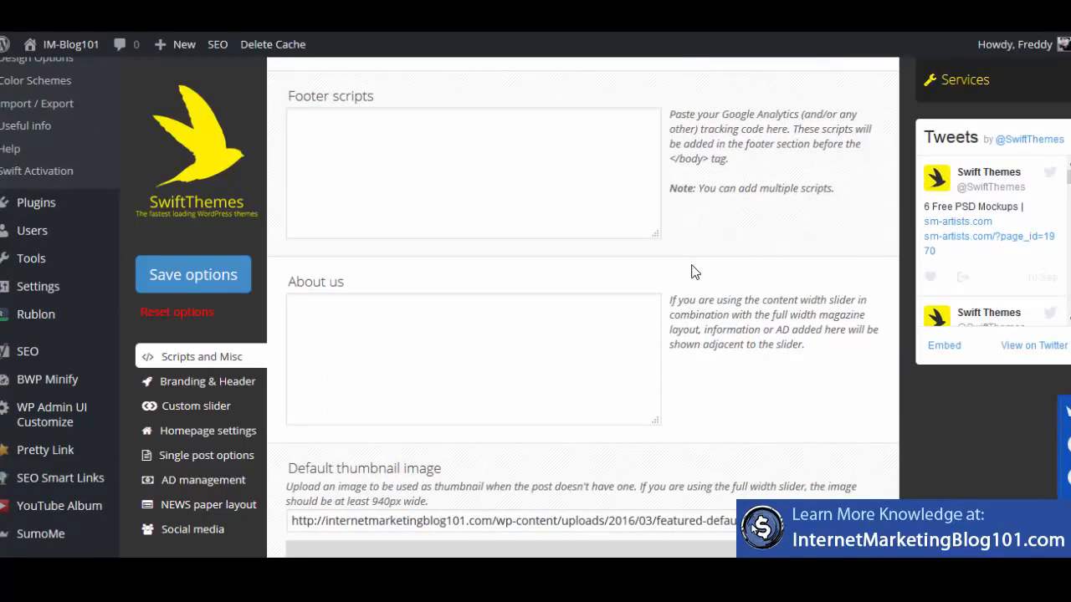
pyautogui.scroll(5, 691, 272)
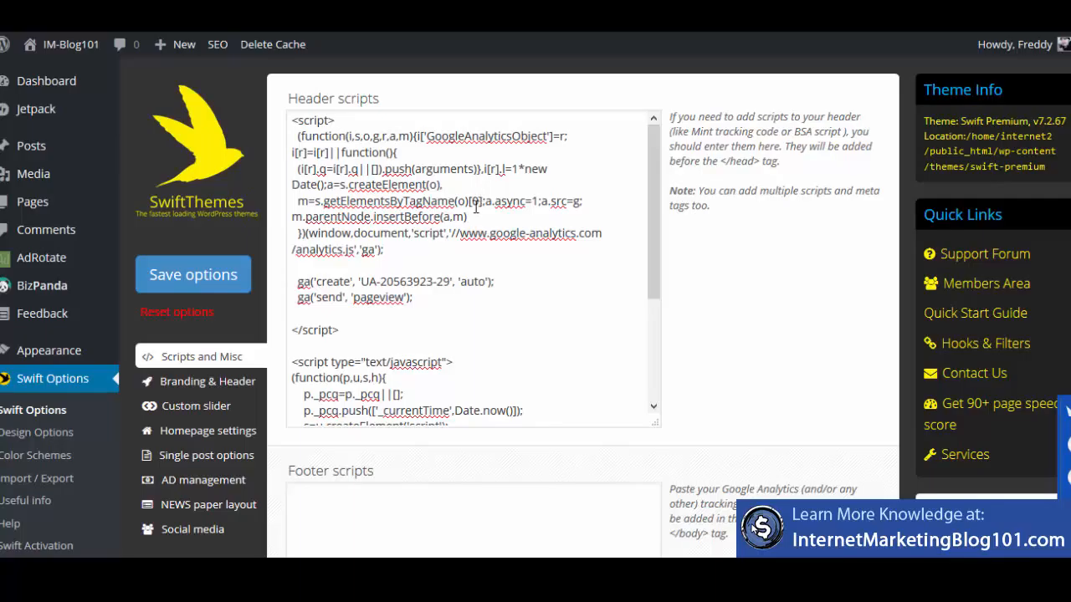
pyautogui.scroll(-2, 84, 276)
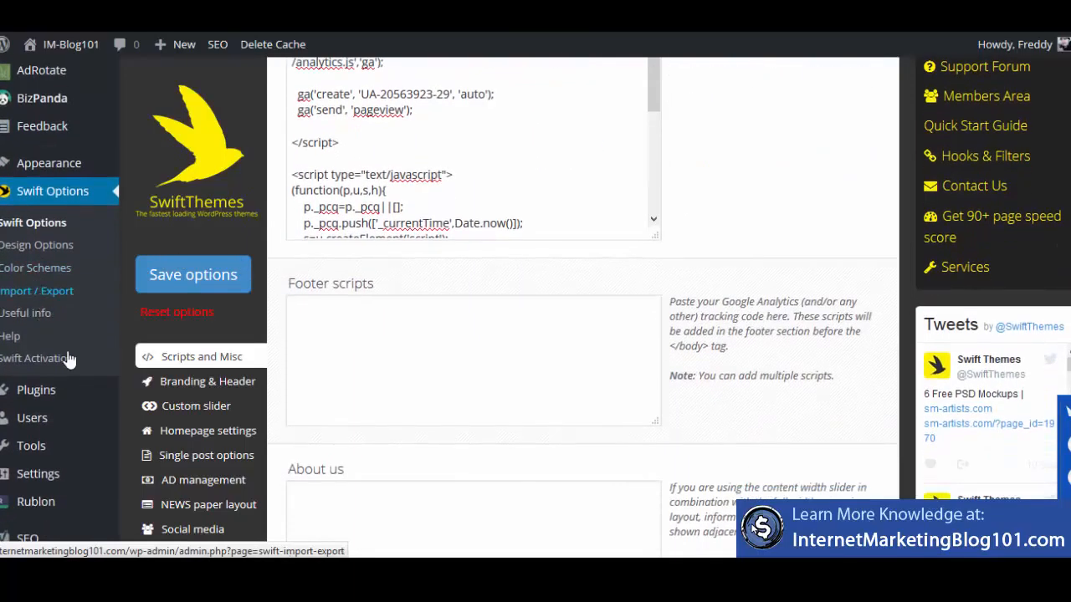
pyautogui.scroll(-3, 65, 363)
pyautogui.moveTo(44, 207)
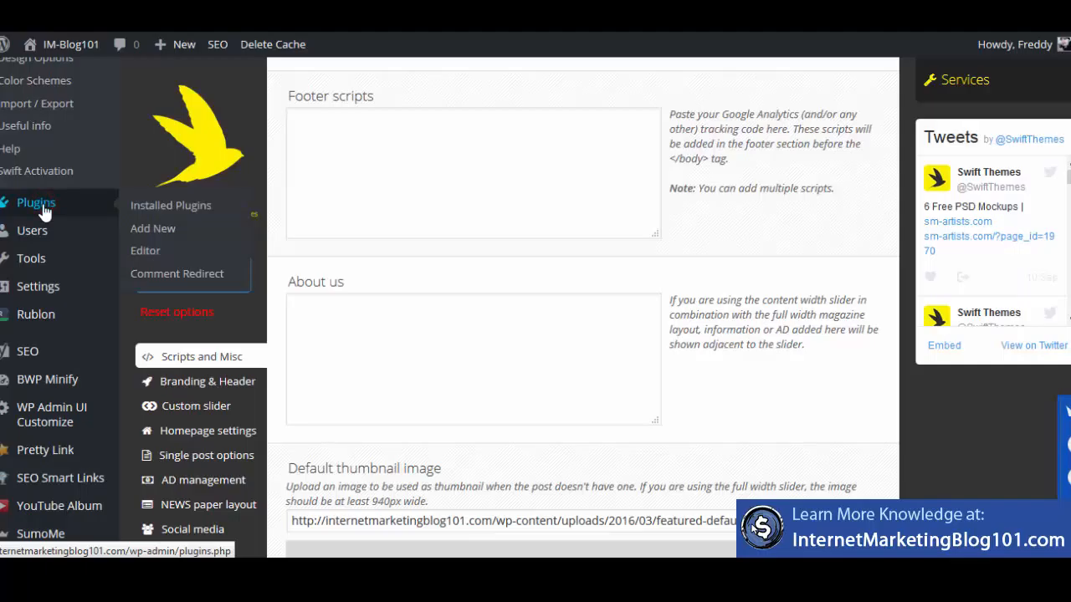
pyautogui.click(44, 209)
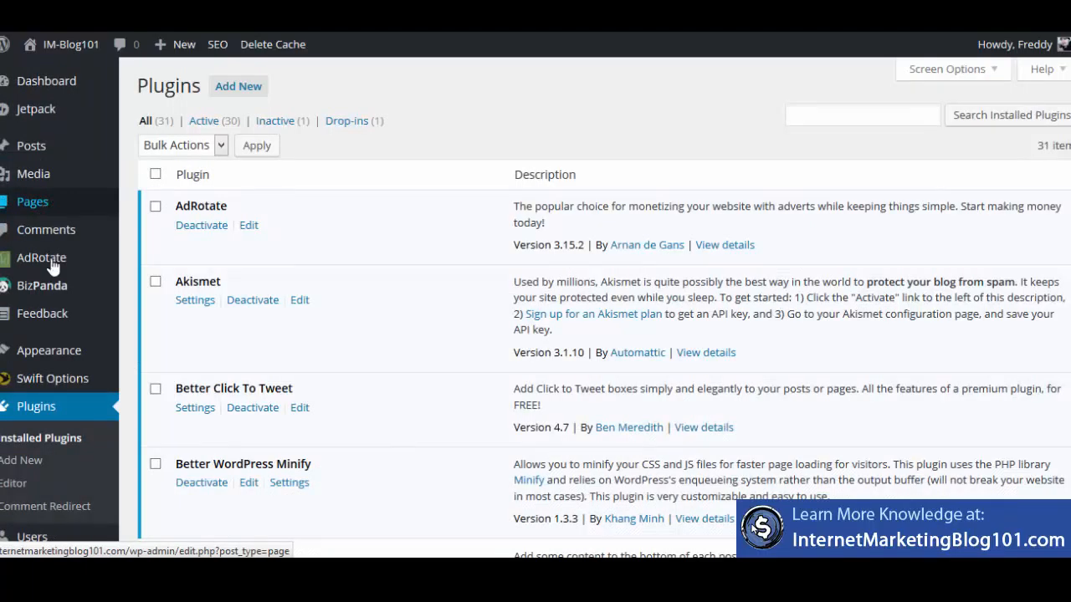
pyautogui.click(236, 87)
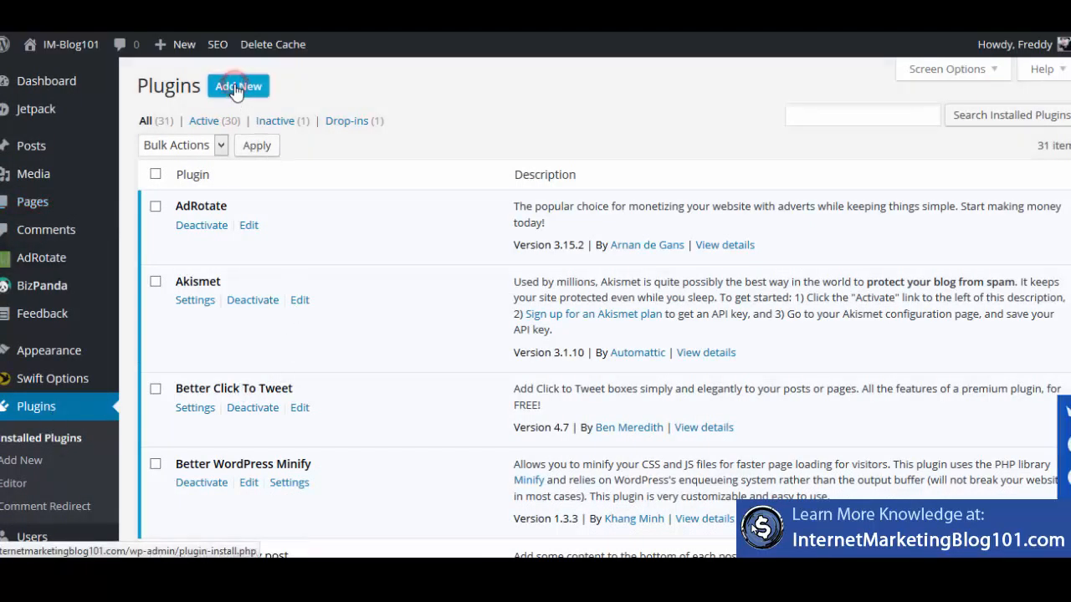
pyautogui.click(236, 87)
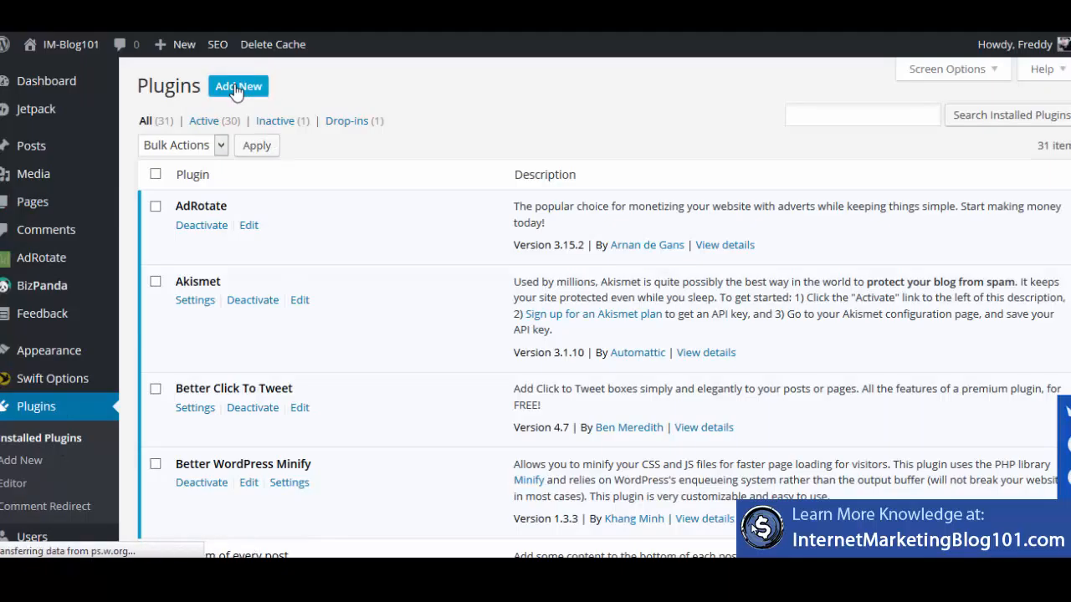
# - Search the plugin directory for "Google Analytics"
pyautogui.click(961, 139)
pyautogui.write('google')
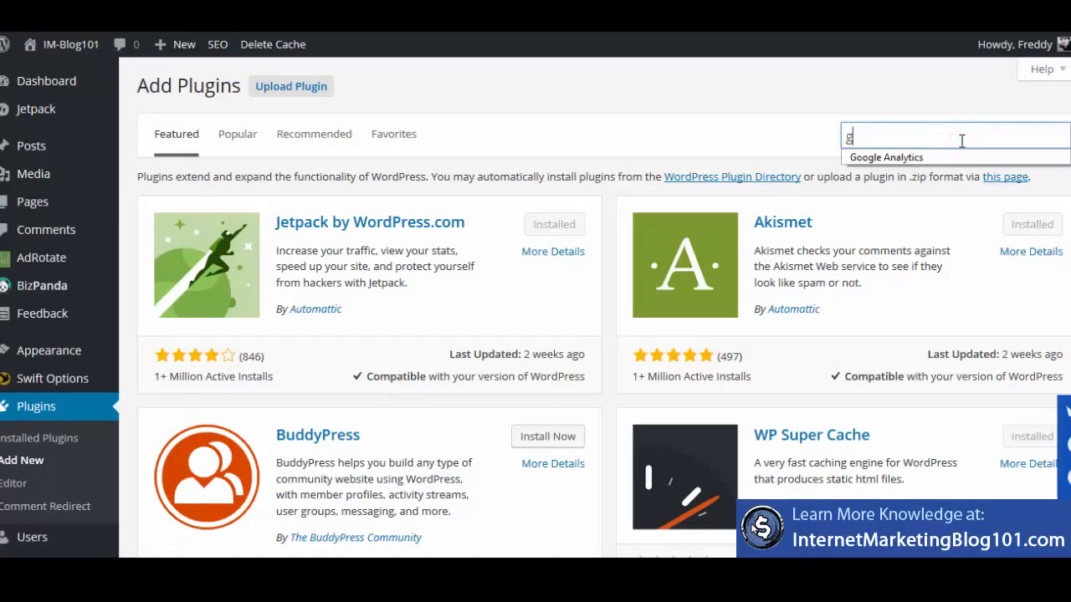
pyautogui.click(915, 159)
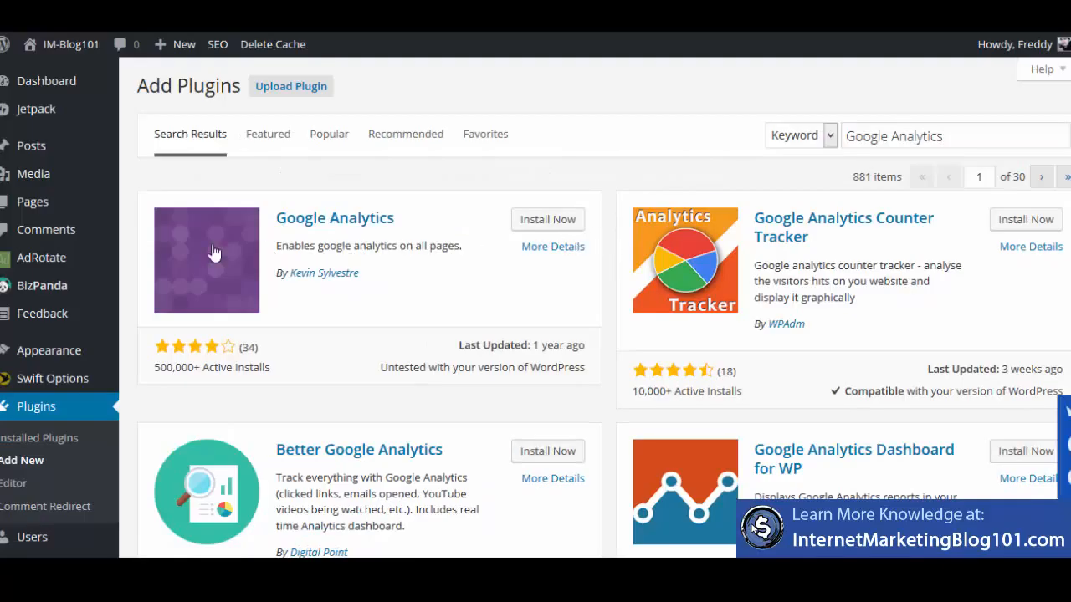
# - Install and activate the plugin named simply Google Analytics from the search results
pyautogui.click(558, 226)
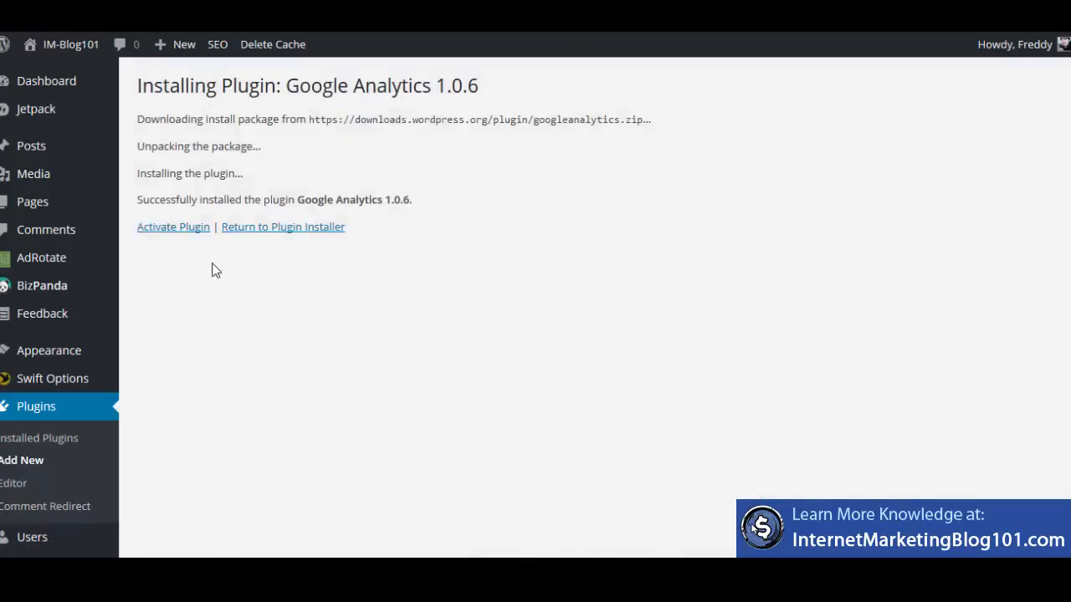
pyautogui.click(169, 230)
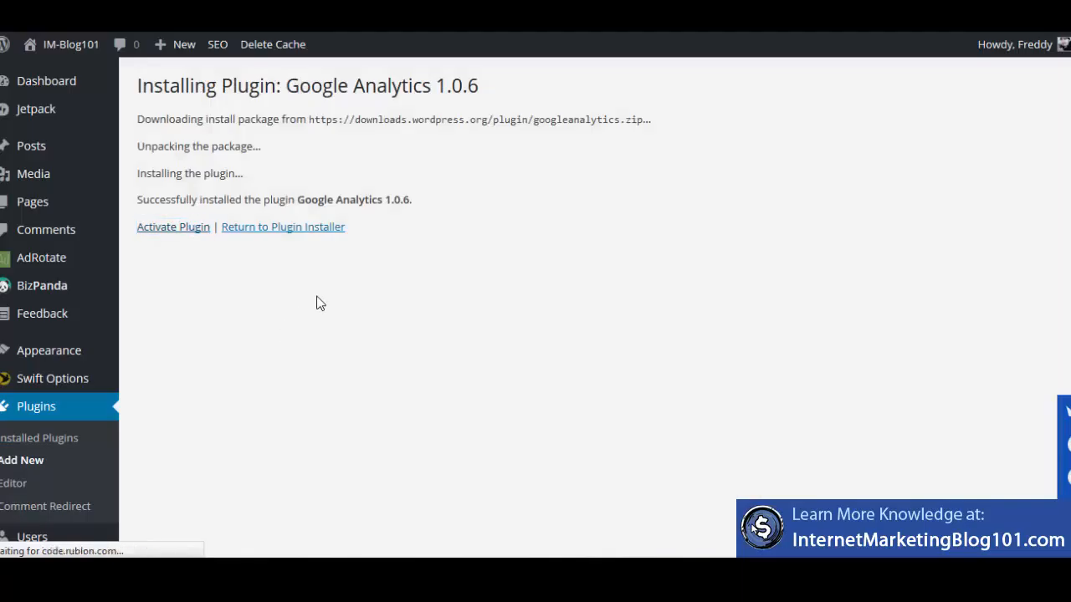
# - Open the Google Analytics plugin's settings and put the cursor in the Web Property ID field
pyautogui.scroll(-7, 179, 317)
pyautogui.scroll(-1, 212, 299)
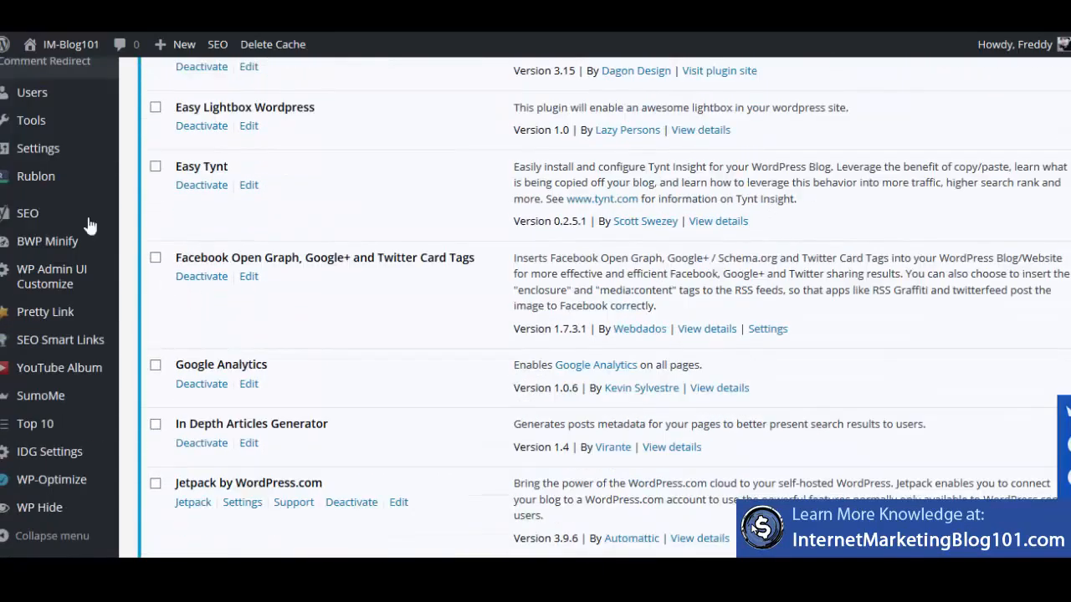
pyautogui.moveTo(54, 159)
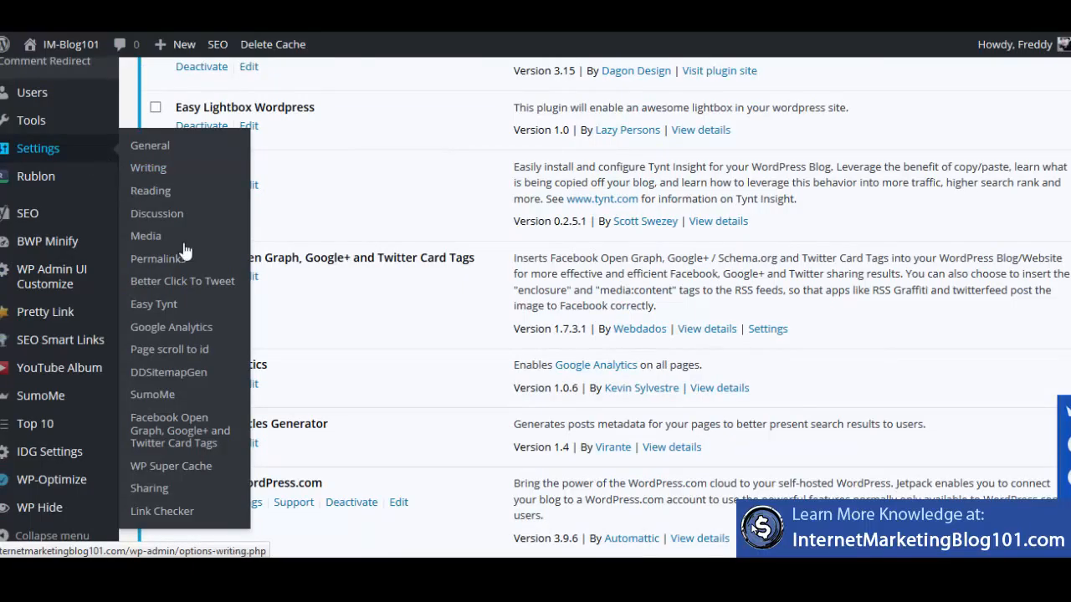
pyautogui.click(193, 332)
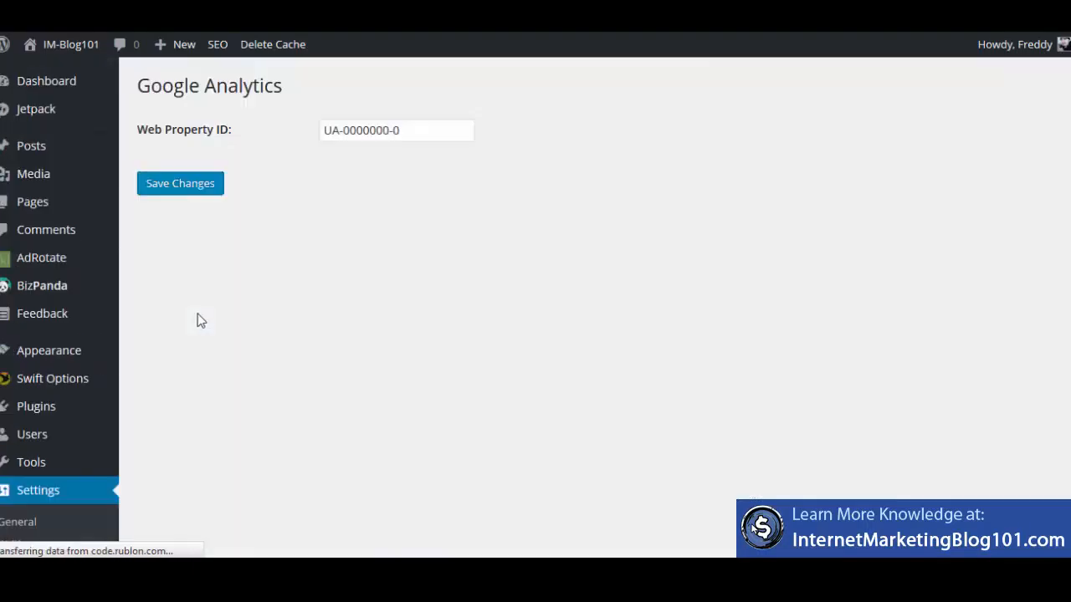
pyautogui.moveTo(239, 131); pyautogui.dragTo(191, 134)
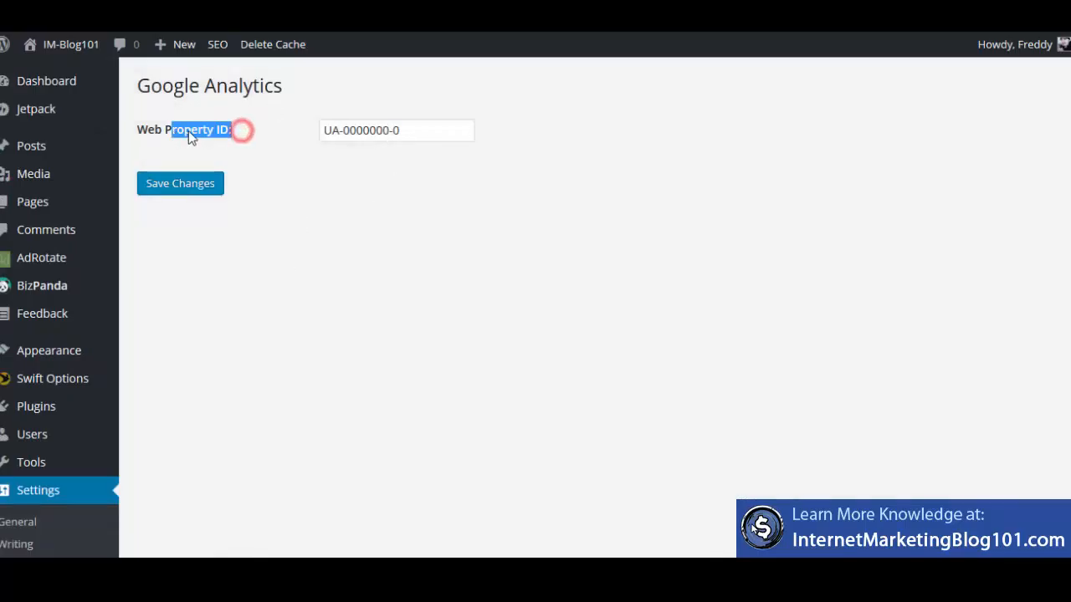
pyautogui.click(402, 132)
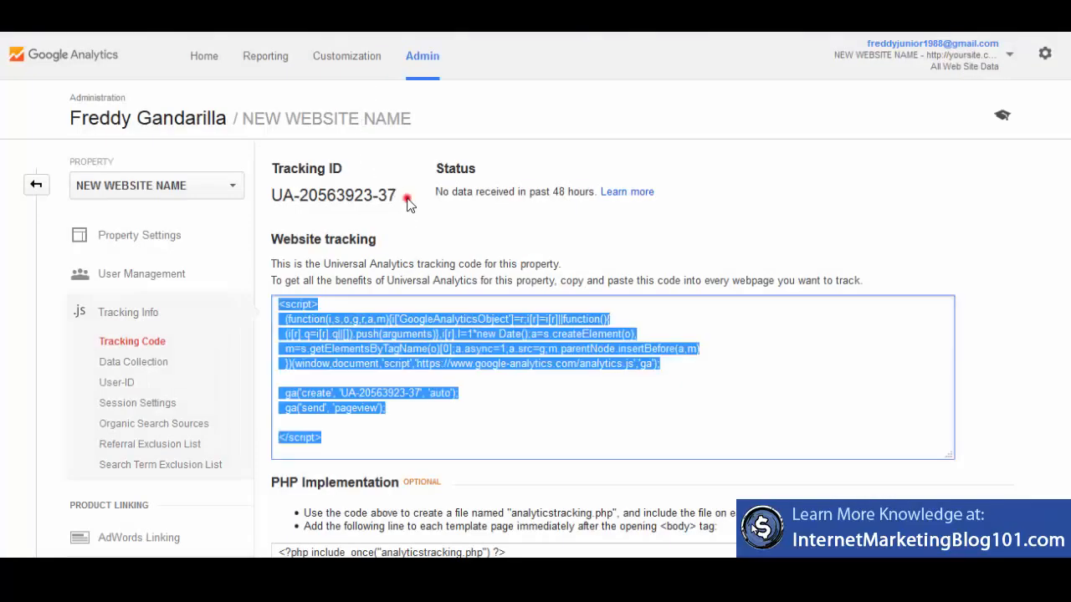
# - Copy the new property's tracking ID from its tracking code page in Google Analytics
pyautogui.click(408, 202)
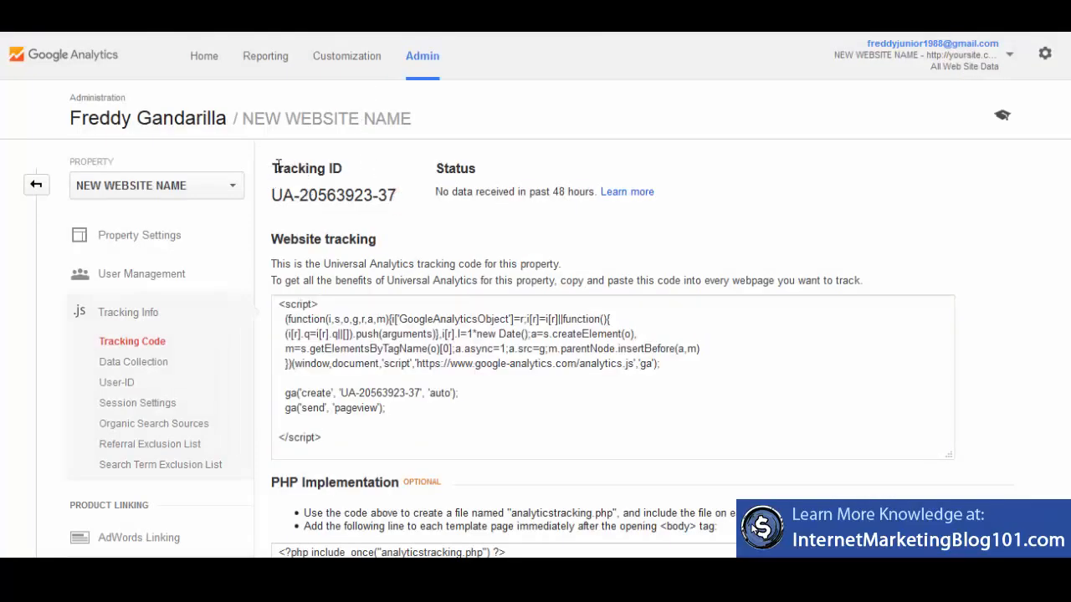
pyautogui.moveTo(271, 166); pyautogui.dragTo(331, 169)
pyautogui.click(360, 187)
pyautogui.moveTo(399, 192); pyautogui.dragTo(273, 197)
pyautogui.rightClick(276, 198)
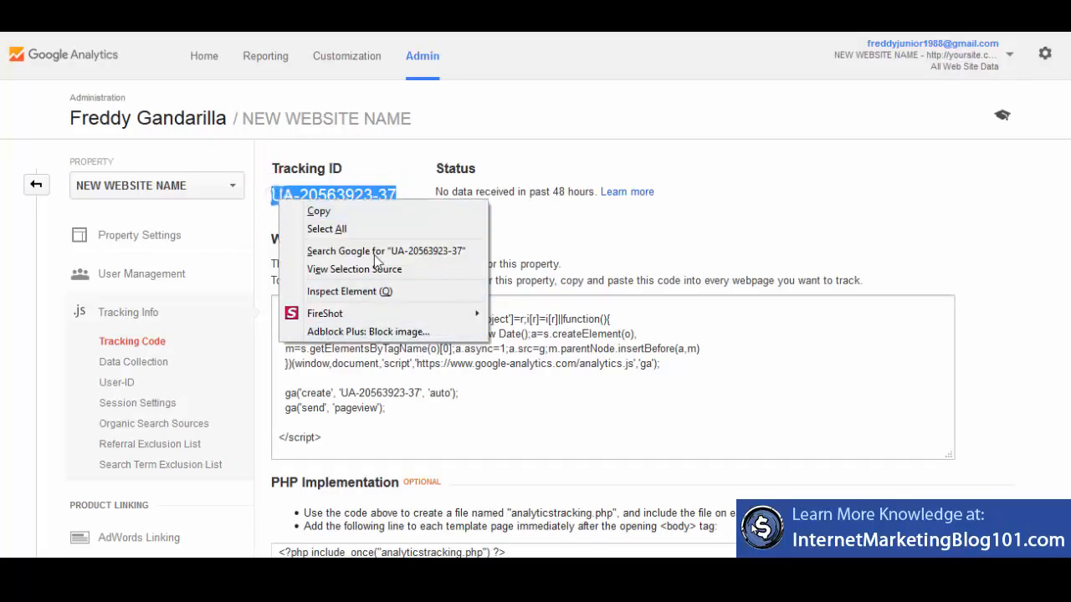
pyautogui.click(334, 211)
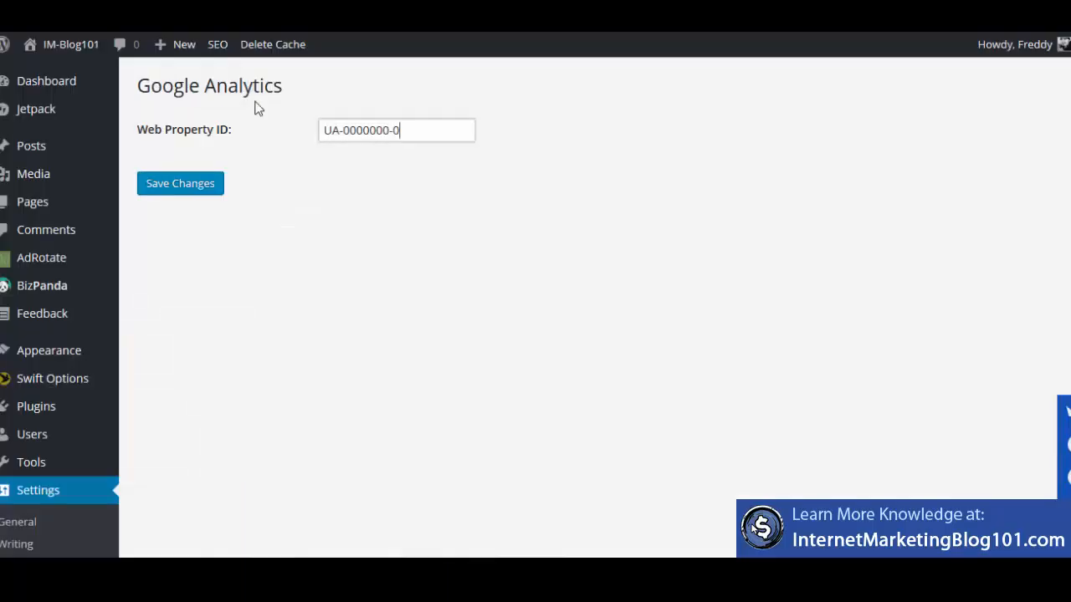
# - Replace the placeholder Web Property ID in the WordPress plugin settings with the copied tracking ID
pyautogui.tripleClick(419, 132)
pyautogui.rightClick(370, 134)
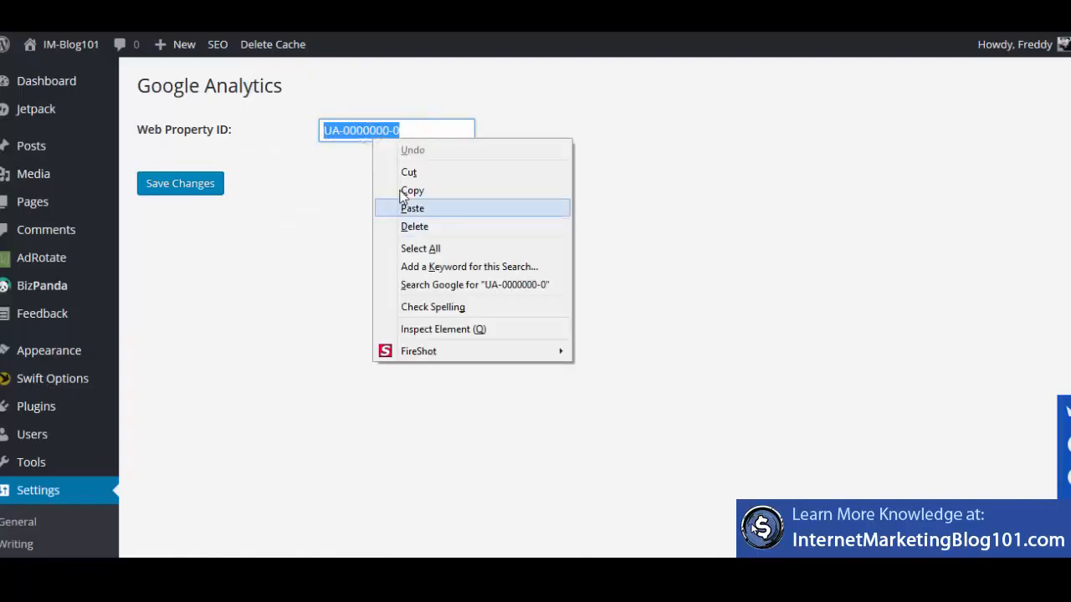
pyautogui.click(408, 209)
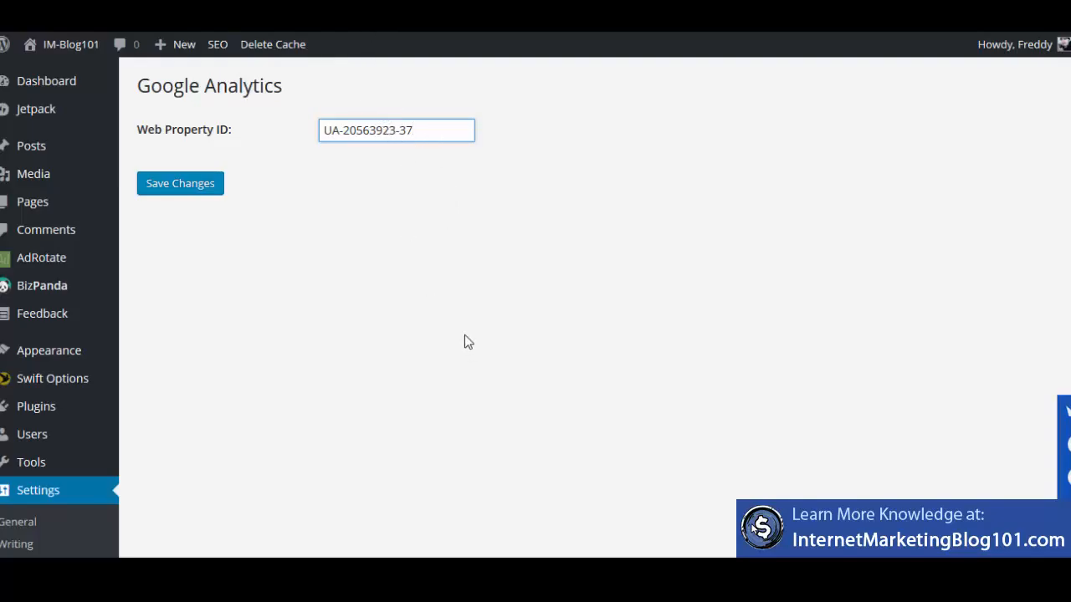
pyautogui.click(571, 172)
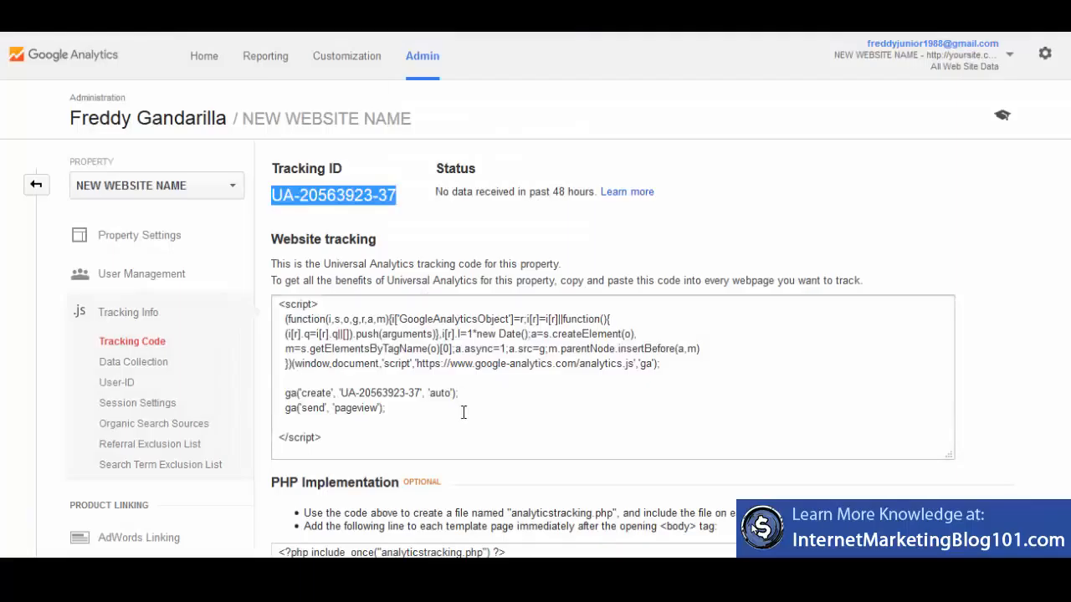
# - Review the full website tracking script in Google Analytics by highlighting it, then clear the selection
pyautogui.click(458, 359)
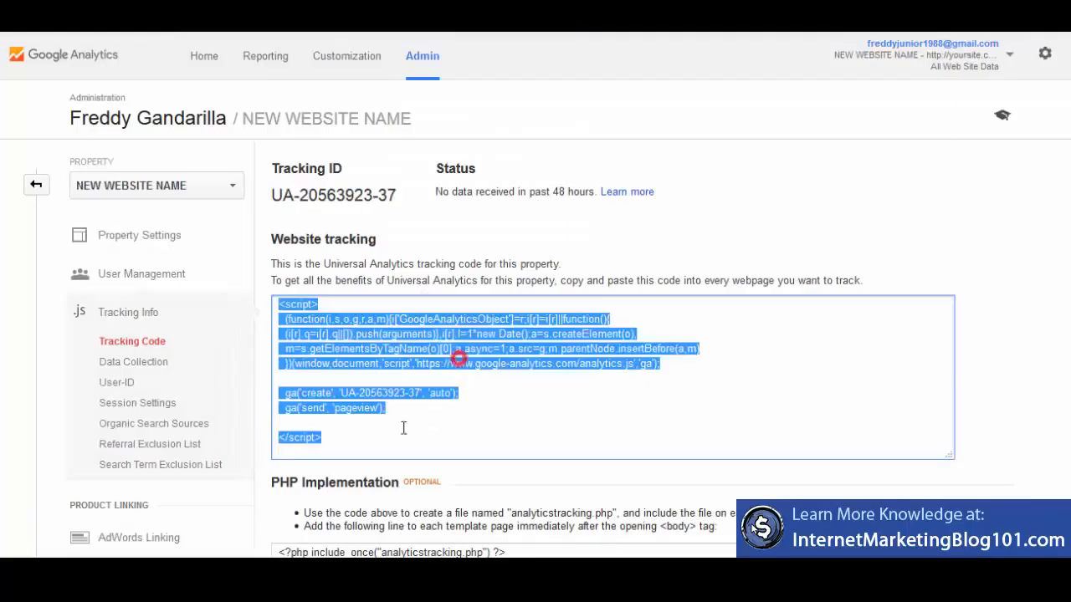
pyautogui.click(343, 438)
pyautogui.click(351, 431)
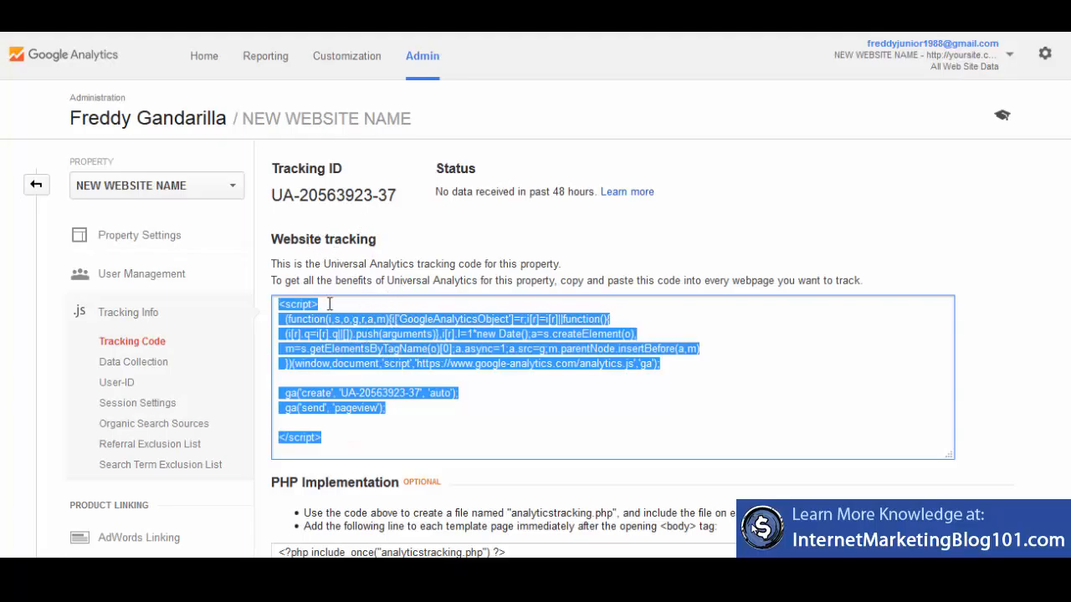
pyautogui.click(388, 276)
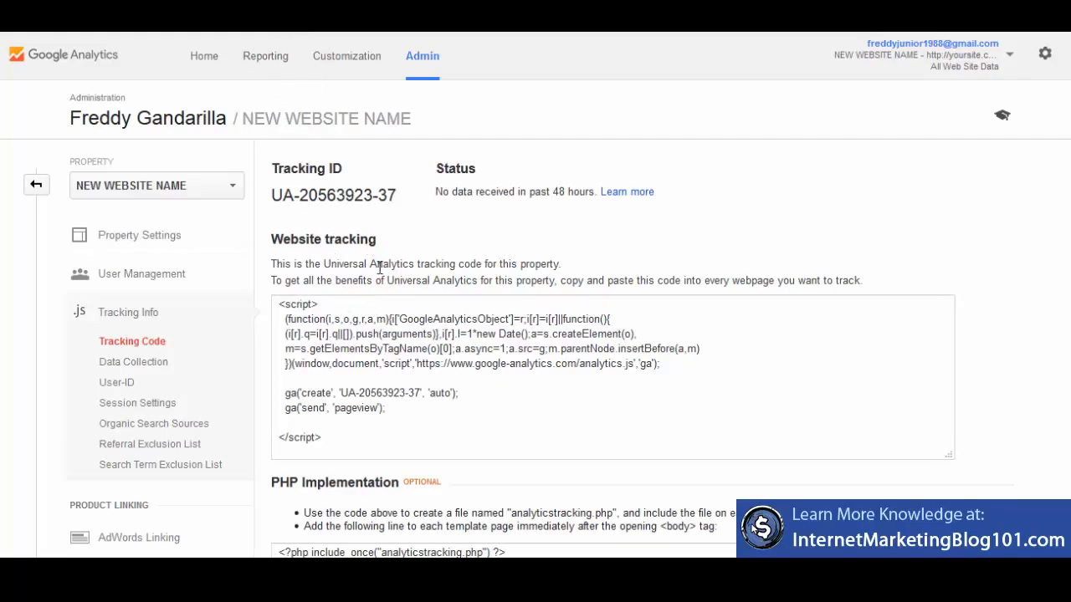
# - Compare the website tracking script and tracking ID in Google Analytics with the Web Property ID in the WordPress plugin settings
pyautogui.click(408, 353)
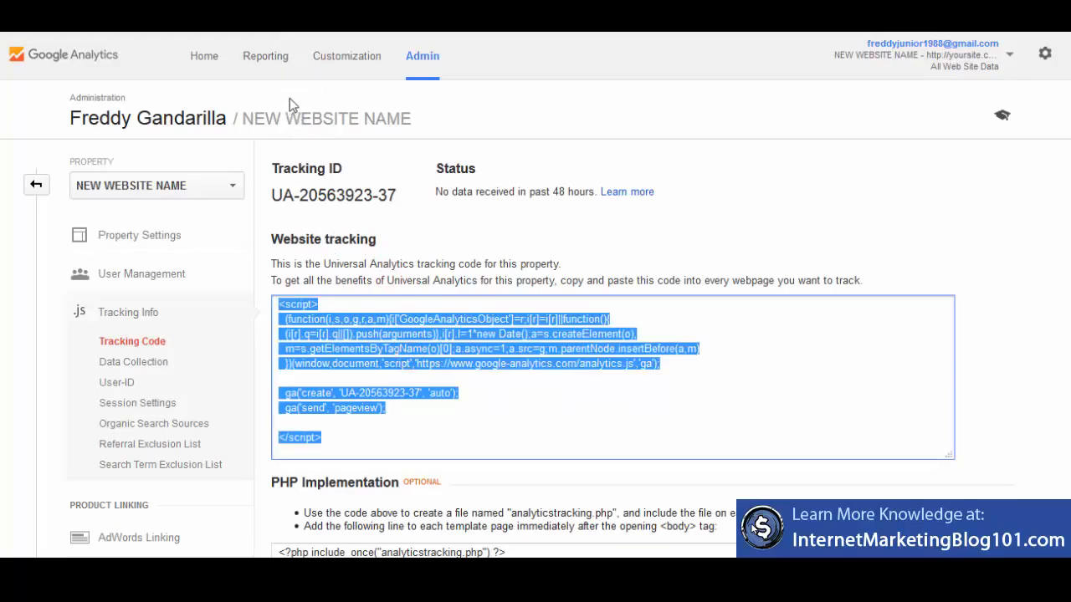
pyautogui.click(268, 15)
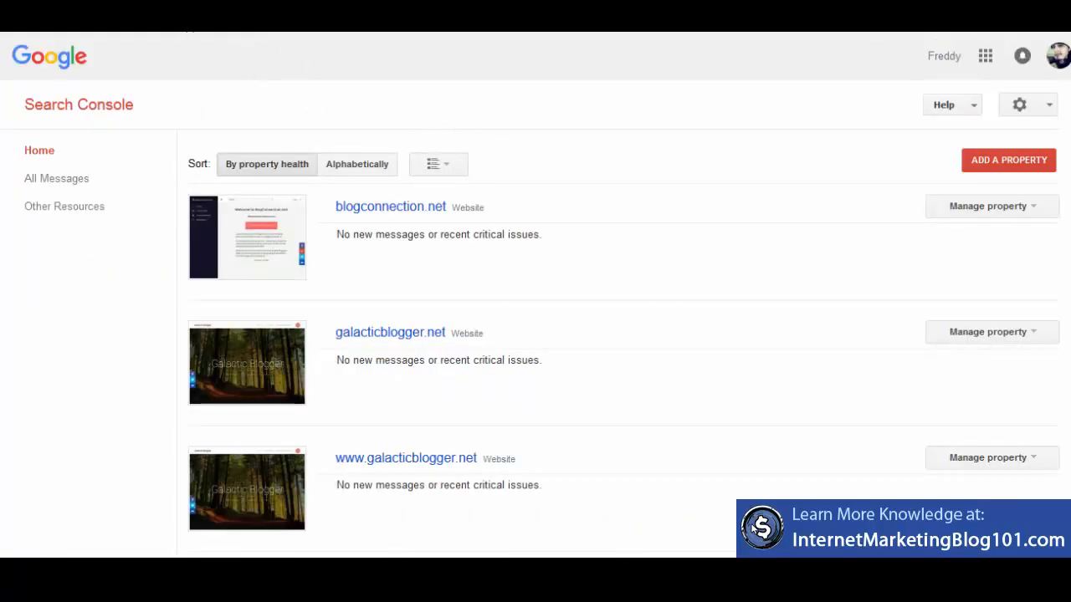
pyautogui.click(209, 16)
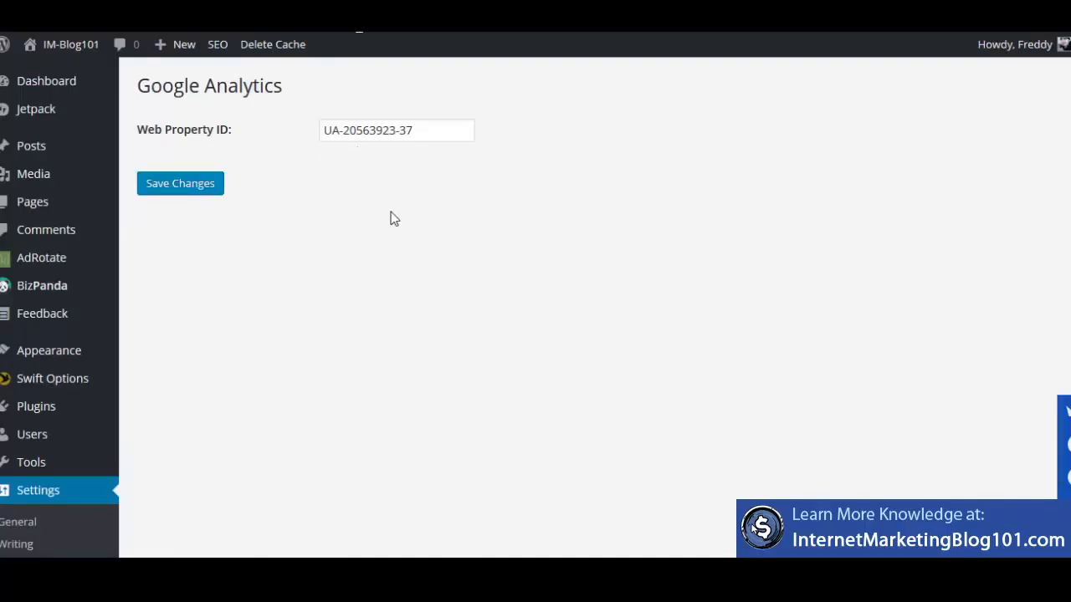
pyautogui.click(371, 128)
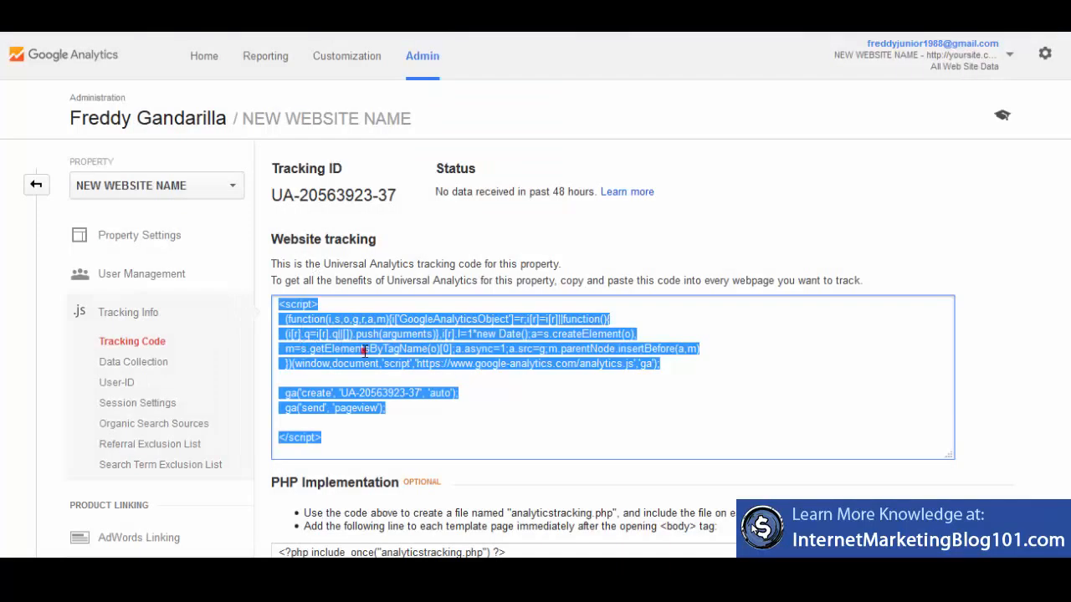
pyautogui.moveTo(395, 199); pyautogui.dragTo(272, 195)
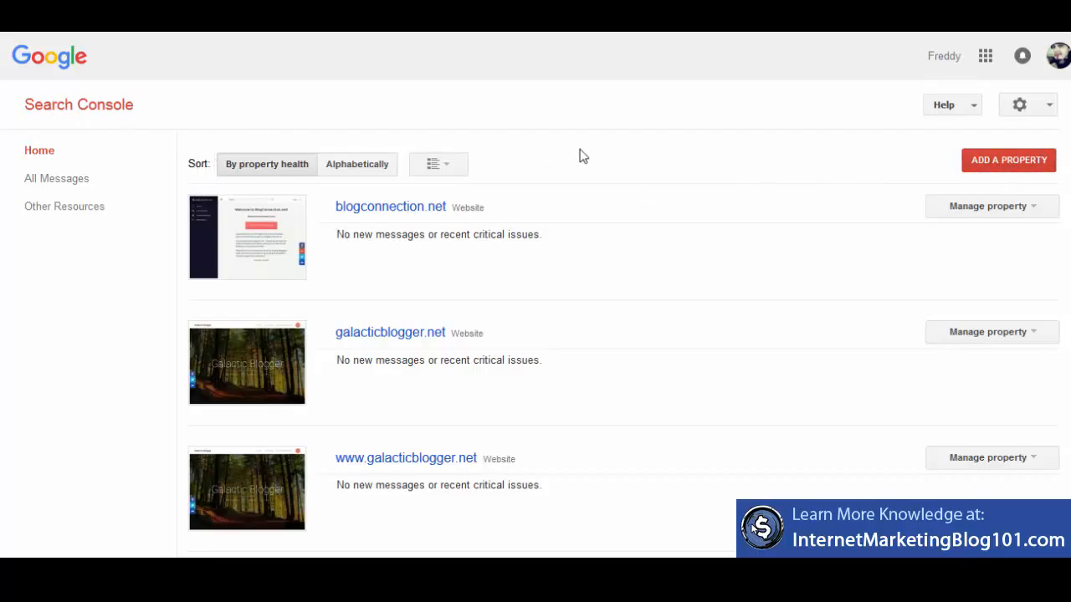
pyautogui.click(985, 175)
pyautogui.click(993, 179)
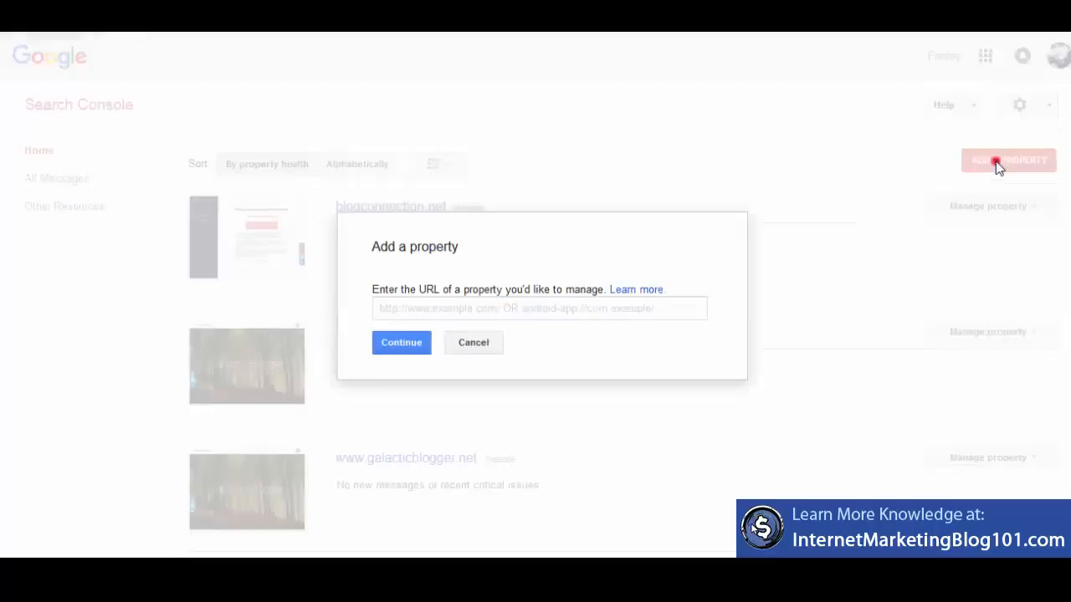
pyautogui.click(480, 306)
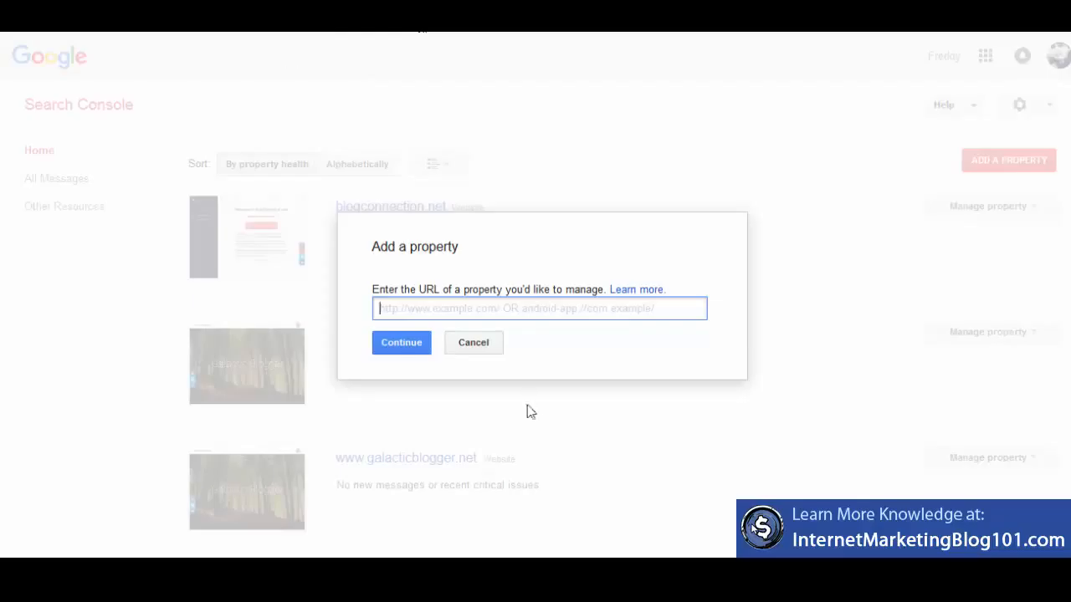
pyautogui.click(499, 308)
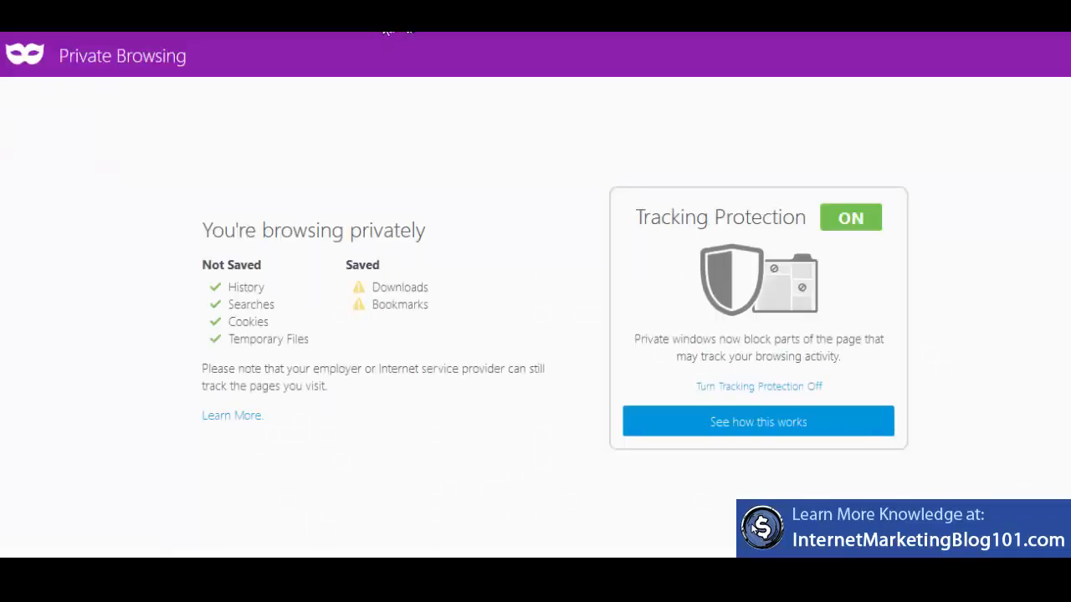
pyautogui.click(398, 30)
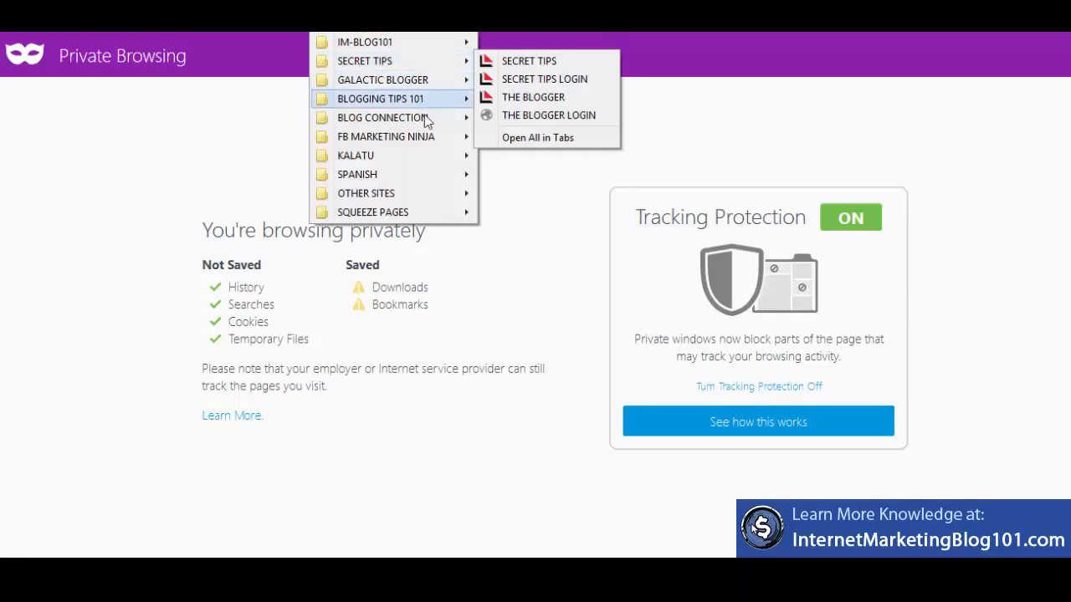
pyautogui.moveTo(439, 214)
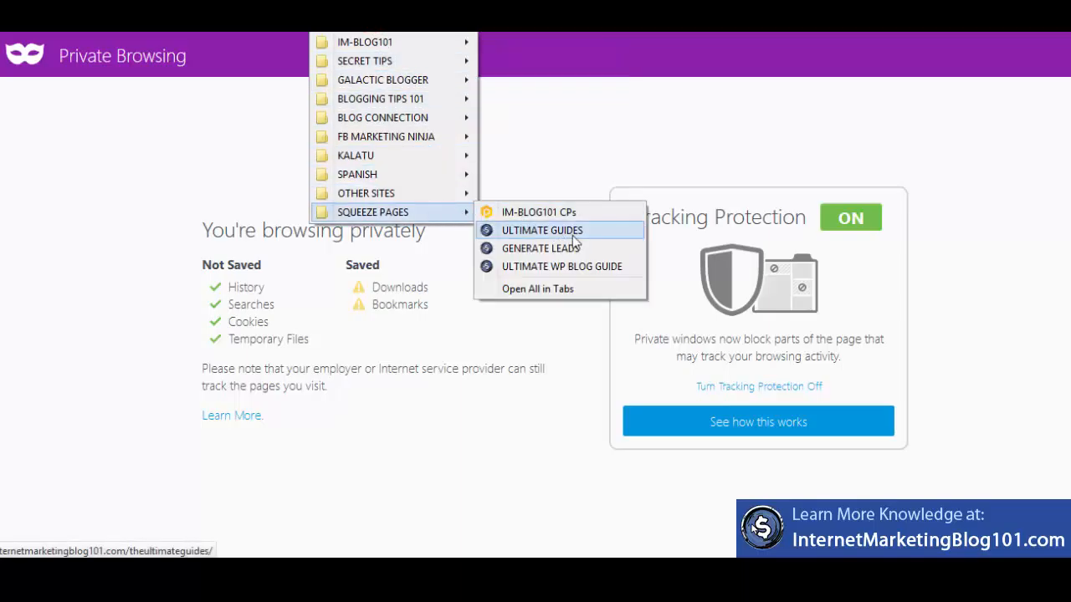
pyautogui.moveTo(413, 193)
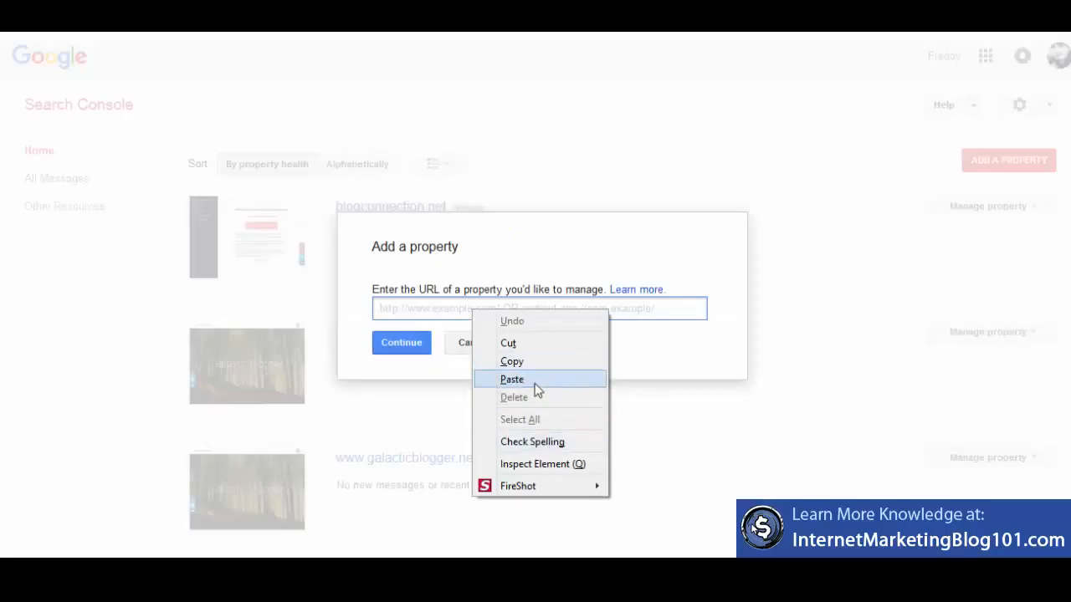
pyautogui.click(535, 380)
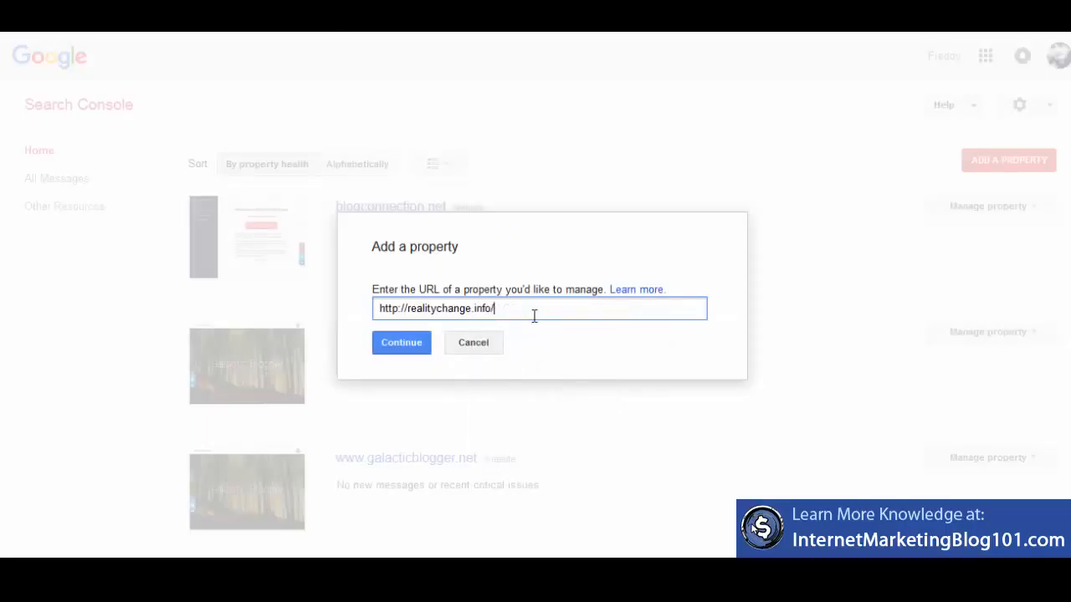
pyautogui.click(420, 346)
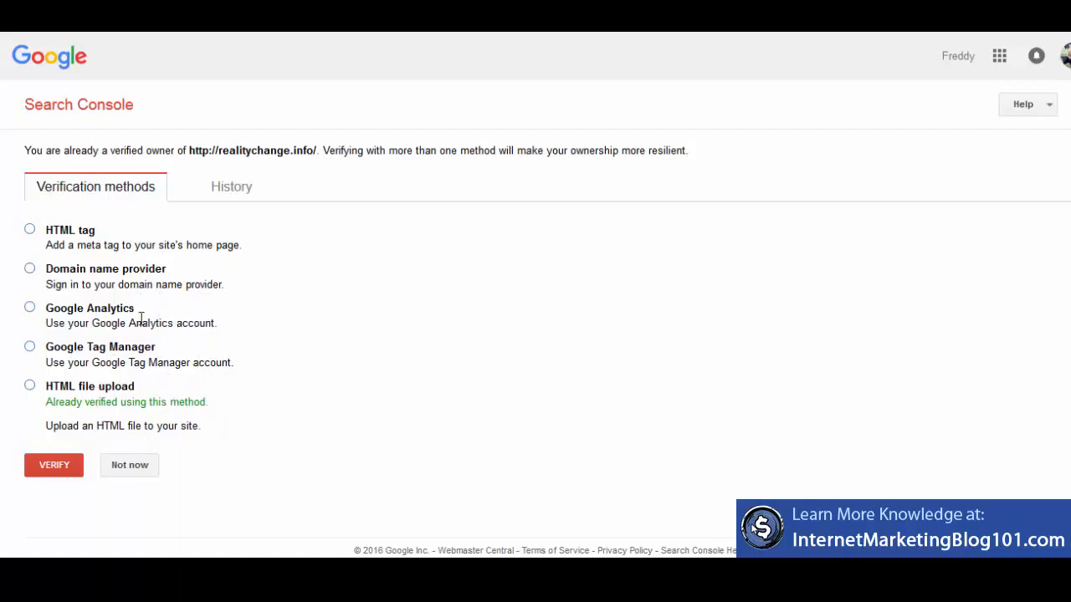
# - Select Google Analytics as the verification method and review its tracking code and permission requirements
pyautogui.click(29, 307)
pyautogui.scroll(-2, 52, 314)
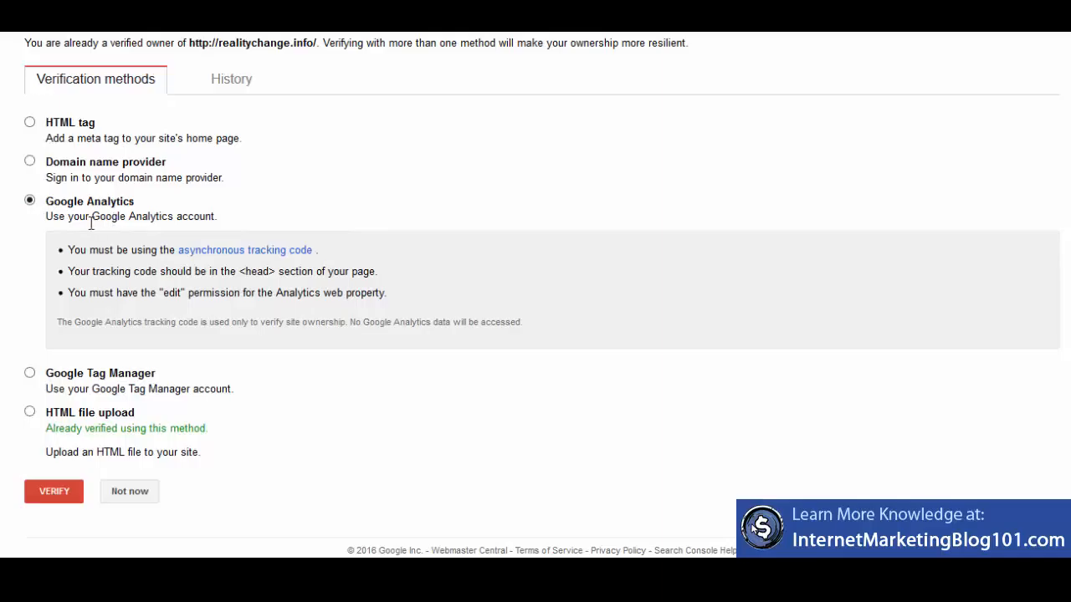
pyautogui.scroll(3, 229, 296)
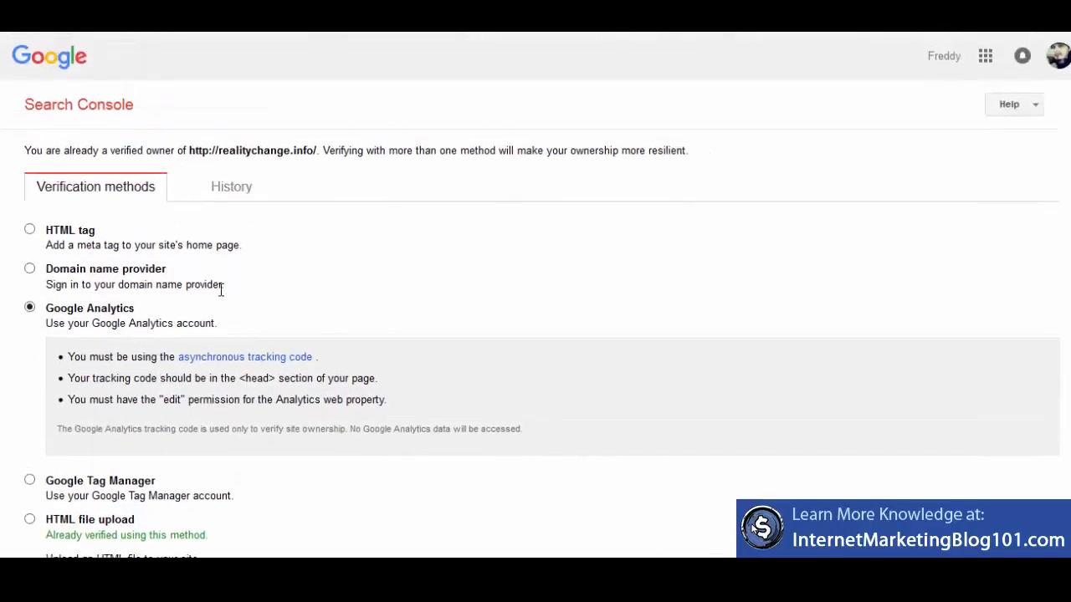
pyautogui.scroll(-3, 76, 343)
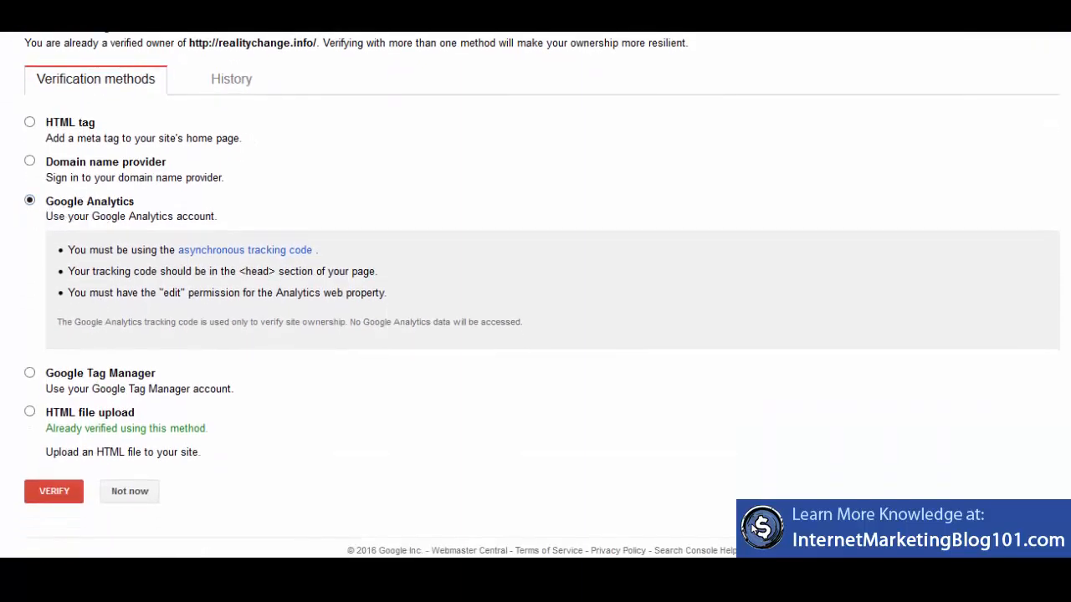
pyautogui.scroll(3, 210, 256)
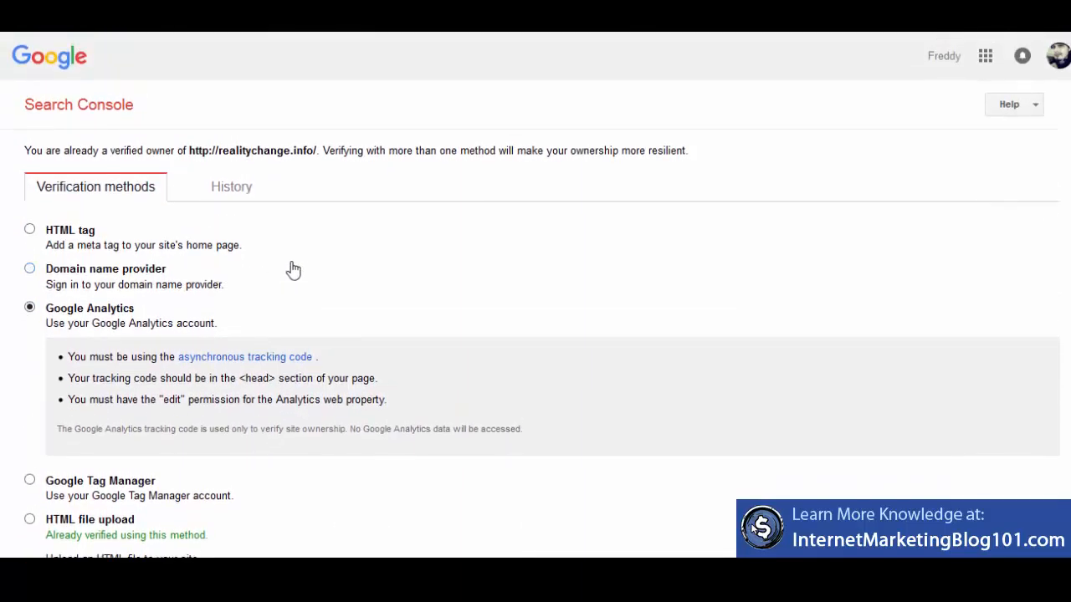
pyautogui.scroll(-3, 270, 286)
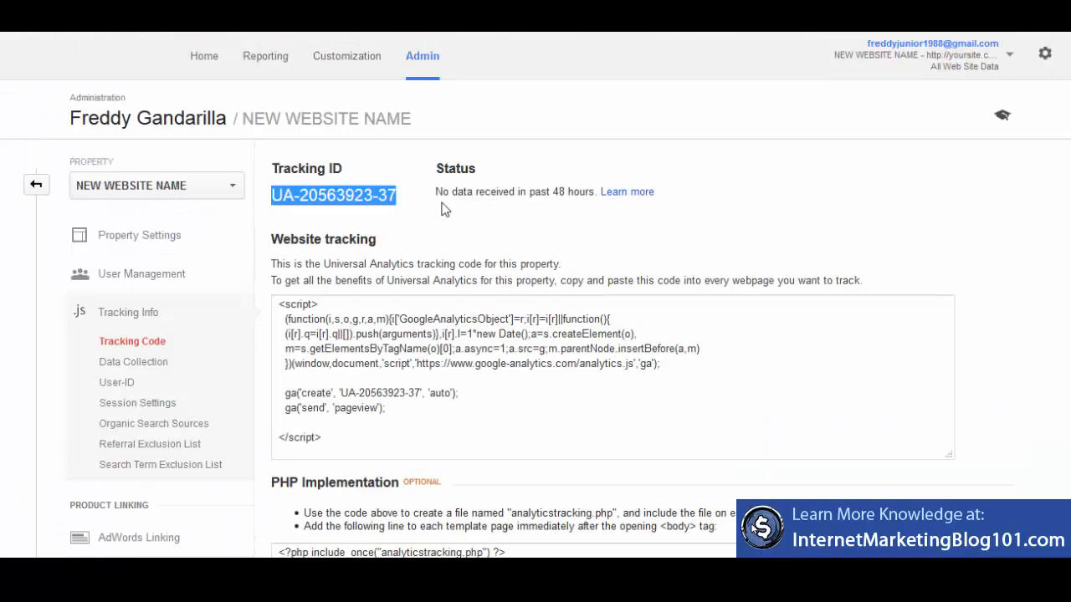
# - Examine the tracking ID and data status on the property's tracking code page in Google Analytics
pyautogui.click(418, 197)
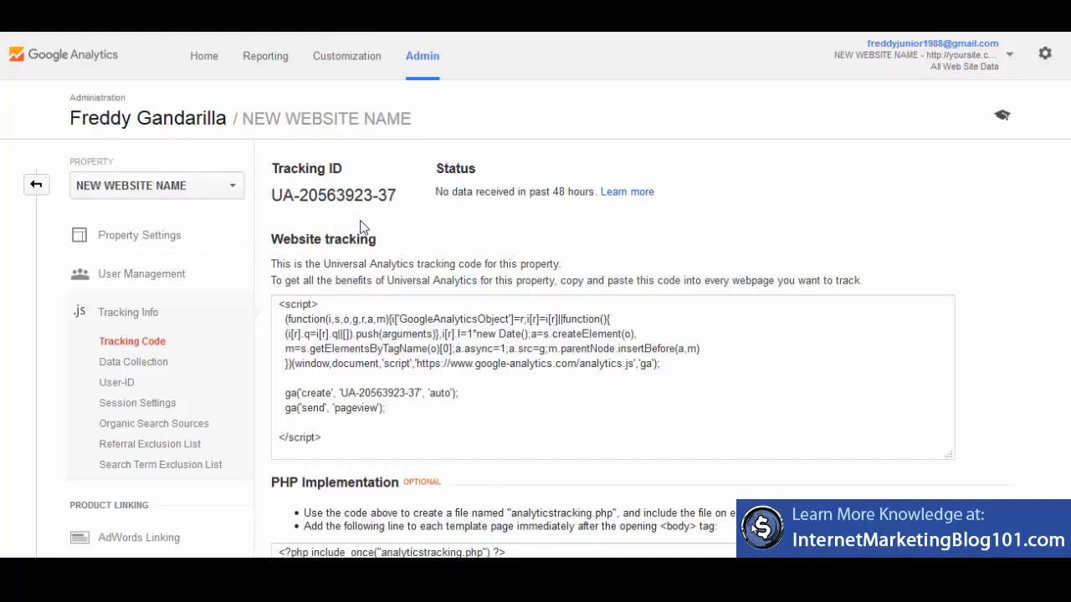
pyautogui.moveTo(436, 171); pyautogui.dragTo(593, 207)
pyautogui.click(431, 196)
pyautogui.click(556, 214)
pyautogui.click(360, 392)
# - Return to Search Console, review the HTML file upload verification instructions, and open then cancel the verification file's download
pyautogui.click(272, 19)
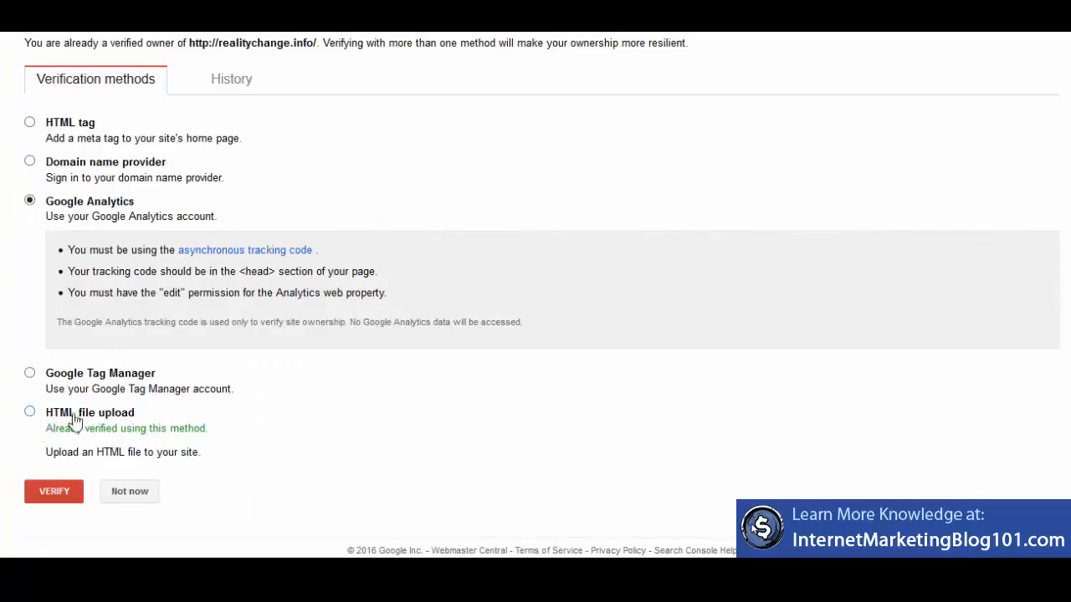
pyautogui.click(29, 411)
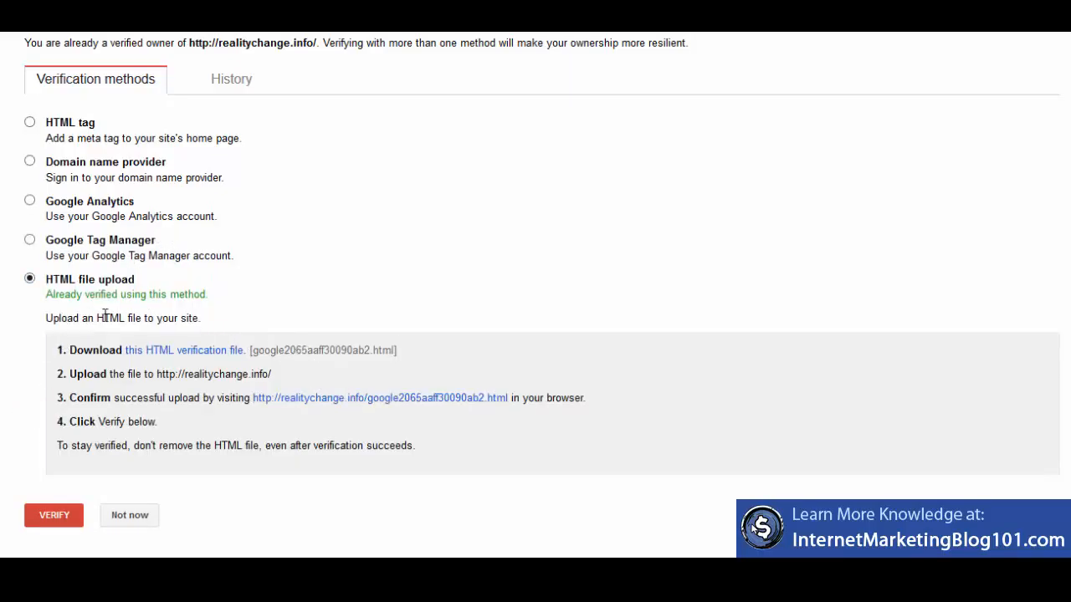
pyautogui.scroll(3, 243, 323)
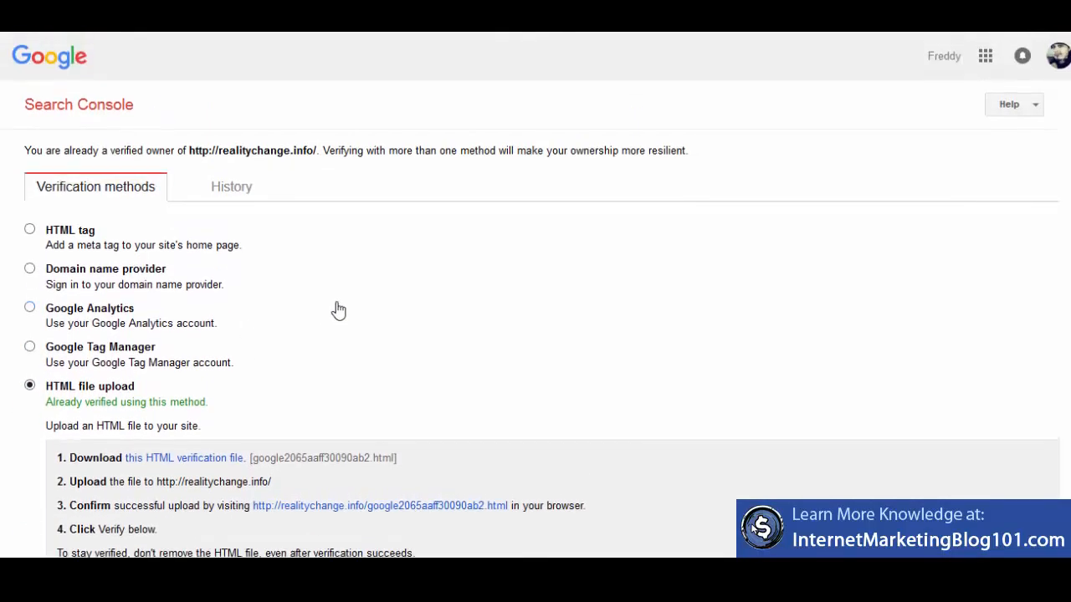
pyautogui.scroll(-3, 224, 259)
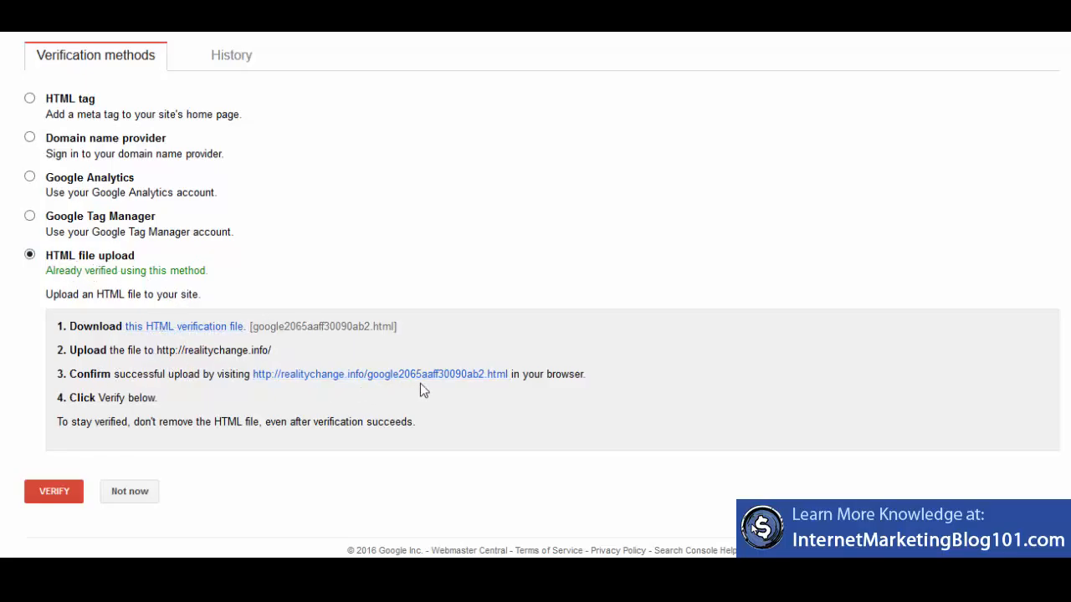
pyautogui.click(442, 376)
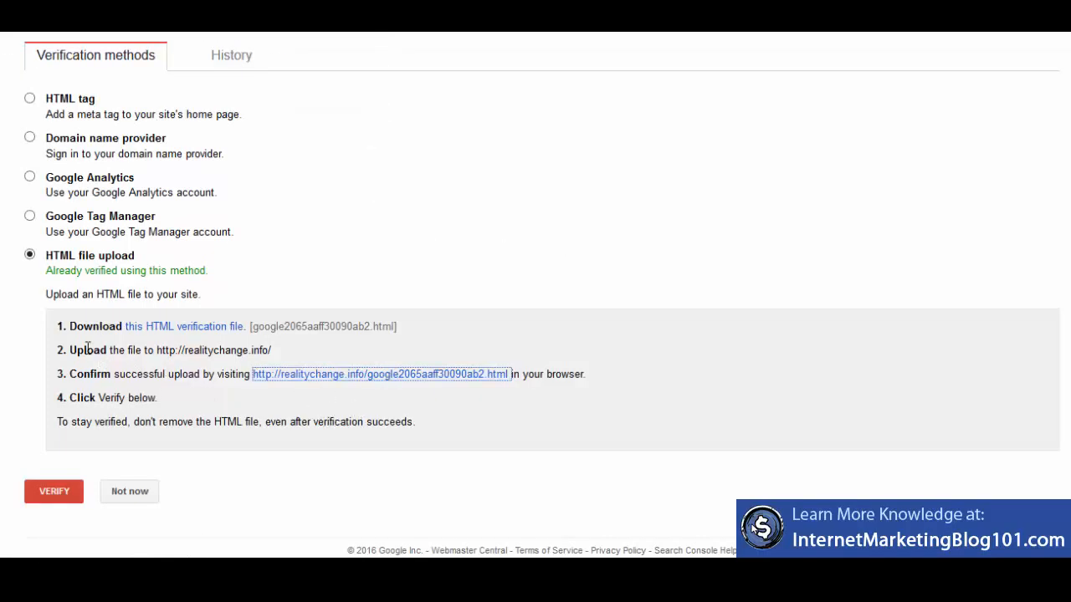
pyautogui.click(195, 330)
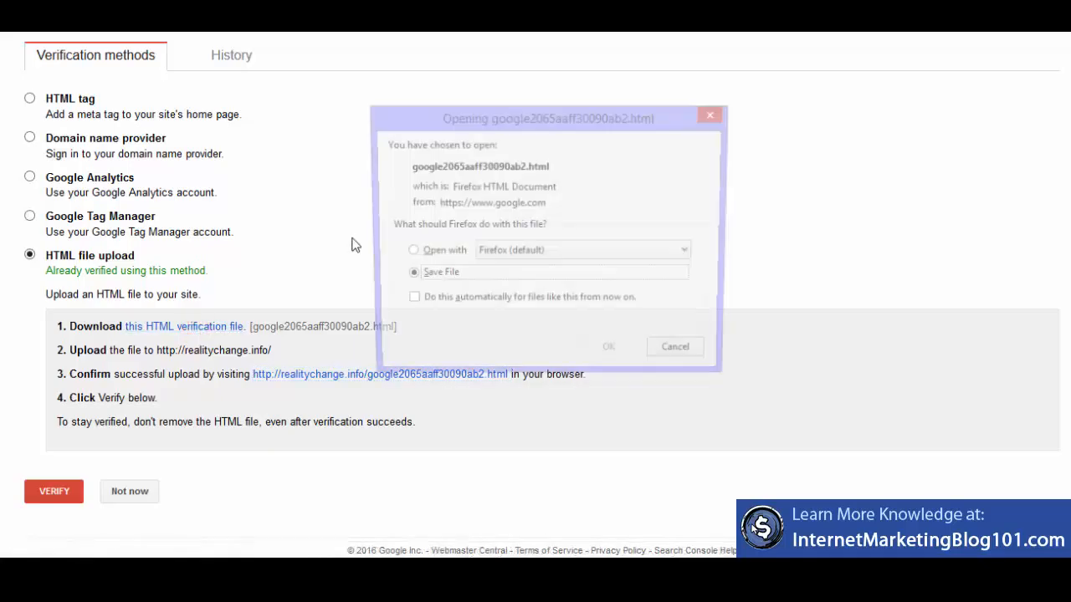
pyautogui.click(684, 358)
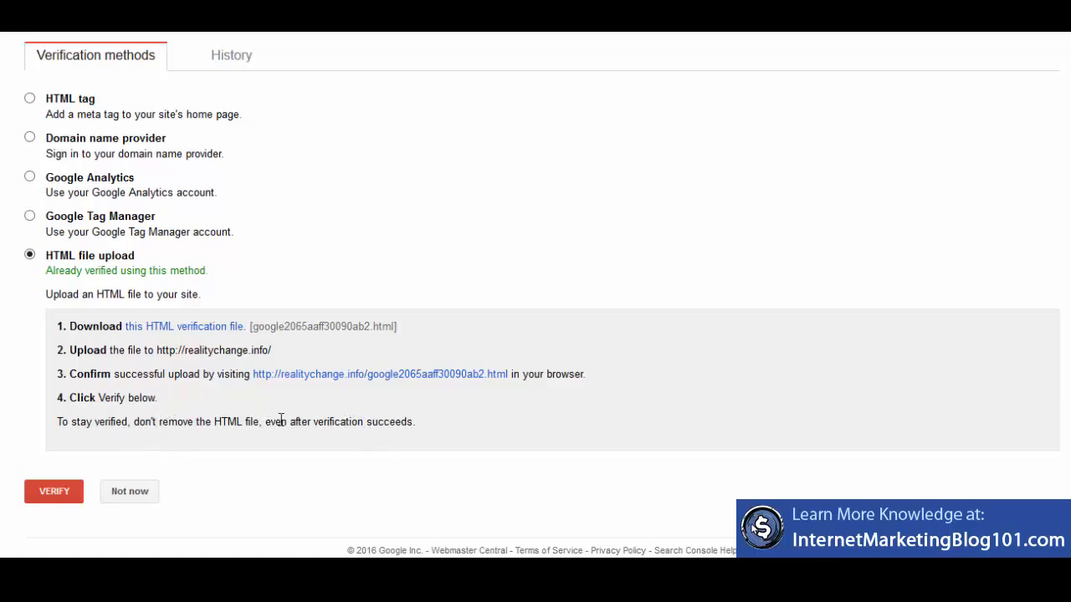
# - Switch the verification method back to Google Analytics and skip the additional verification for now
pyautogui.click(30, 176)
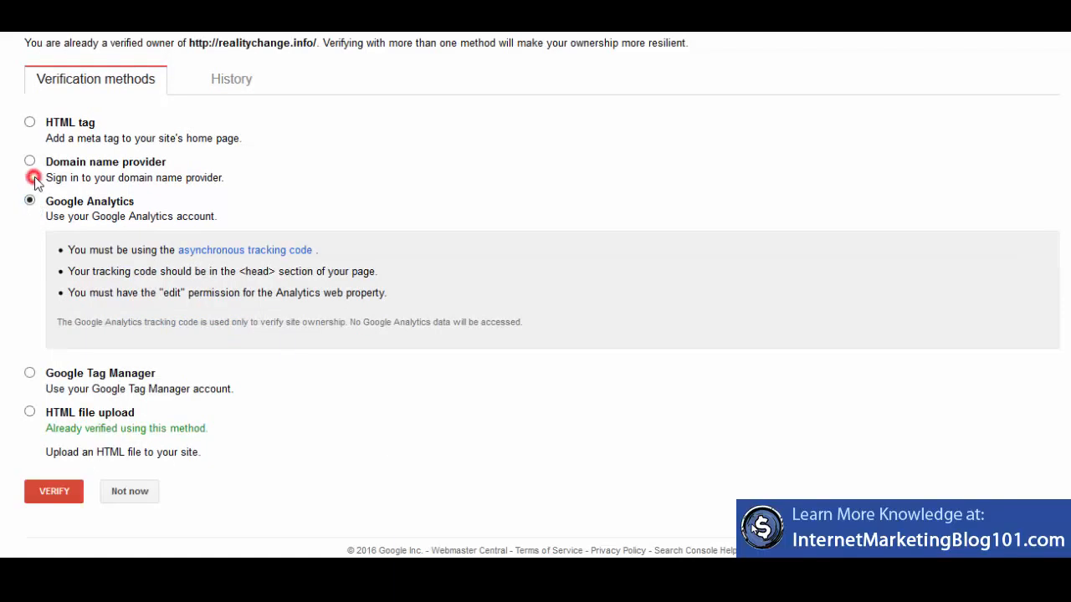
pyautogui.scroll(3, 208, 414)
pyautogui.scroll(-3, 138, 495)
pyautogui.click(131, 496)
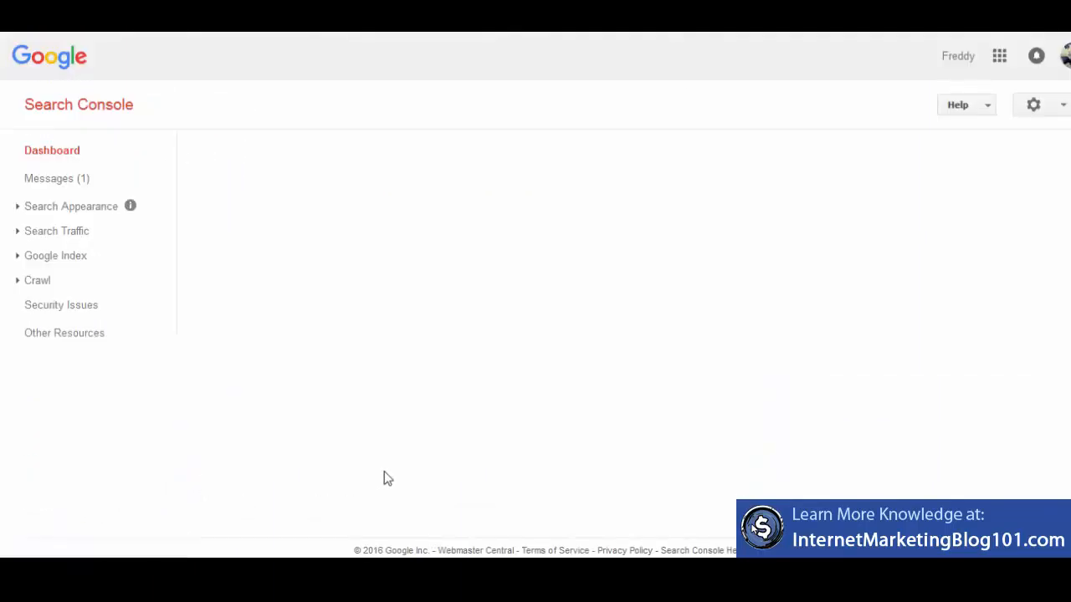
# - Look over the realitychange.info dashboard and its Google Index and Crawl sections, then open the Sitemaps page
pyautogui.scroll(-2, 514, 375)
pyautogui.scroll(2, 245, 255)
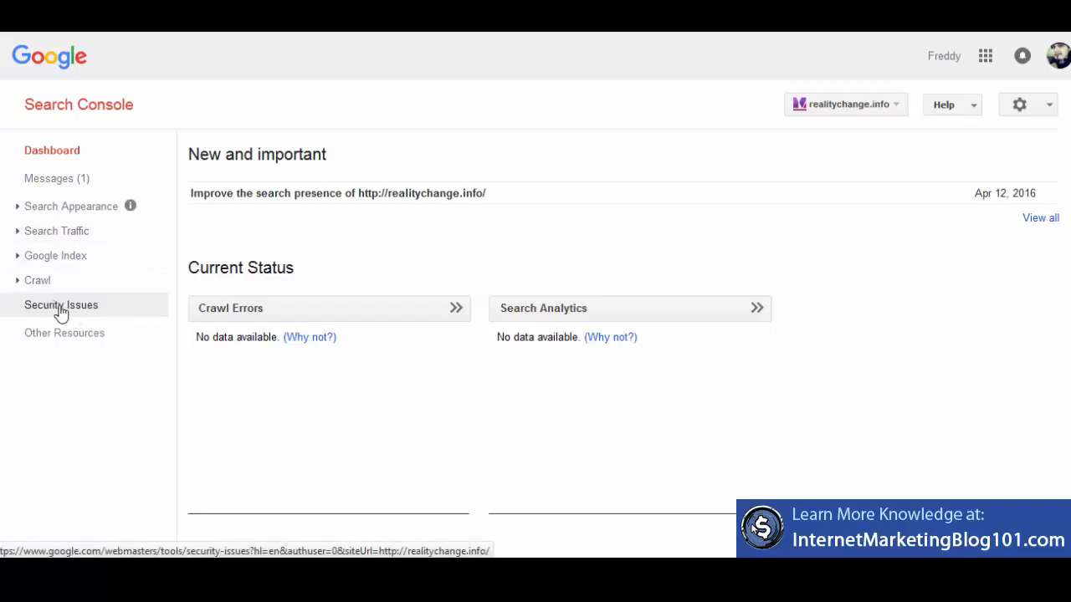
pyautogui.click(20, 258)
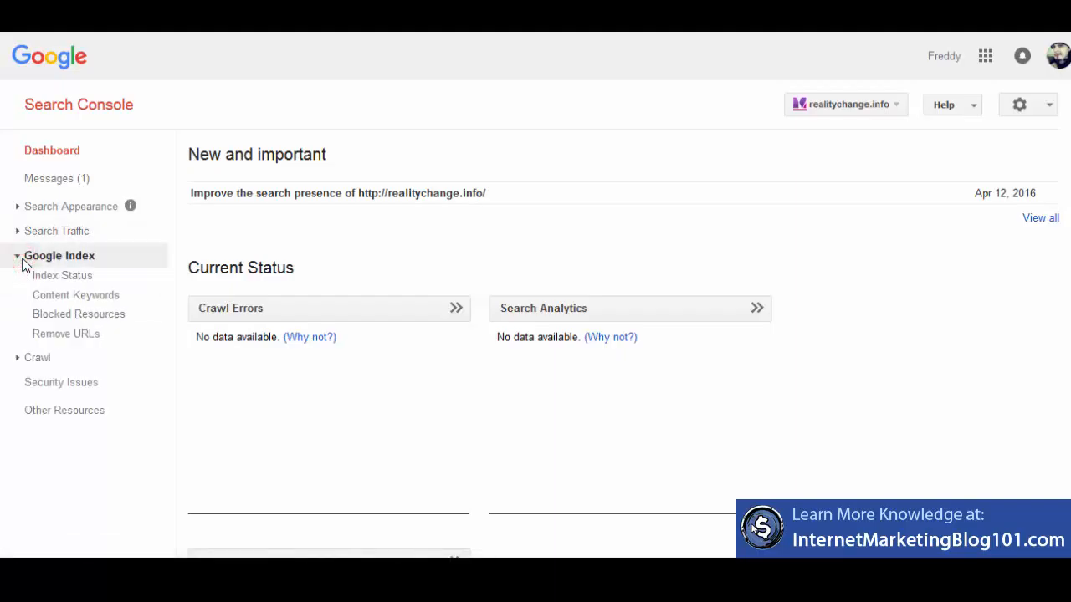
pyautogui.click(22, 260)
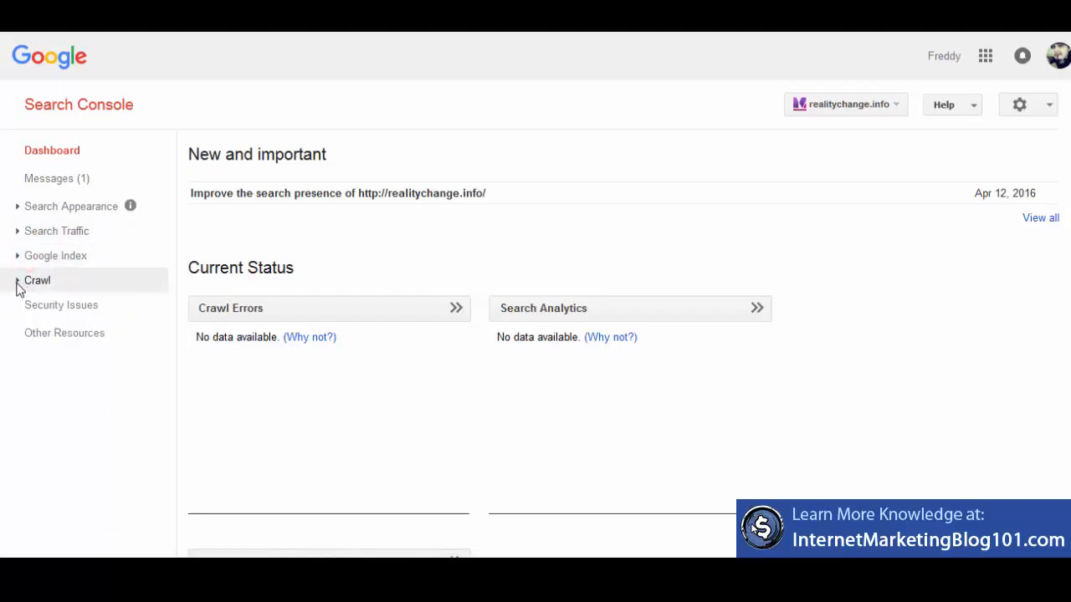
pyautogui.click(18, 284)
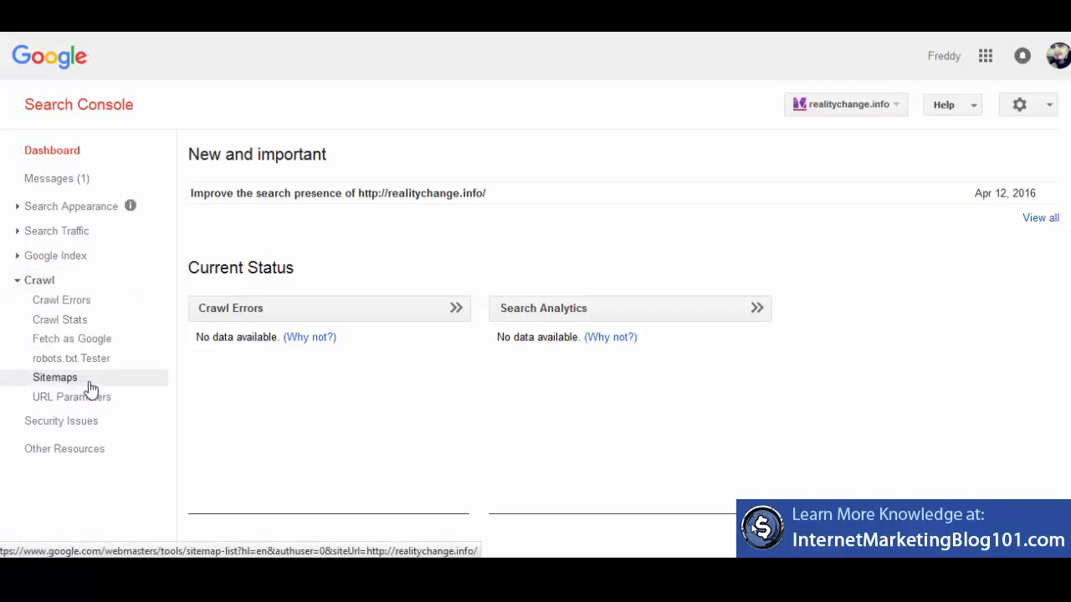
pyautogui.click(89, 386)
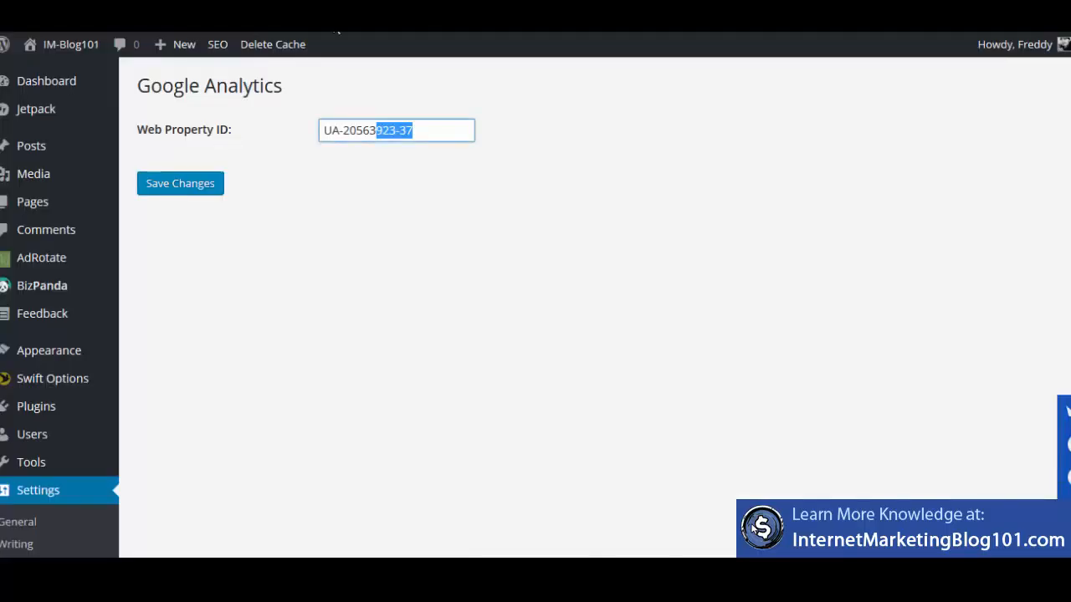
# - Open the list of installed plugins in the WordPress admin
pyautogui.click(497, 398)
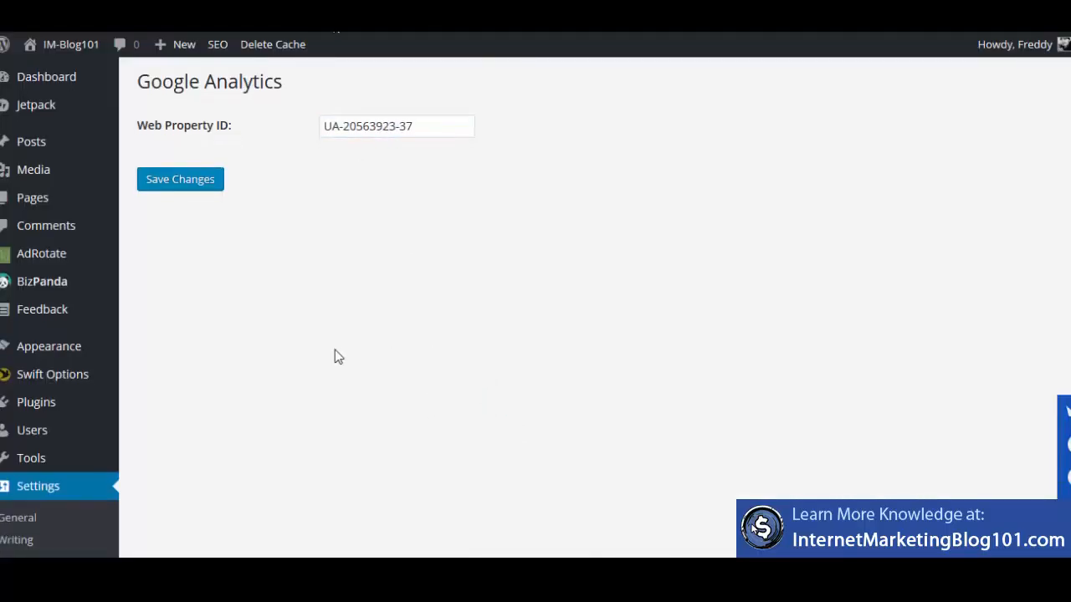
pyautogui.scroll(-4, 301, 355)
pyautogui.scroll(4, 251, 360)
pyautogui.scroll(-2, 184, 335)
pyautogui.moveTo(12, 229)
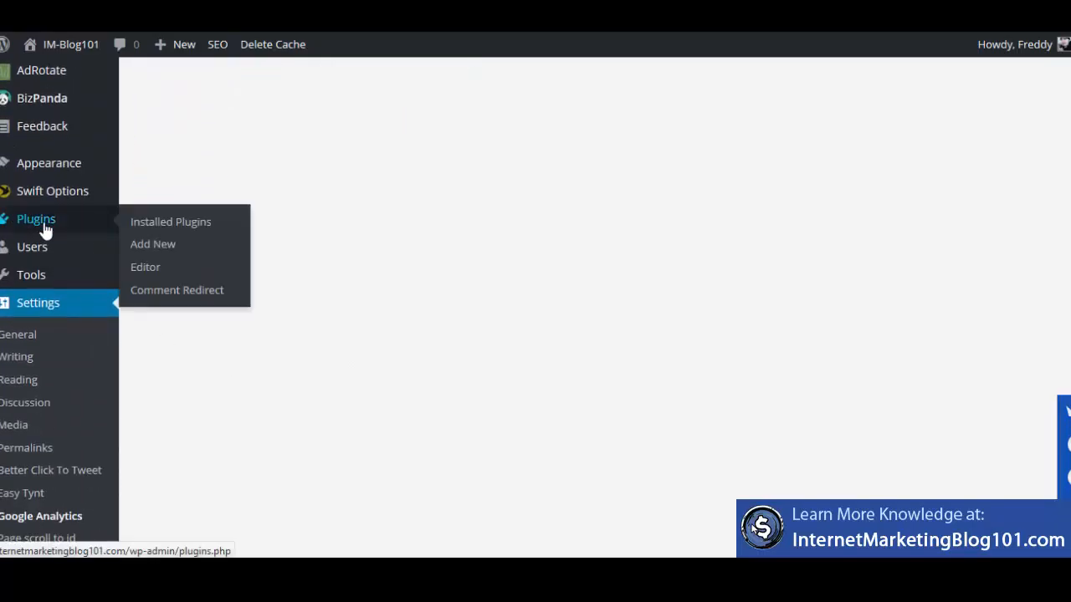
pyautogui.click(222, 222)
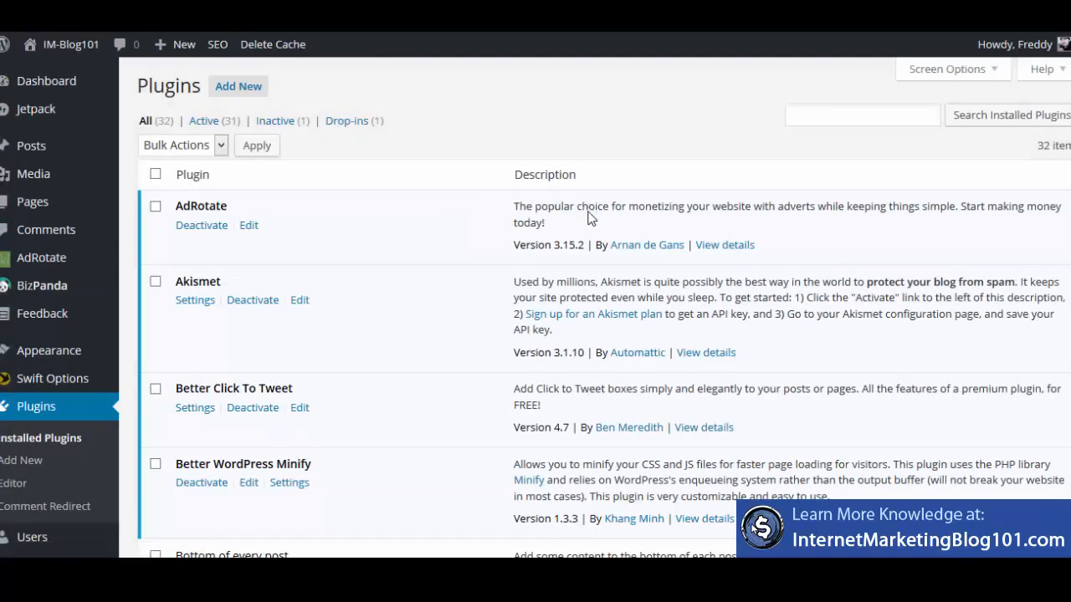
# - Find the Yoast SEO plugin in the installed plugins list
pyautogui.scroll(-15, 313, 361)
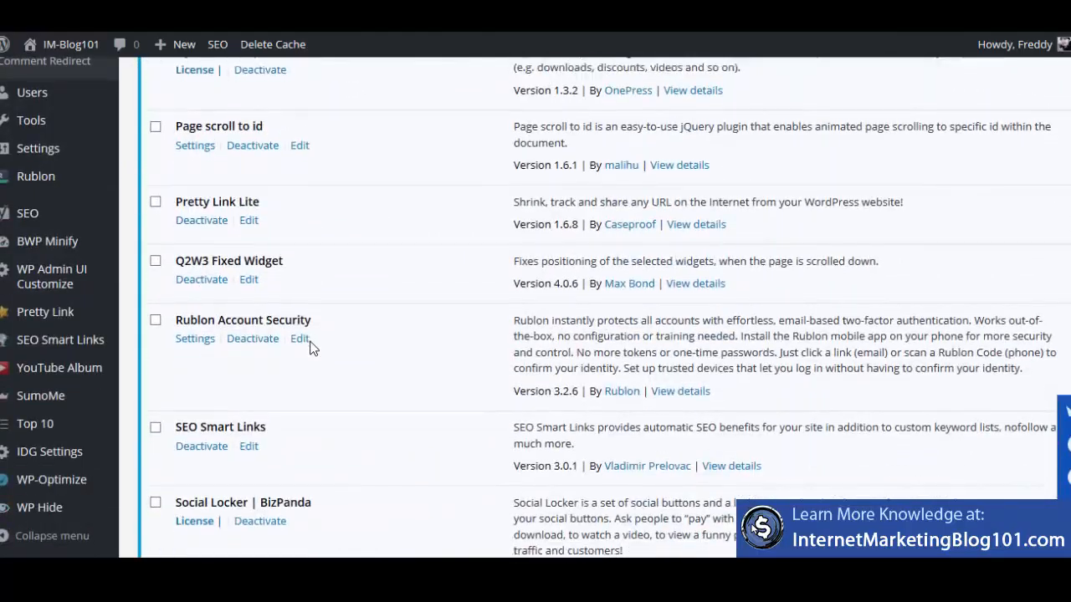
pyautogui.scroll(-7, 322, 347)
pyautogui.scroll(-5, 327, 341)
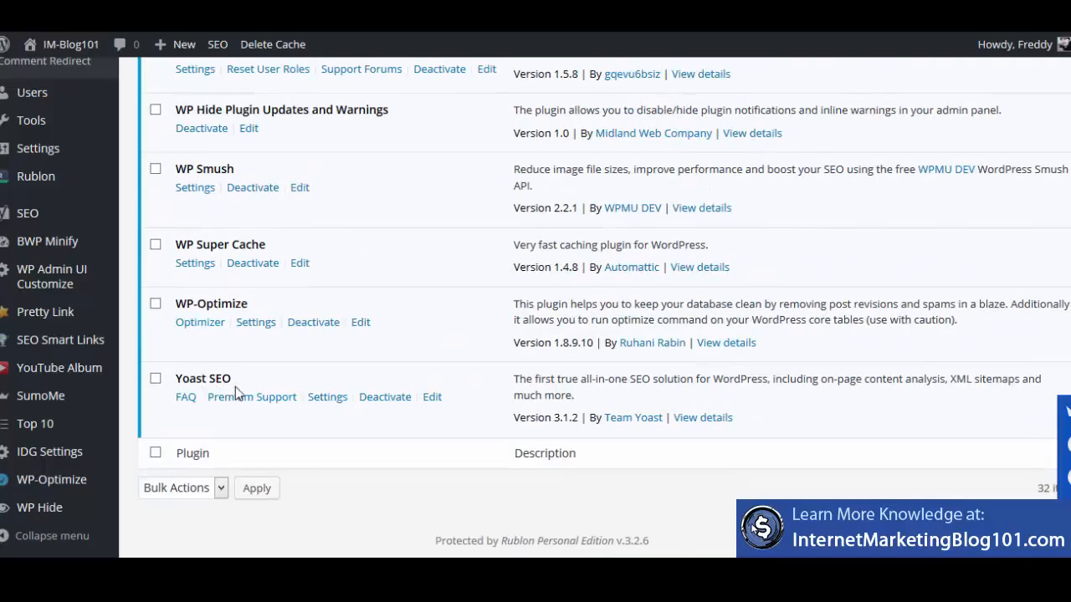
pyautogui.moveTo(238, 381); pyautogui.dragTo(172, 382)
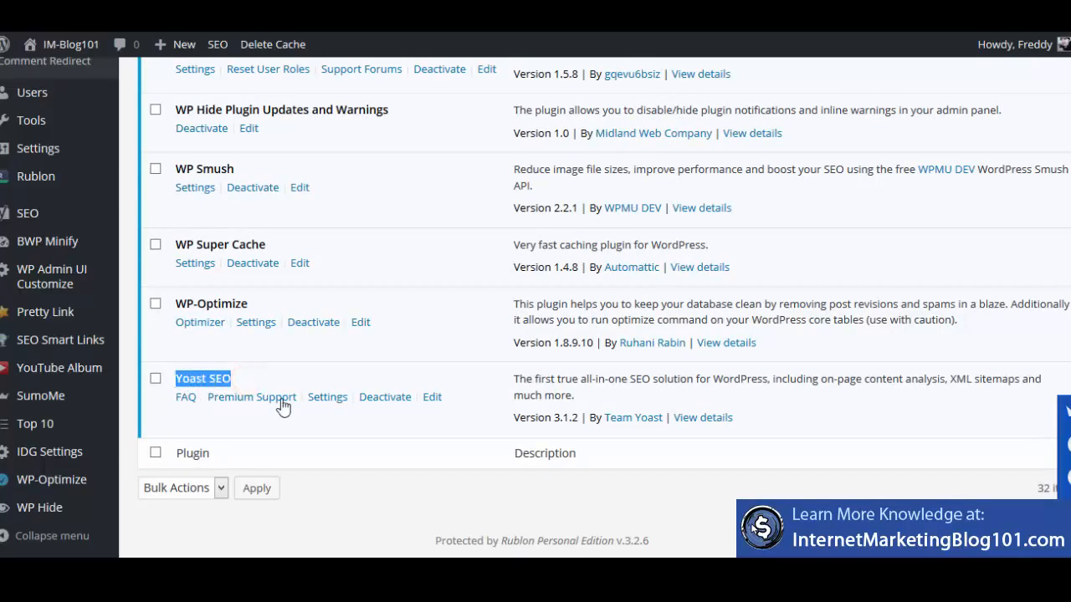
pyautogui.click(403, 456)
pyautogui.scroll(12, 405, 458)
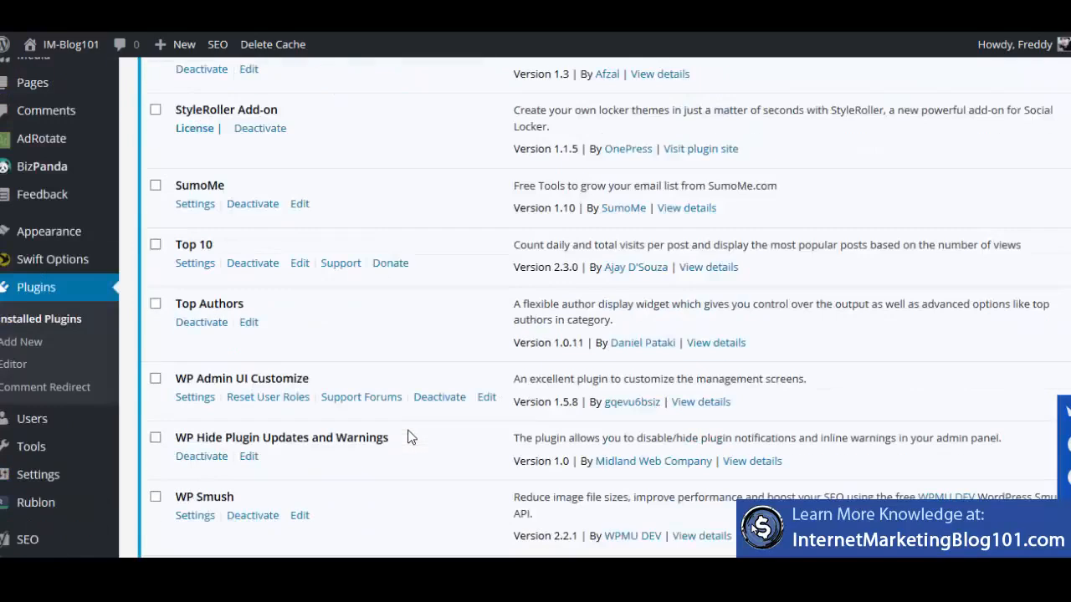
pyautogui.scroll(15, 407, 429)
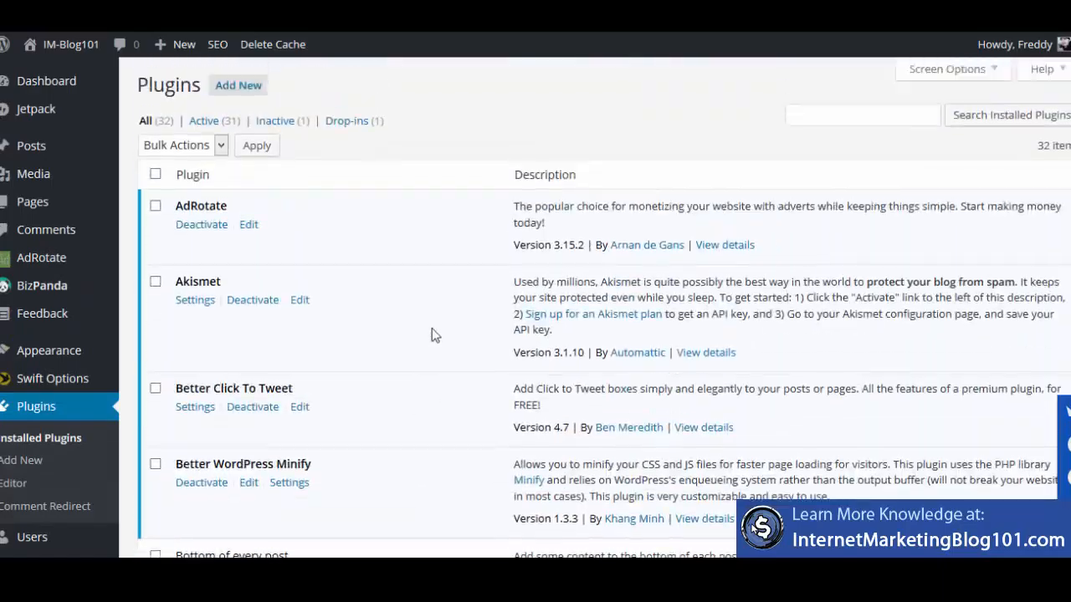
# - Search for "yoast seo" among the plugins available to add and locate the Yoast SEO plugin by Team Yoast
pyautogui.click(238, 86)
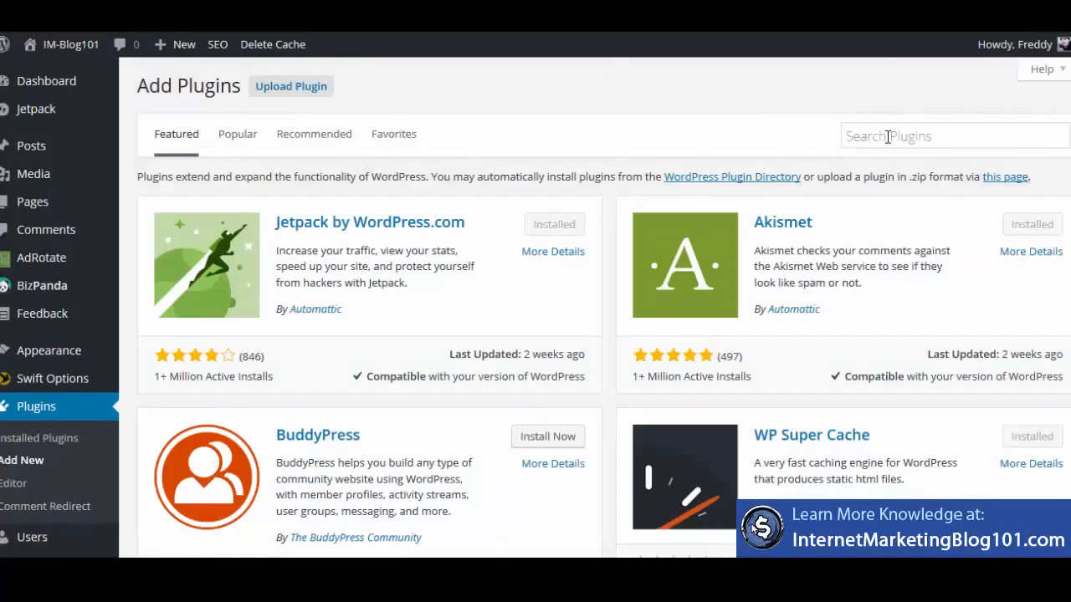
pyautogui.click(866, 136)
pyautogui.write('yo')
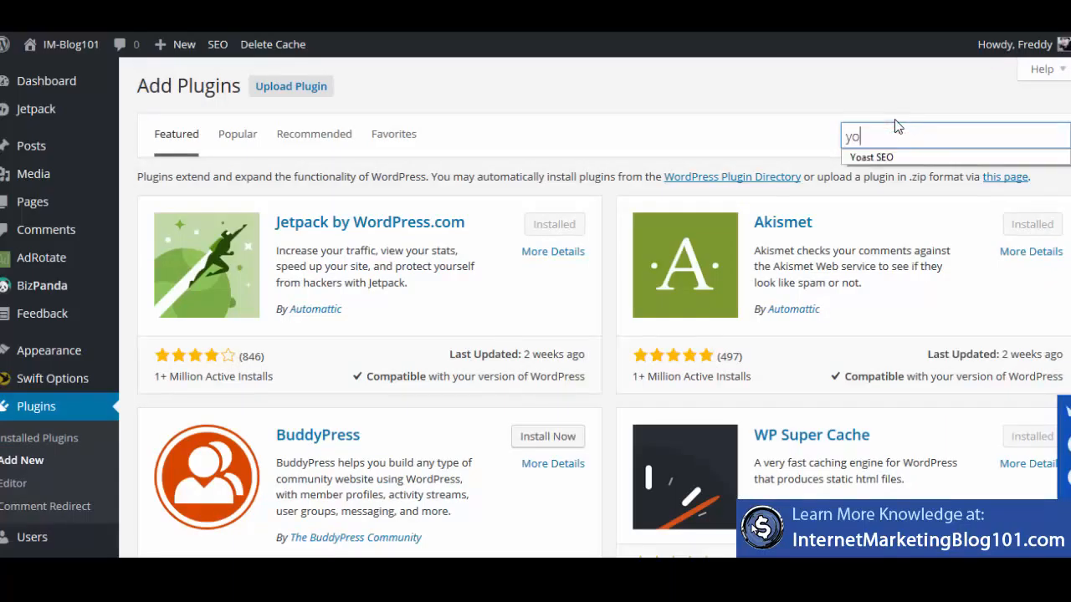
pyautogui.write('a')
pyautogui.press('BackSpace')
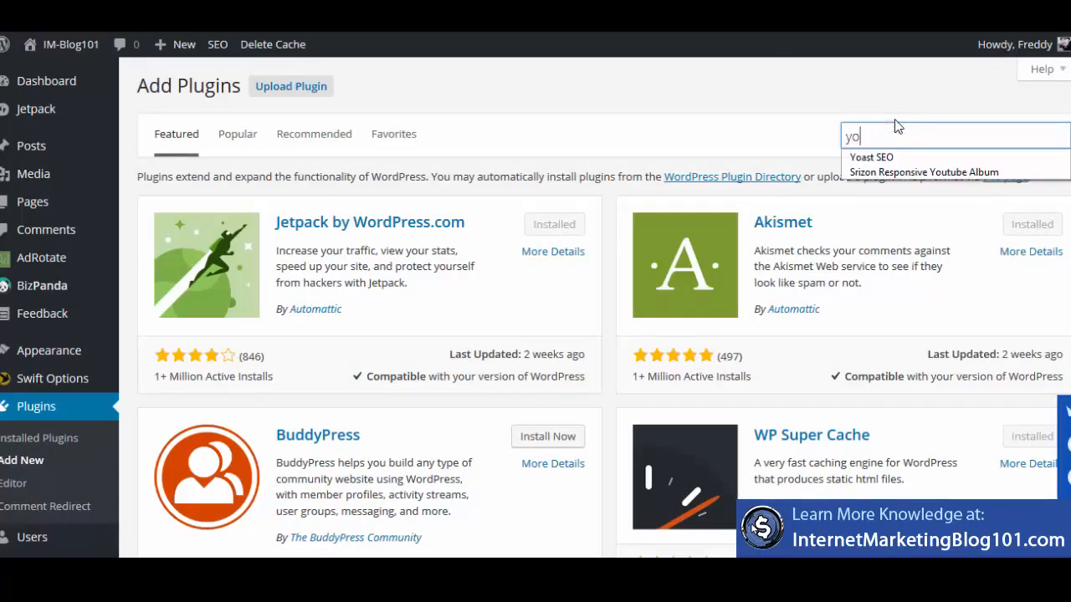
pyautogui.write('ast ')
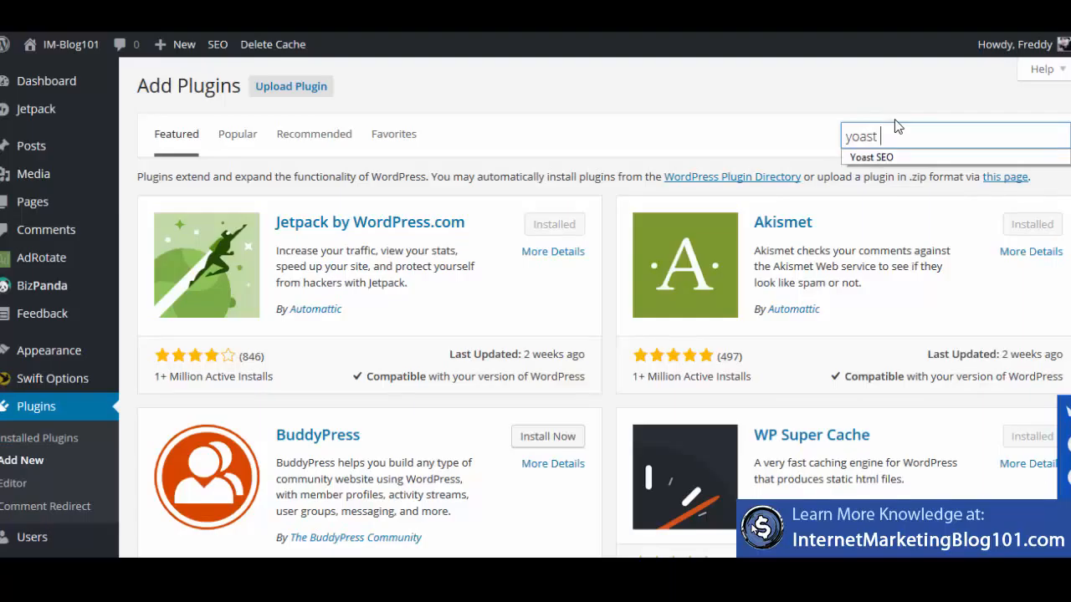
pyautogui.write('seo')
pyautogui.press('Return')
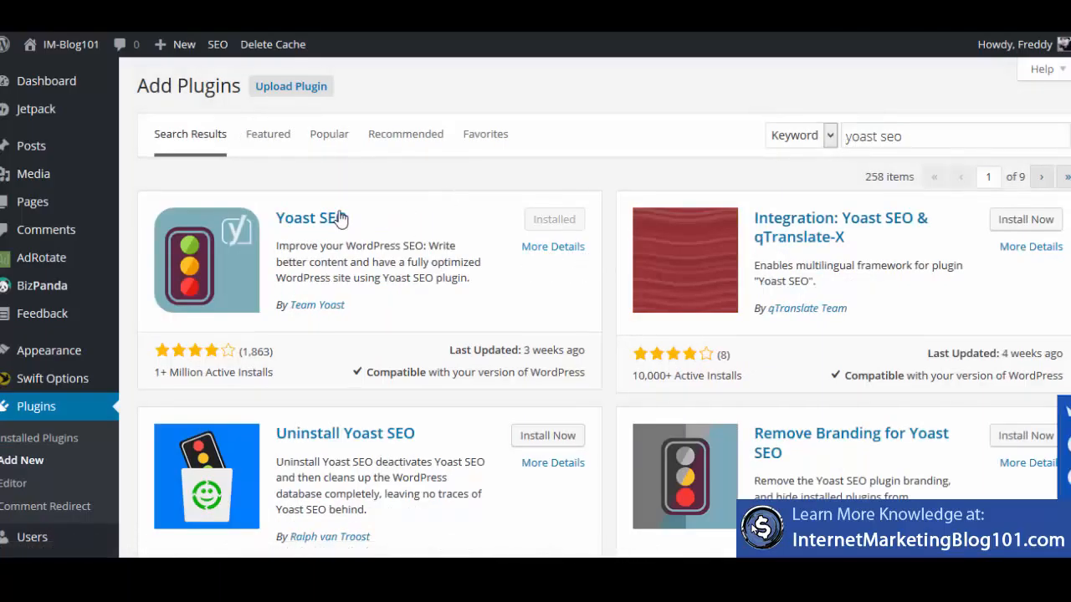
pyautogui.moveTo(351, 216); pyautogui.dragTo(283, 229)
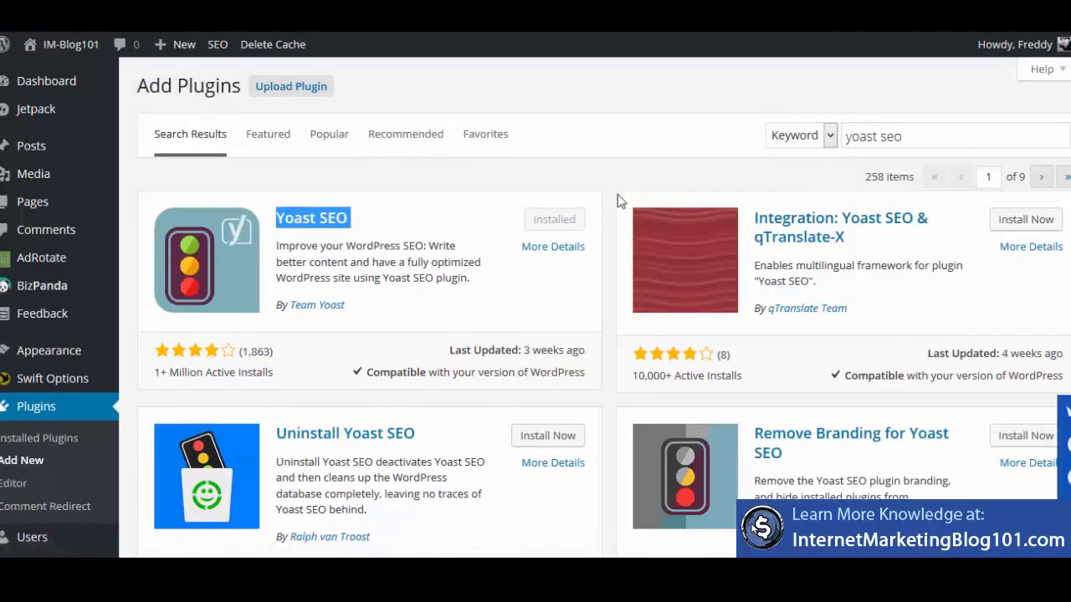
# - Open the XML Sitemaps settings of Yoast SEO and look over the general options
pyautogui.scroll(-6, 48, 333)
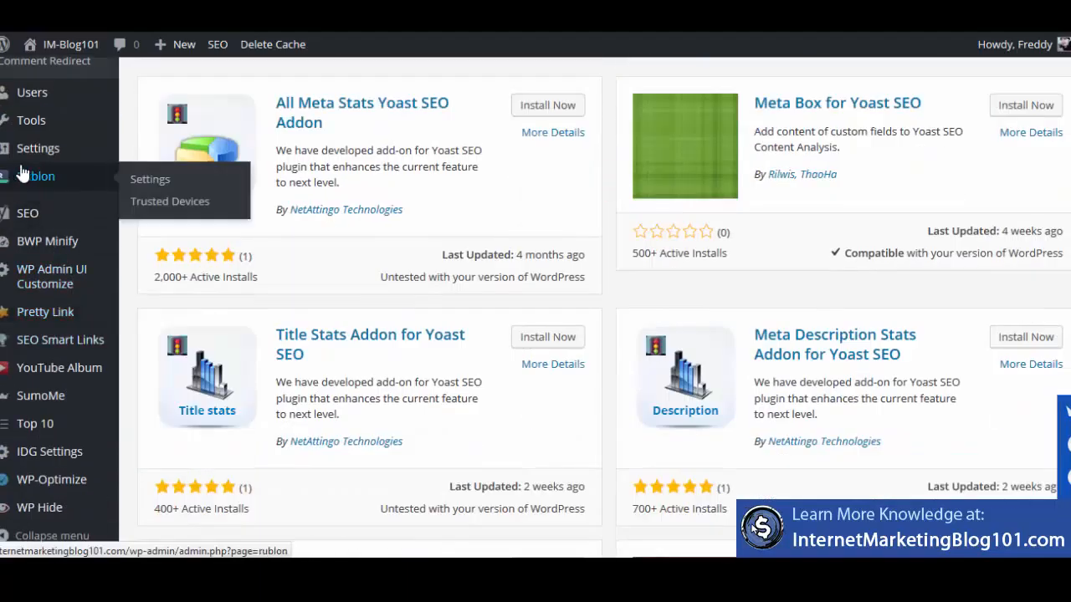
pyautogui.scroll(2, 46, 280)
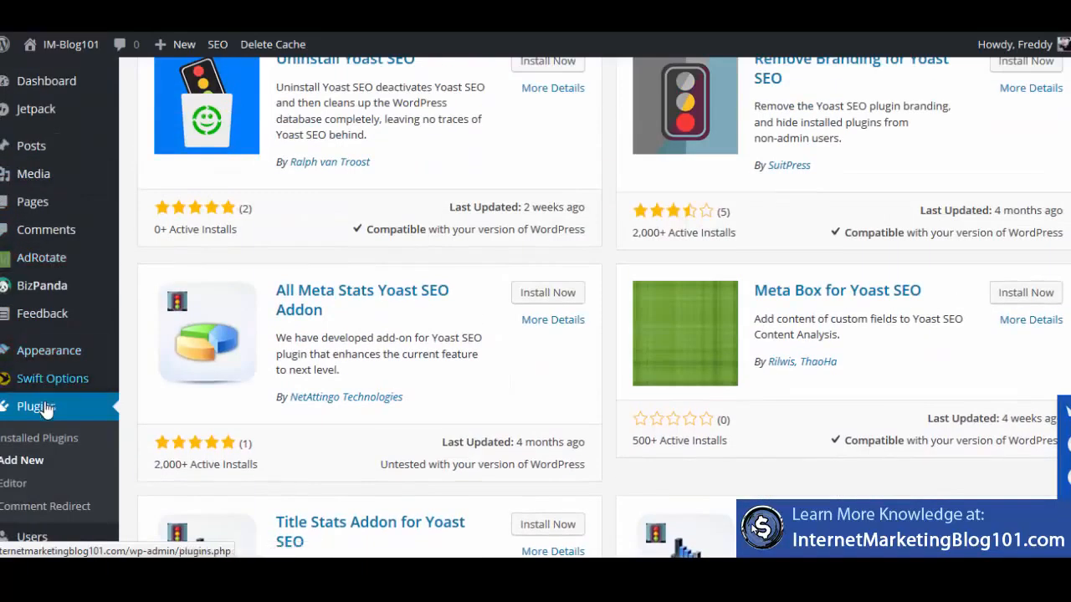
pyautogui.scroll(-5, 42, 360)
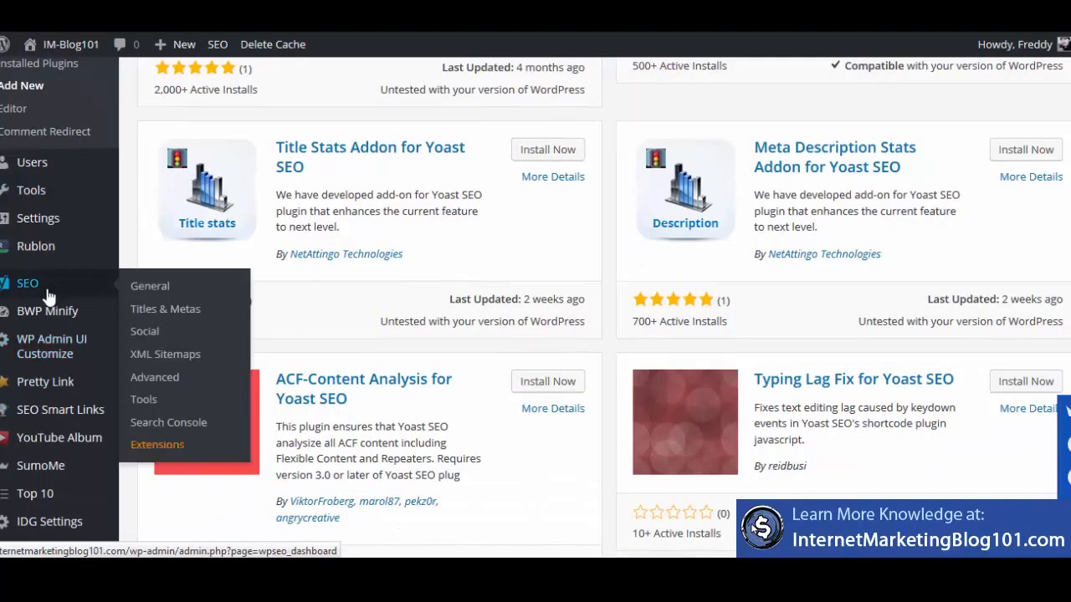
pyautogui.click(47, 292)
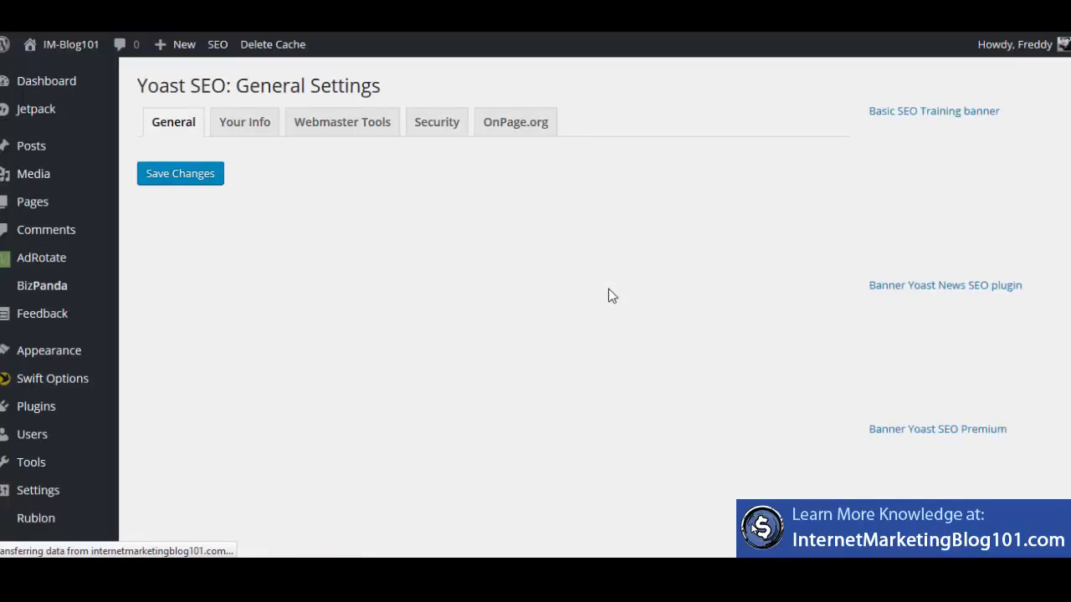
pyautogui.scroll(-5, 349, 393)
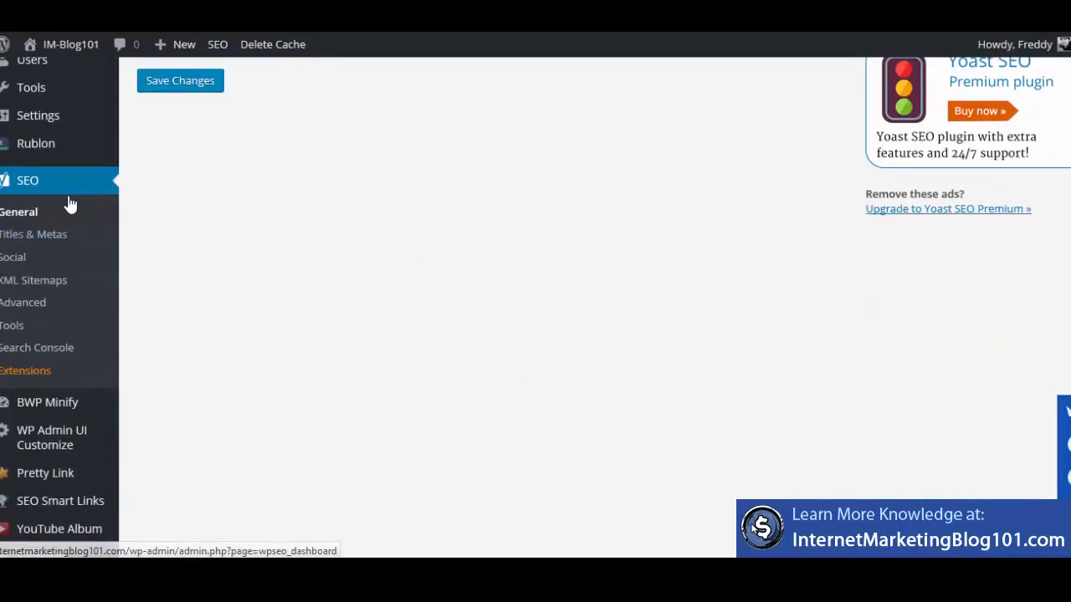
pyautogui.click(40, 291)
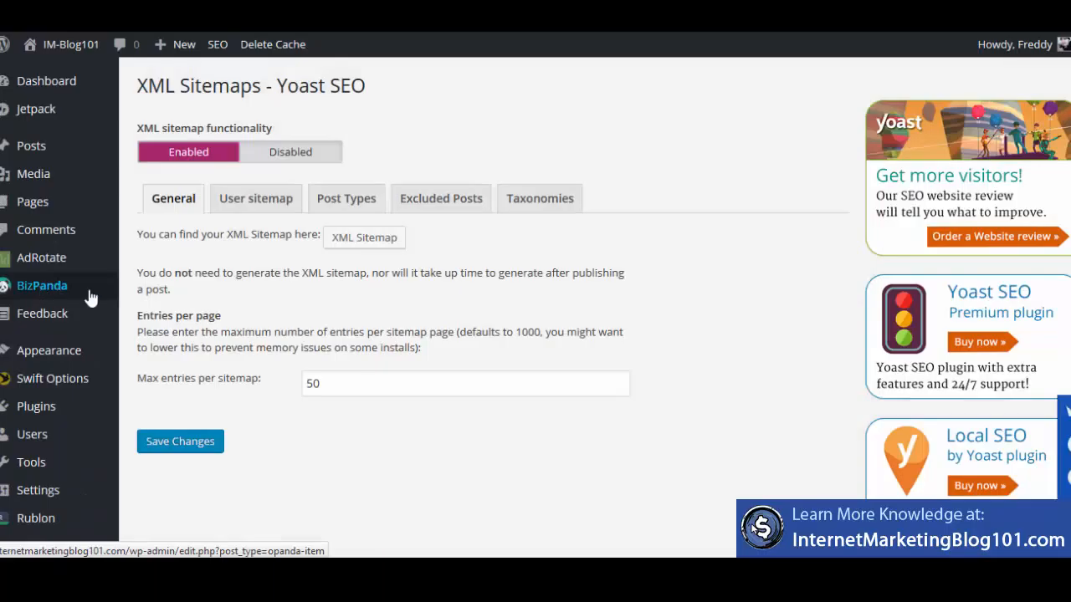
pyautogui.scroll(-3, 354, 327)
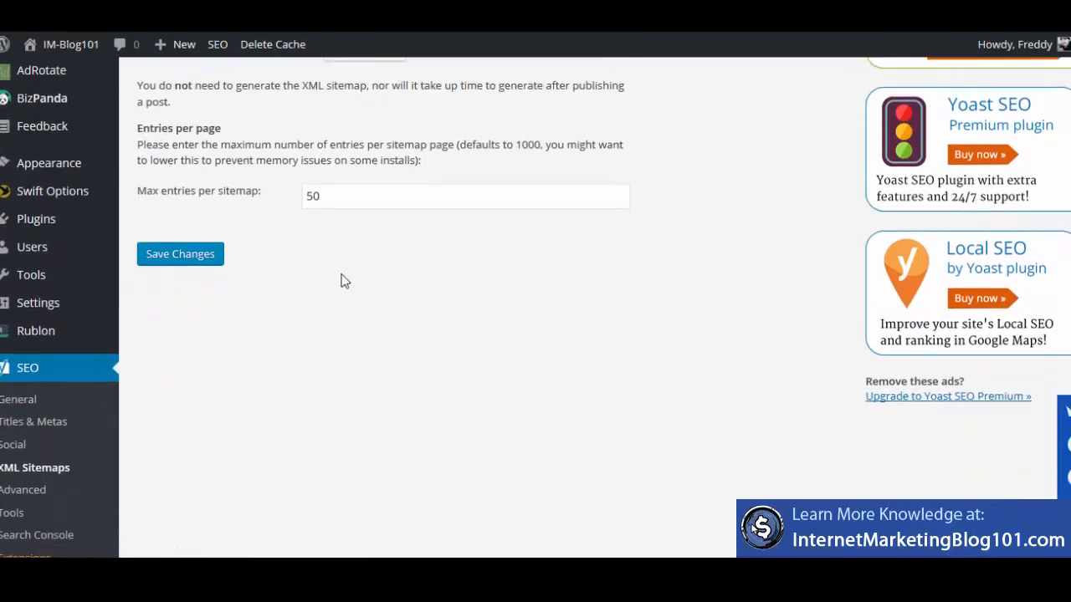
pyautogui.scroll(3, 351, 279)
pyautogui.scroll(-5, 270, 326)
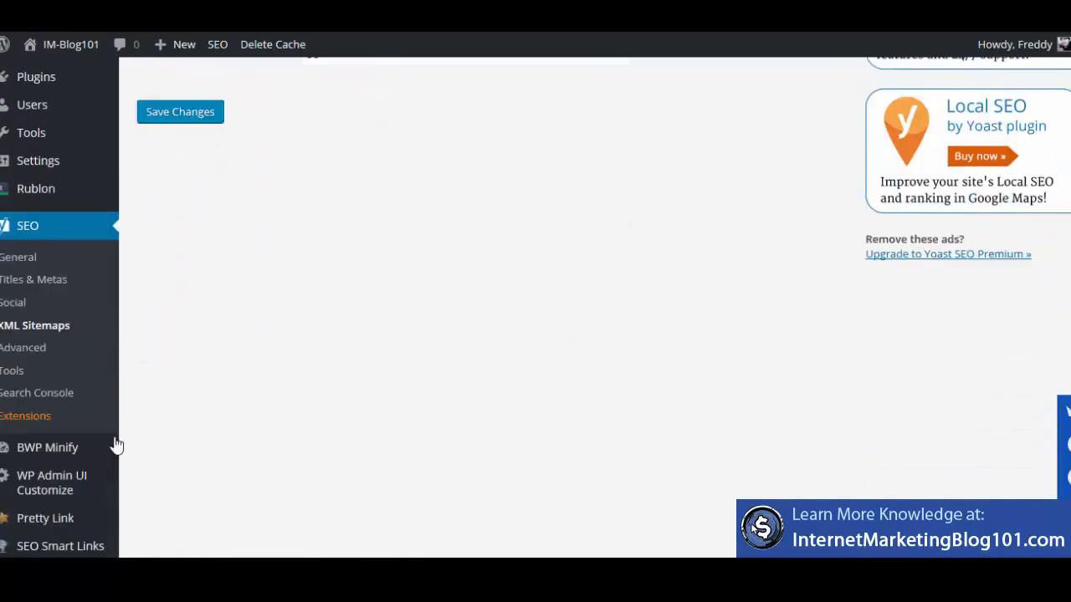
pyautogui.scroll(5, 227, 335)
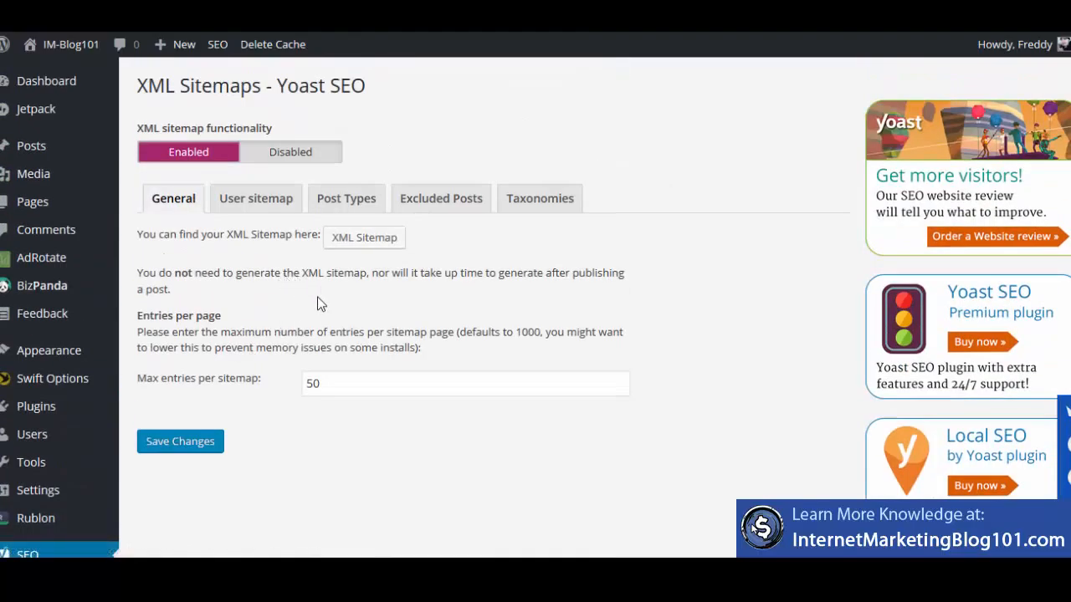
# - Set the maximum entries per sitemap to 1000
pyautogui.scroll(-3, 276, 354)
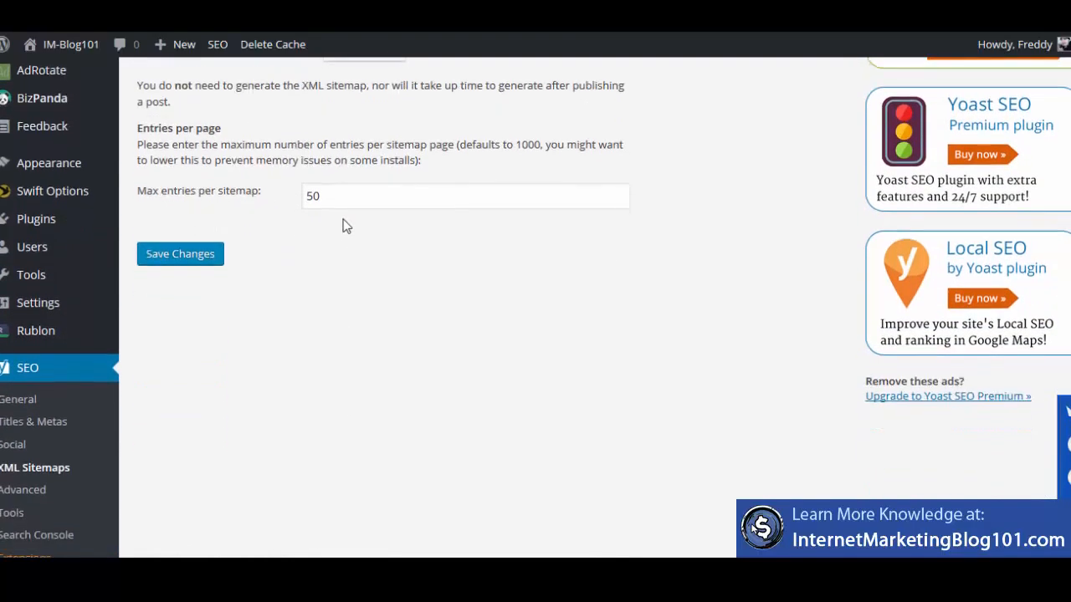
pyautogui.doubleClick(339, 201)
pyautogui.write('50')
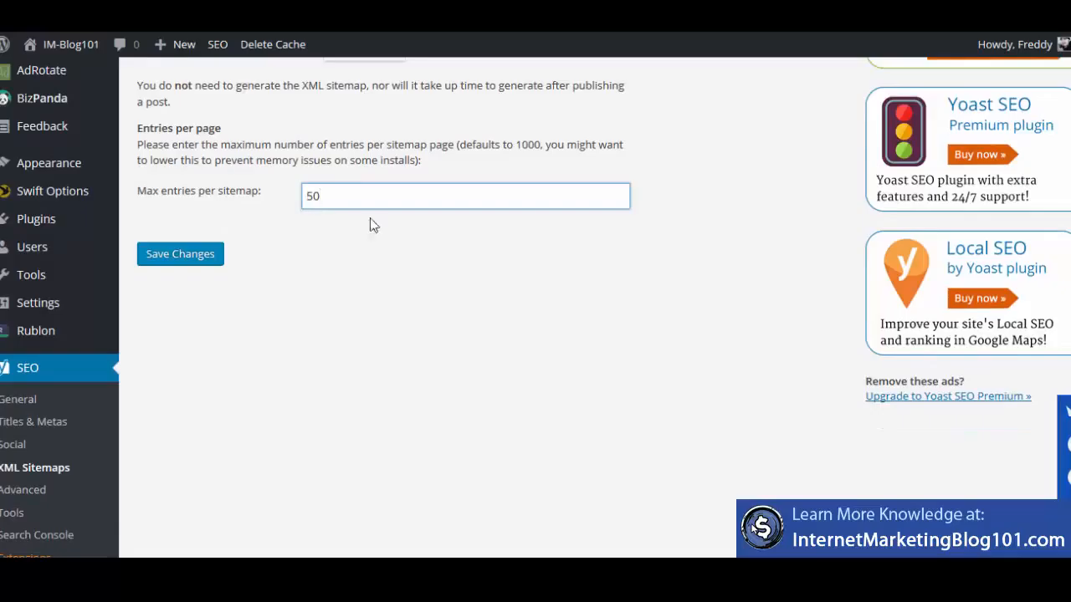
pyautogui.doubleClick(359, 198)
pyautogui.write('1000')
pyautogui.click(518, 144)
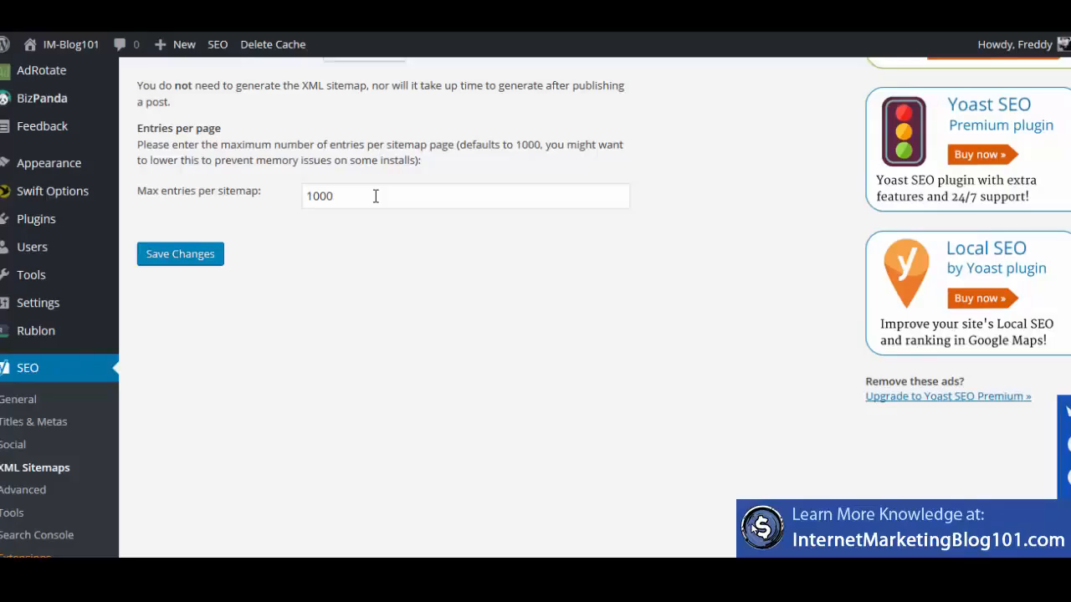
# - Set the maximum entries per sitemap back to 50
pyautogui.moveTo(368, 194); pyautogui.dragTo(294, 195)
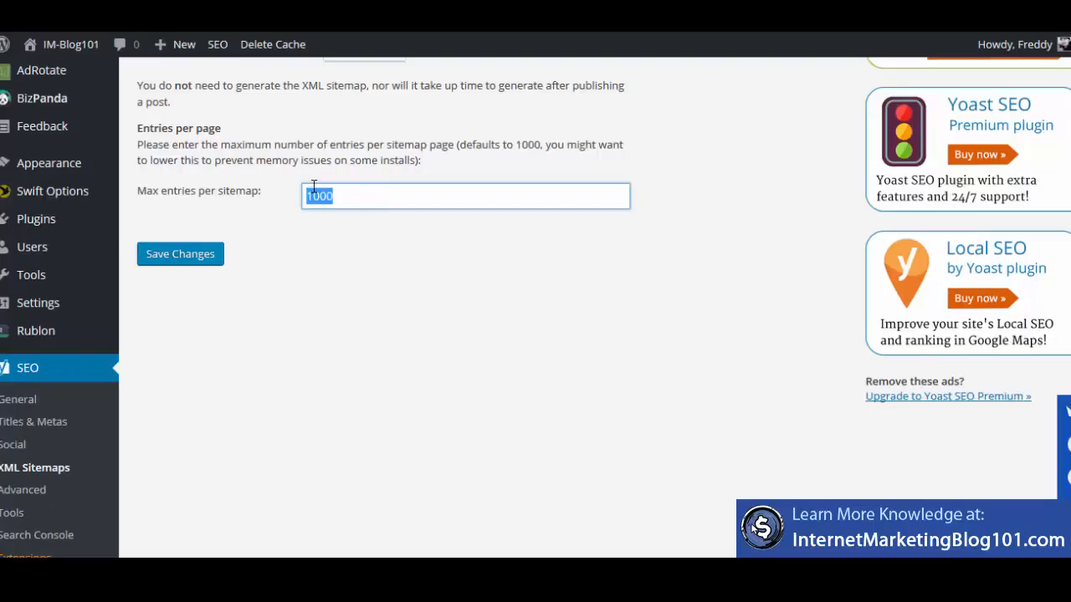
pyautogui.write('50')
pyautogui.click(321, 187)
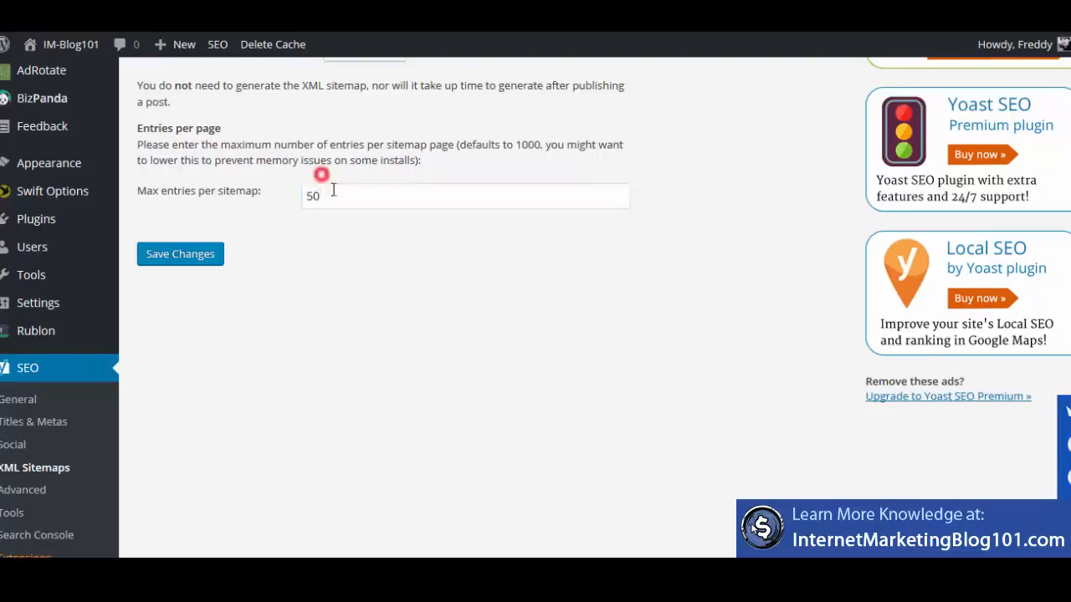
pyautogui.click(318, 264)
pyautogui.doubleClick(341, 206)
pyautogui.click(348, 204)
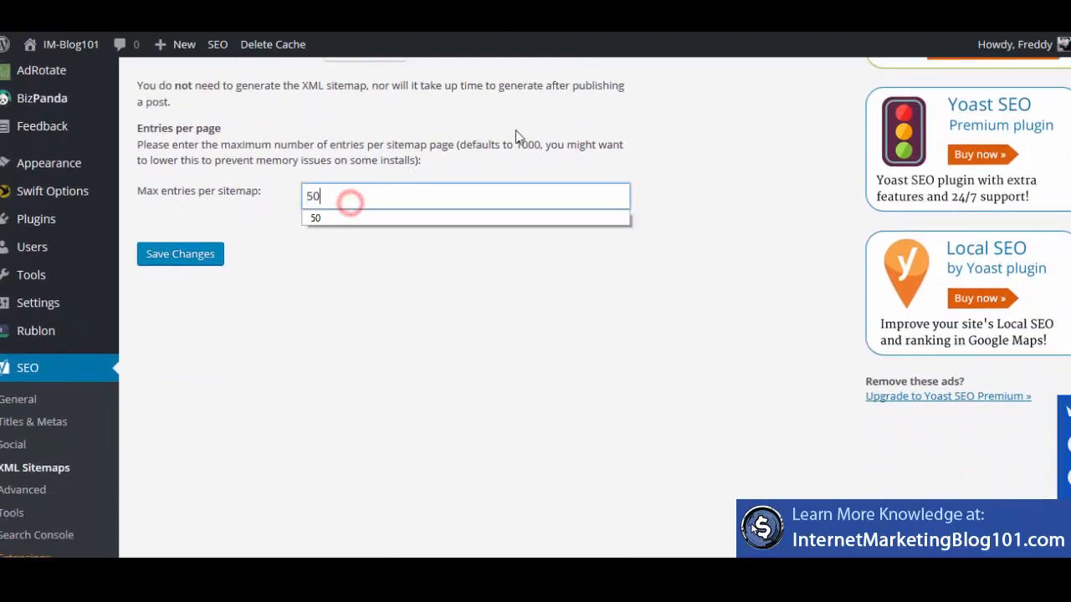
pyautogui.click(337, 198)
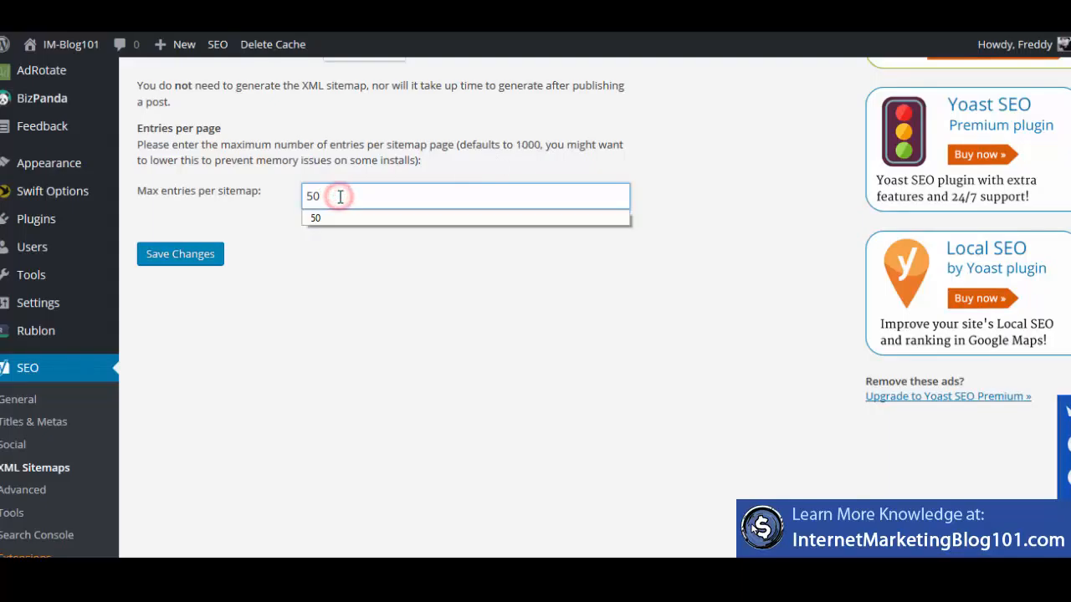
pyautogui.click(343, 385)
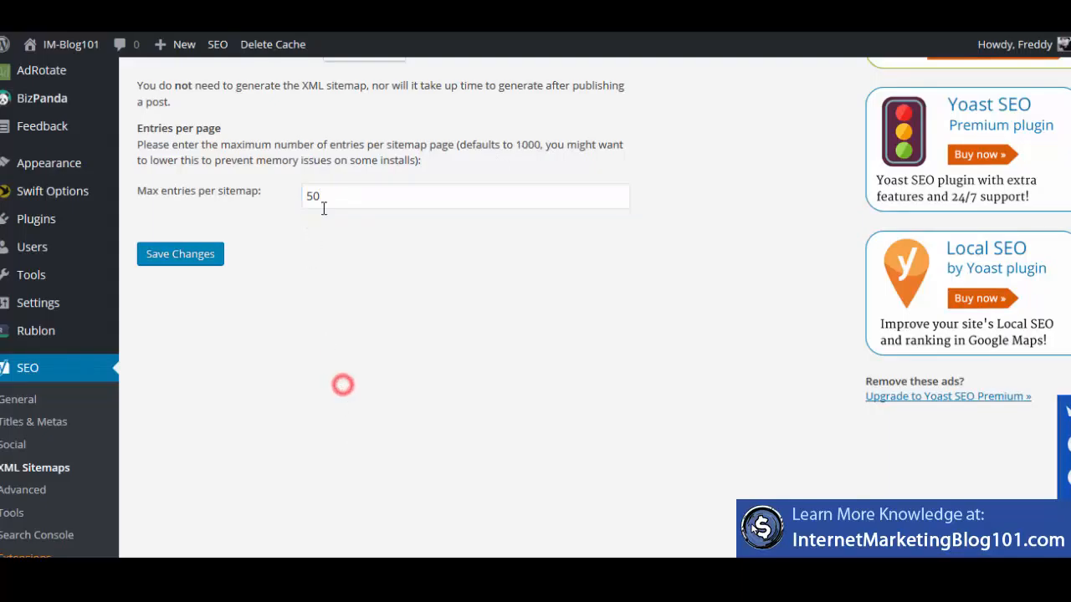
# - Review the user sitemap, post types, excluded posts and taxonomies settings of the XML sitemap
pyautogui.scroll(2, 314, 271)
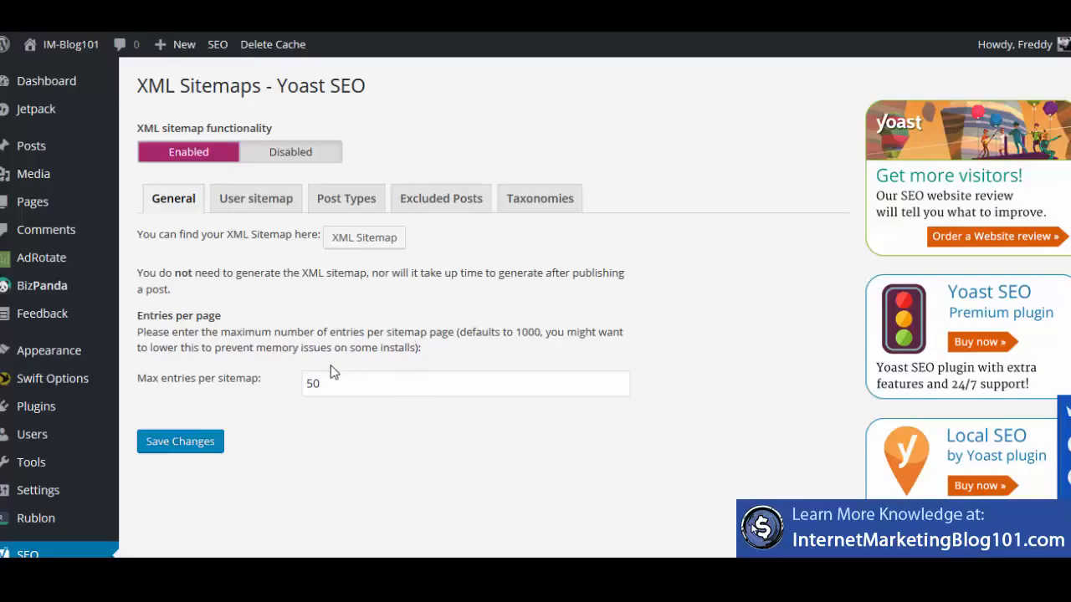
pyautogui.click(348, 301)
pyautogui.click(244, 197)
pyautogui.click(347, 197)
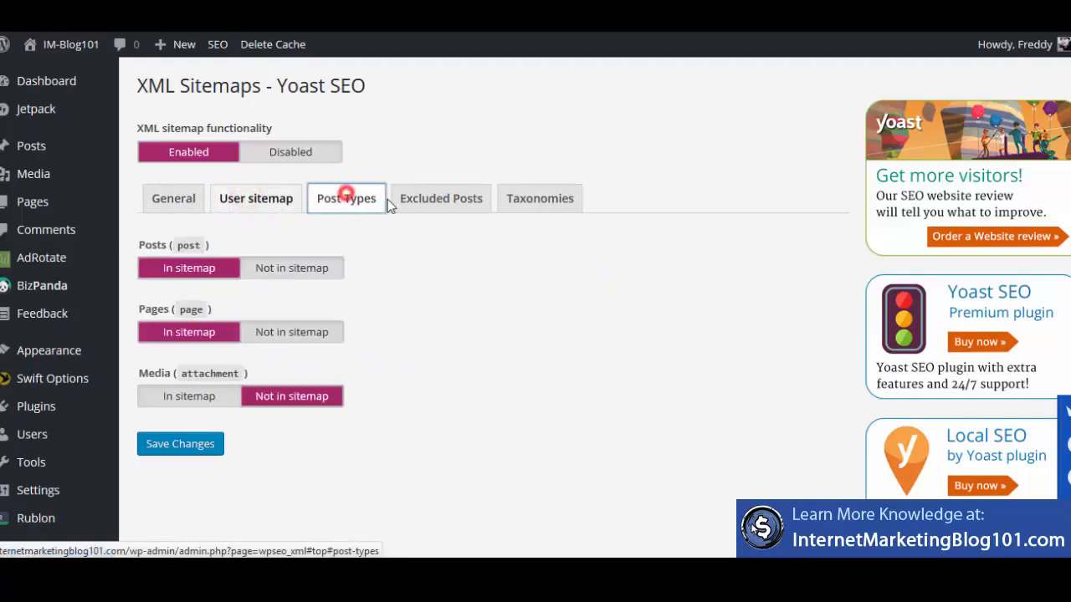
pyautogui.click(416, 194)
pyautogui.click(506, 191)
pyautogui.click(474, 189)
pyautogui.click(378, 198)
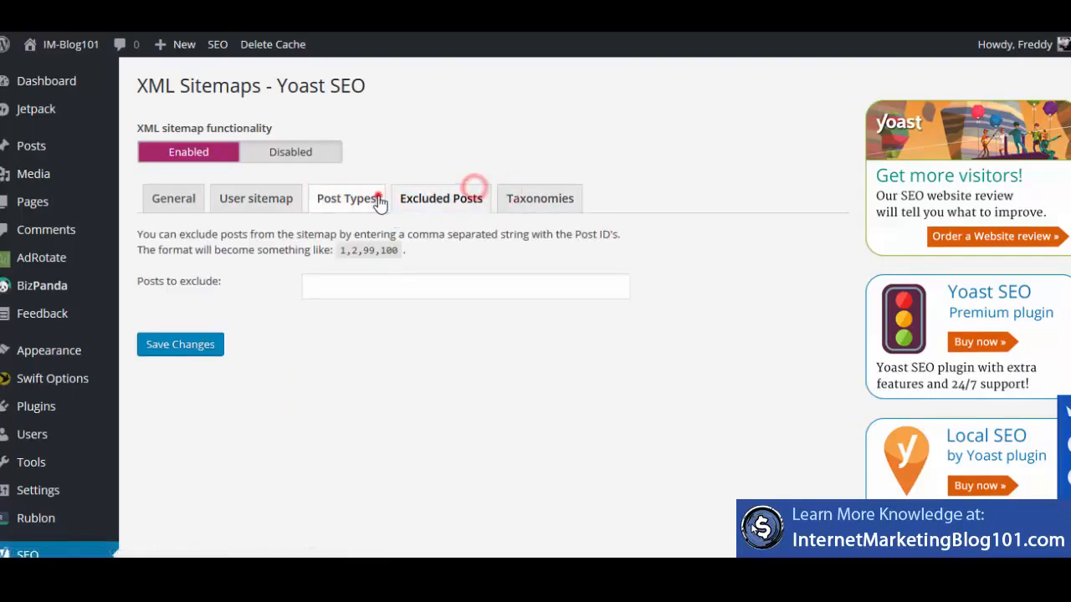
pyautogui.click(454, 205)
pyautogui.click(516, 205)
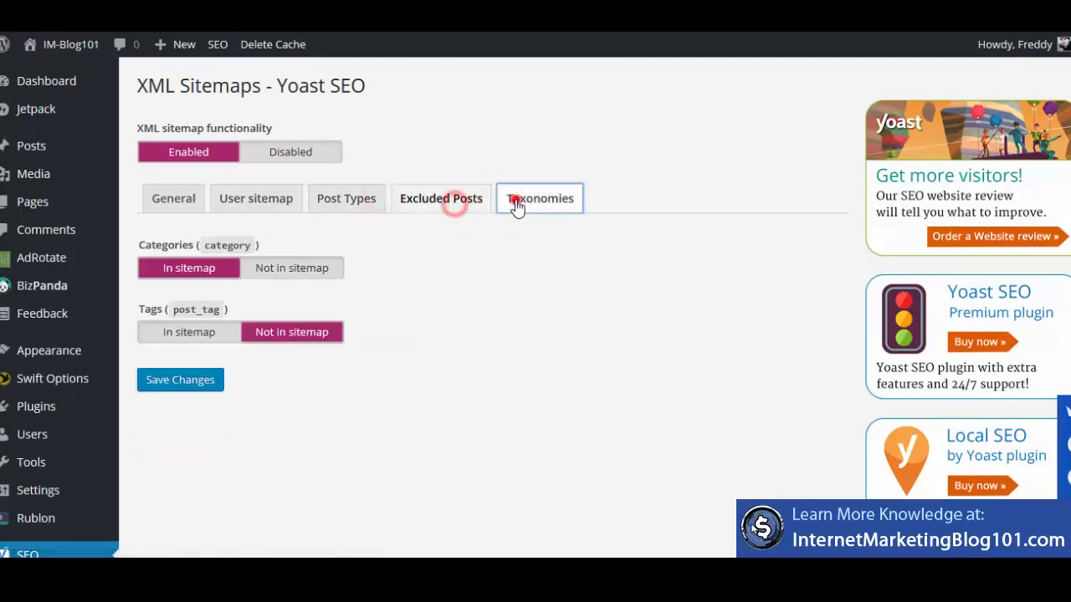
# - Revisit the post types and user sitemap settings and return to the general sitemap options
pyautogui.click(351, 205)
pyautogui.click(281, 208)
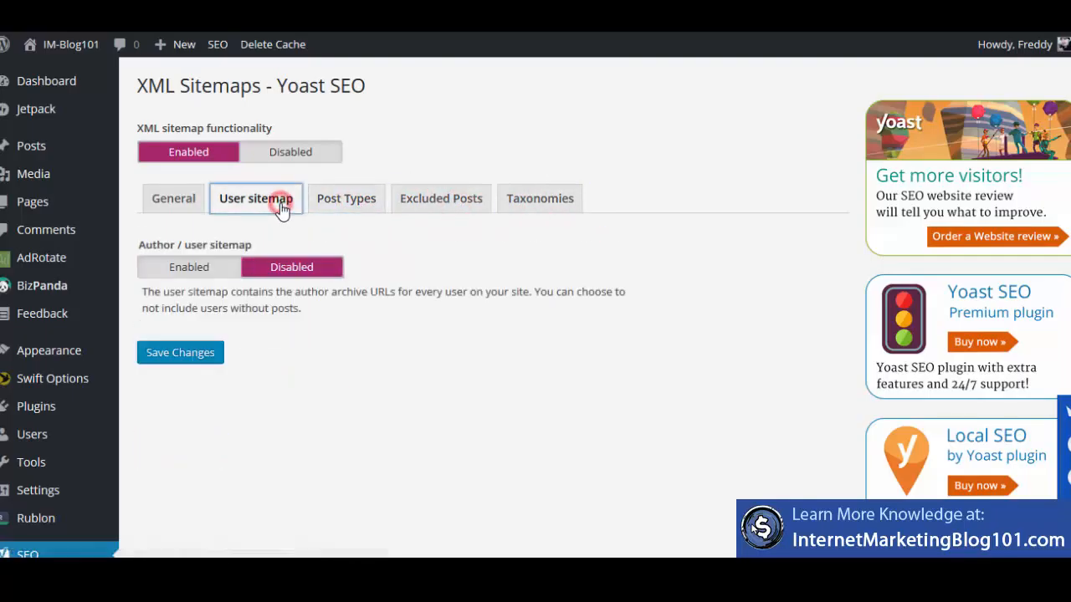
pyautogui.click(192, 203)
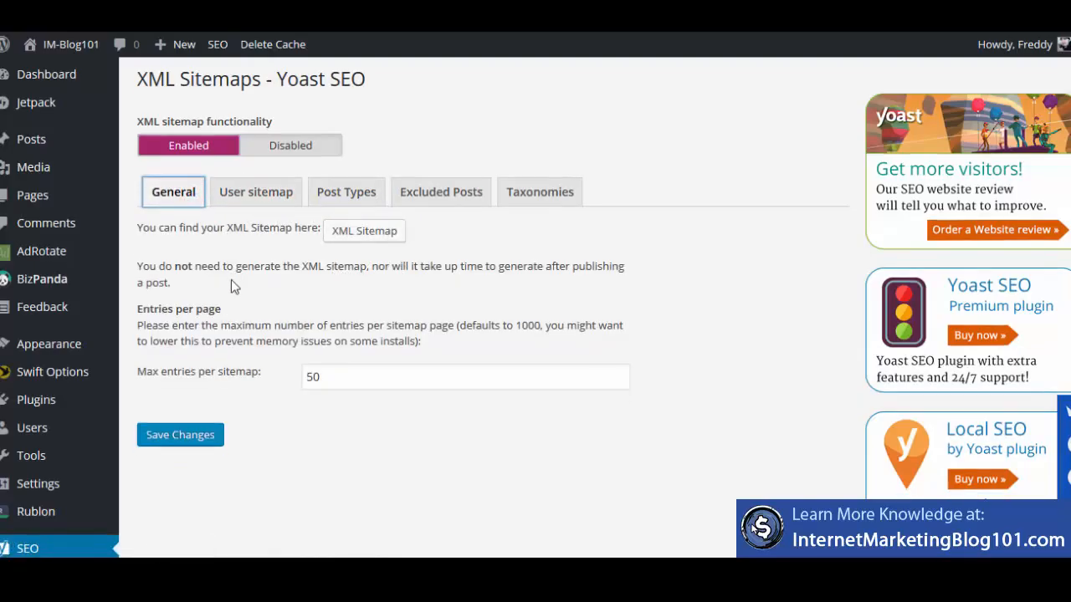
pyautogui.scroll(-2, 242, 276)
pyautogui.scroll(2, 247, 259)
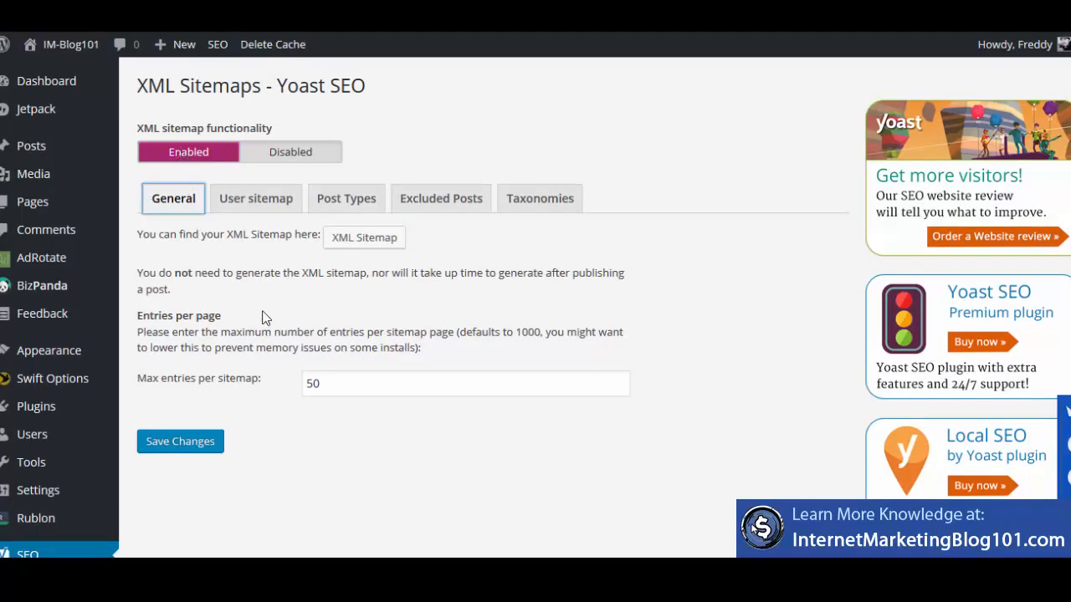
# - Open the site's XML sitemap, look through the URLs in post-sitemap1.xml and return to the sitemap index
pyautogui.click(371, 244)
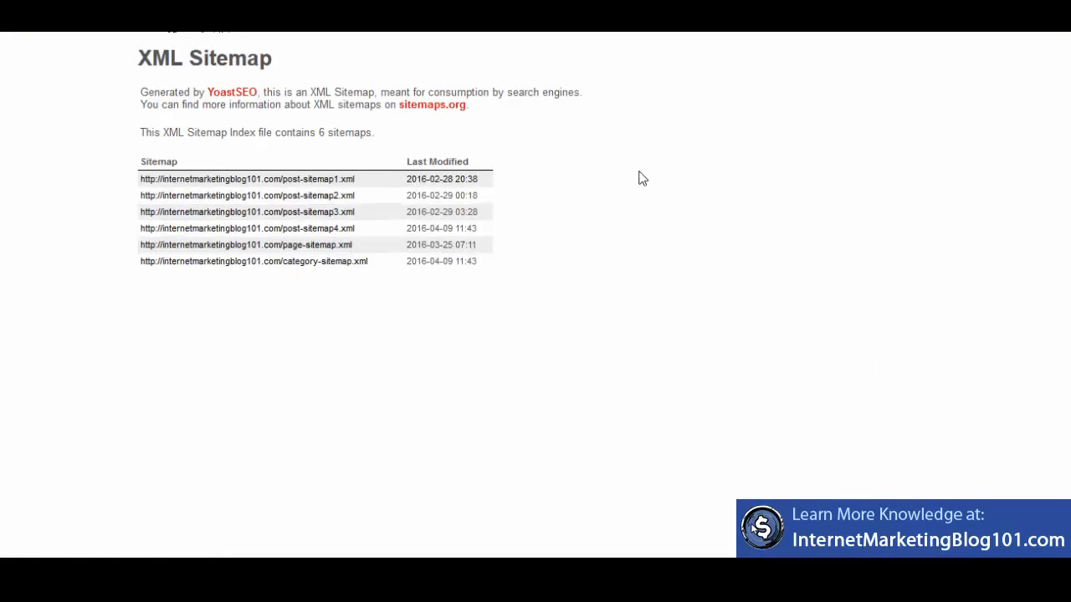
pyautogui.click(310, 177)
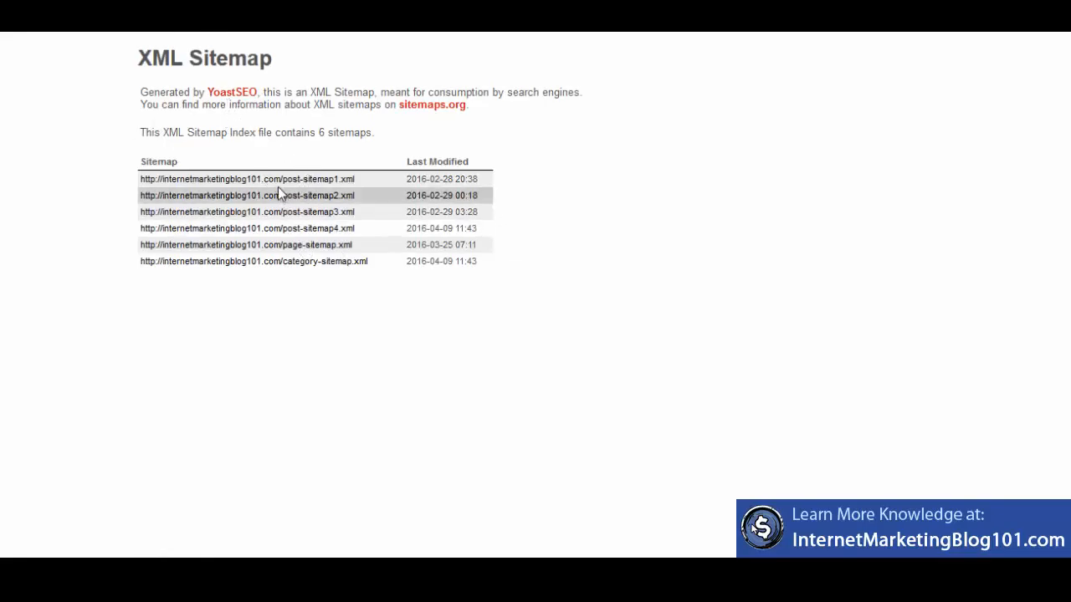
pyautogui.click(323, 179)
pyautogui.scroll(-3, 301, 266)
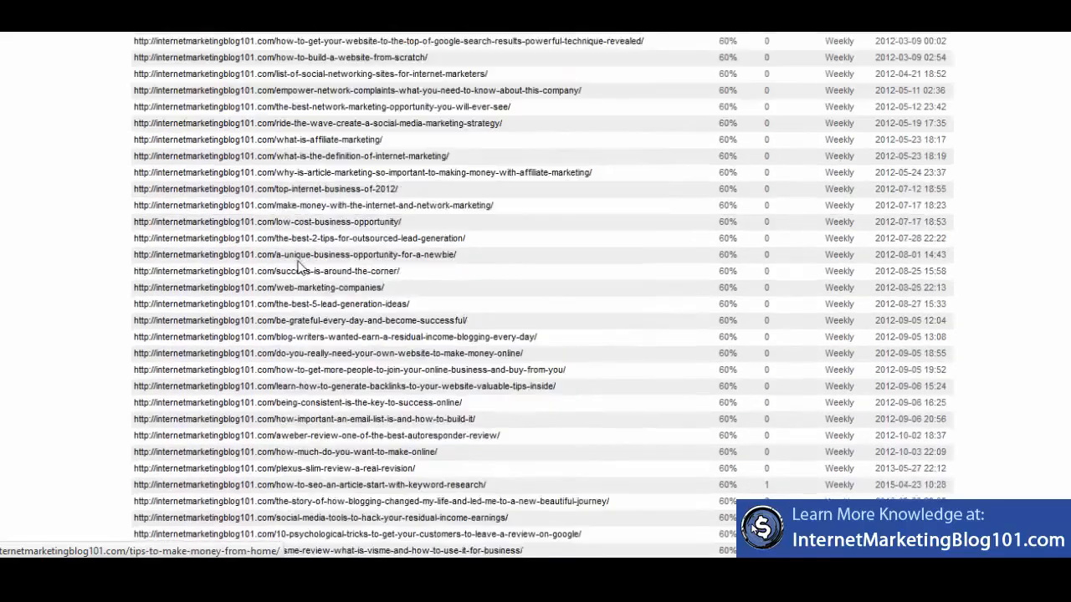
pyautogui.scroll(-3, 302, 267)
pyautogui.scroll(9, 400, 252)
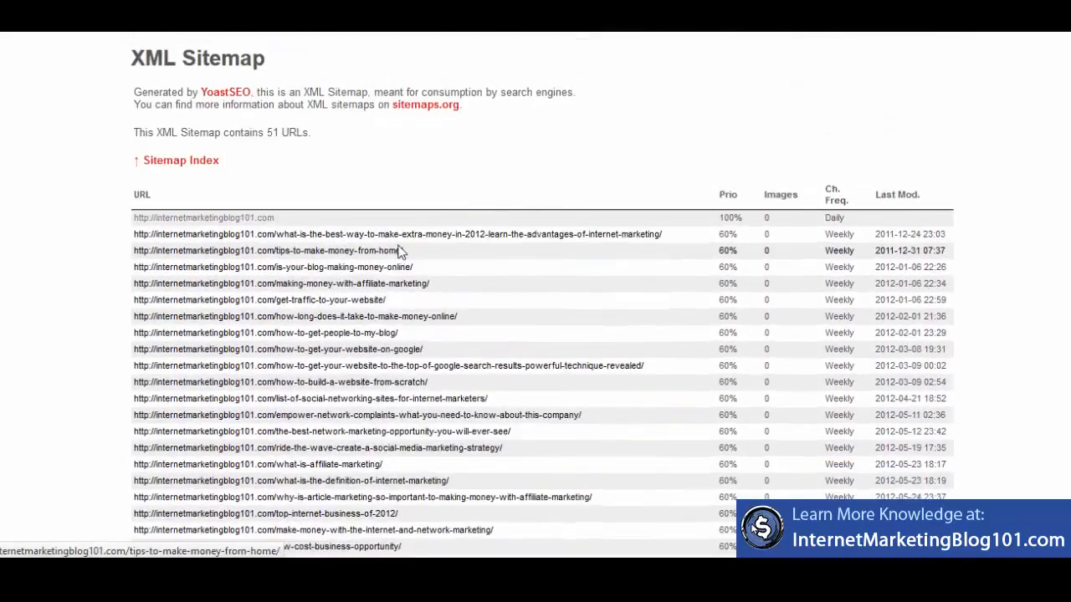
pyautogui.click(182, 160)
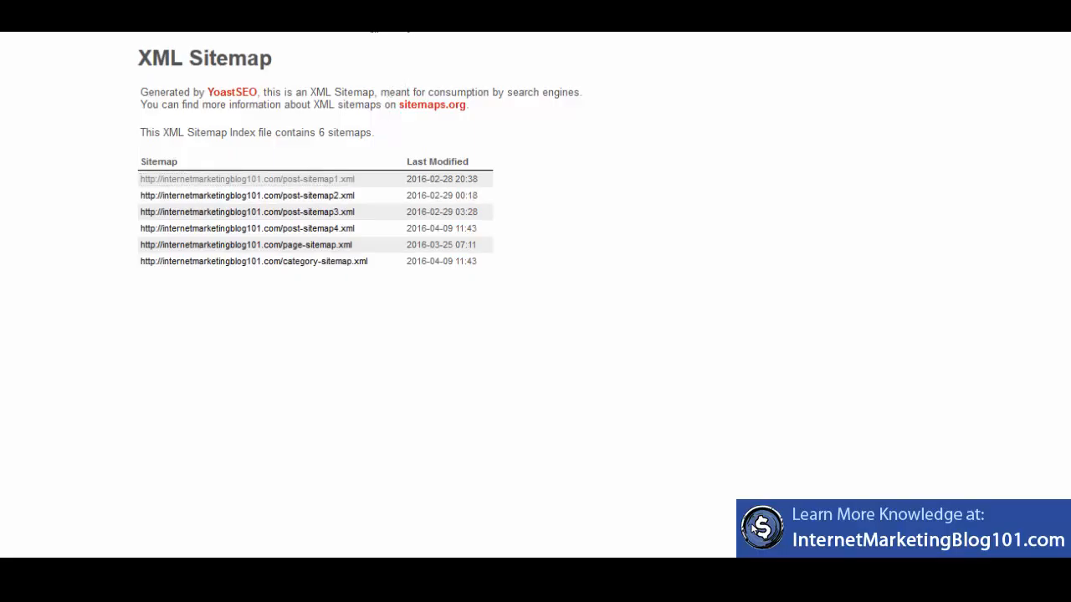
# - Copy the sitemap index address and open the form for adding a sitemap to realitychange.info in Search Console
pyautogui.rightClick(373, 31)
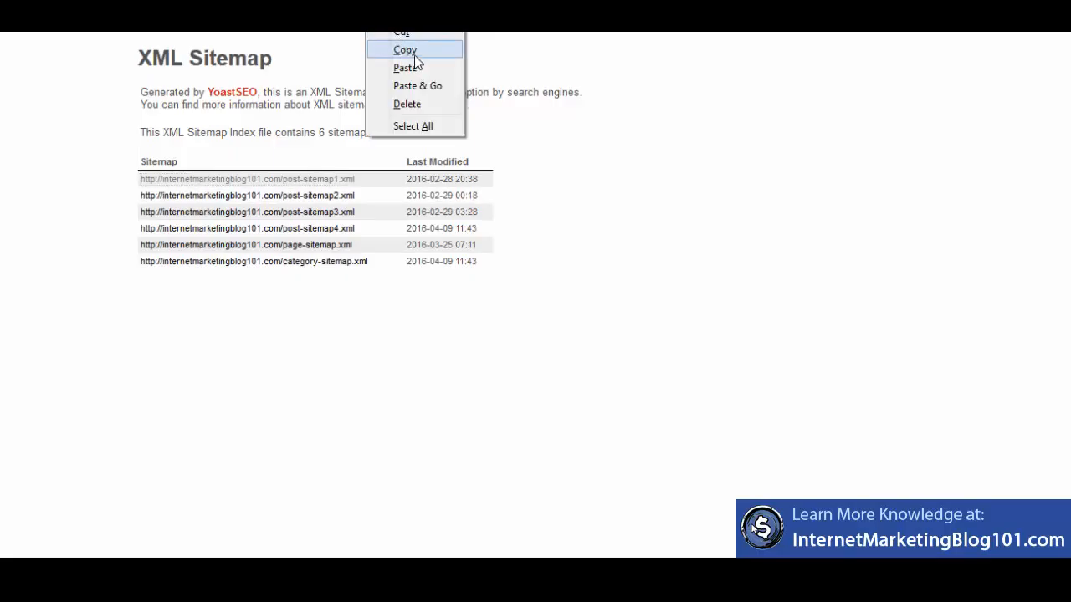
pyautogui.click(414, 56)
pyautogui.click(405, 18)
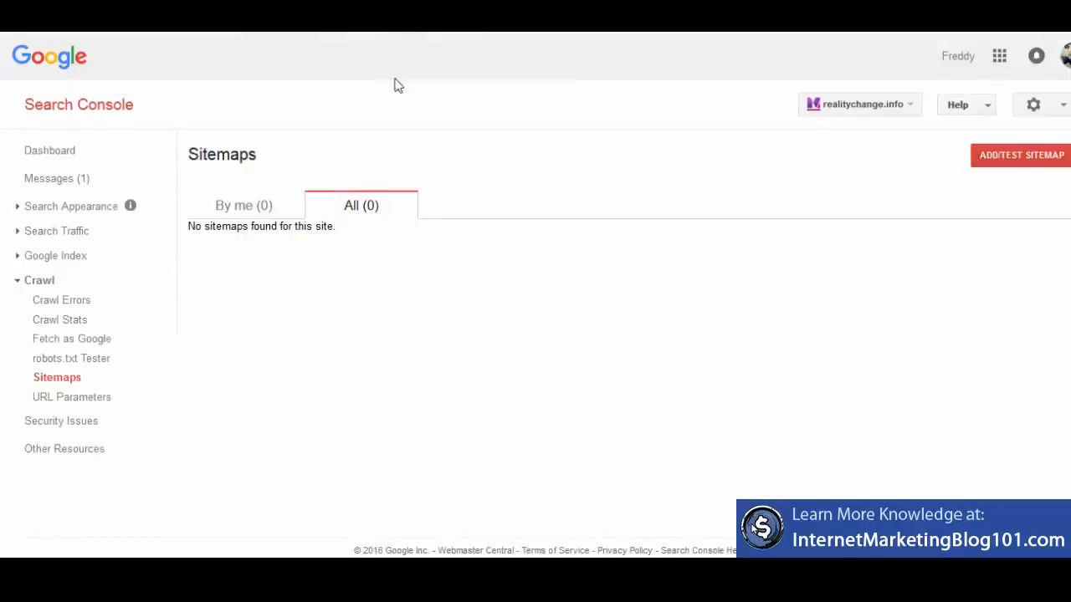
pyautogui.click(1004, 173)
pyautogui.click(930, 217)
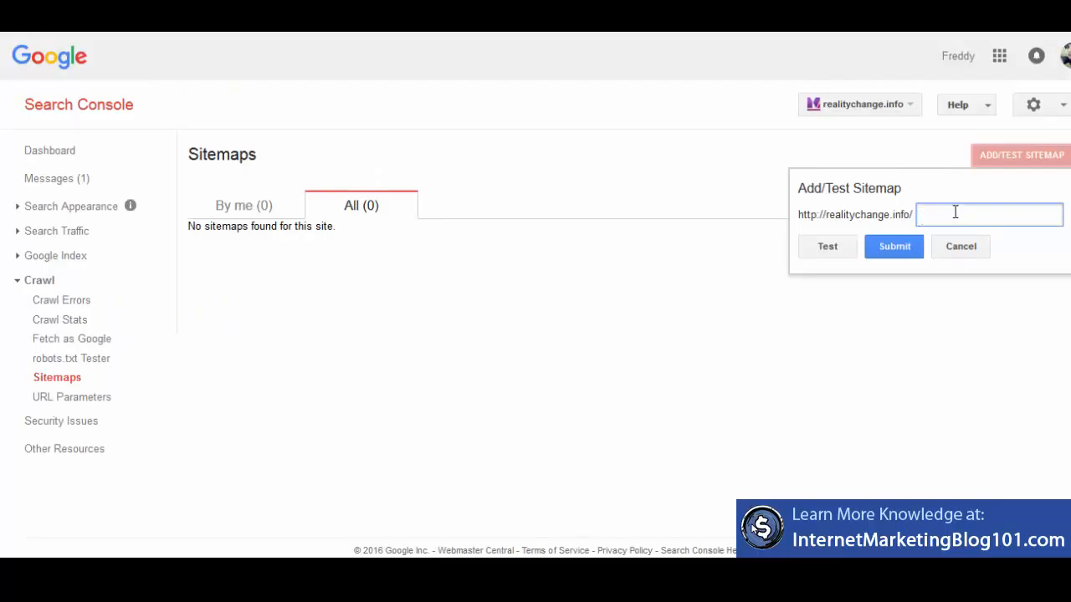
pyautogui.click(930, 215)
pyautogui.click(1003, 219)
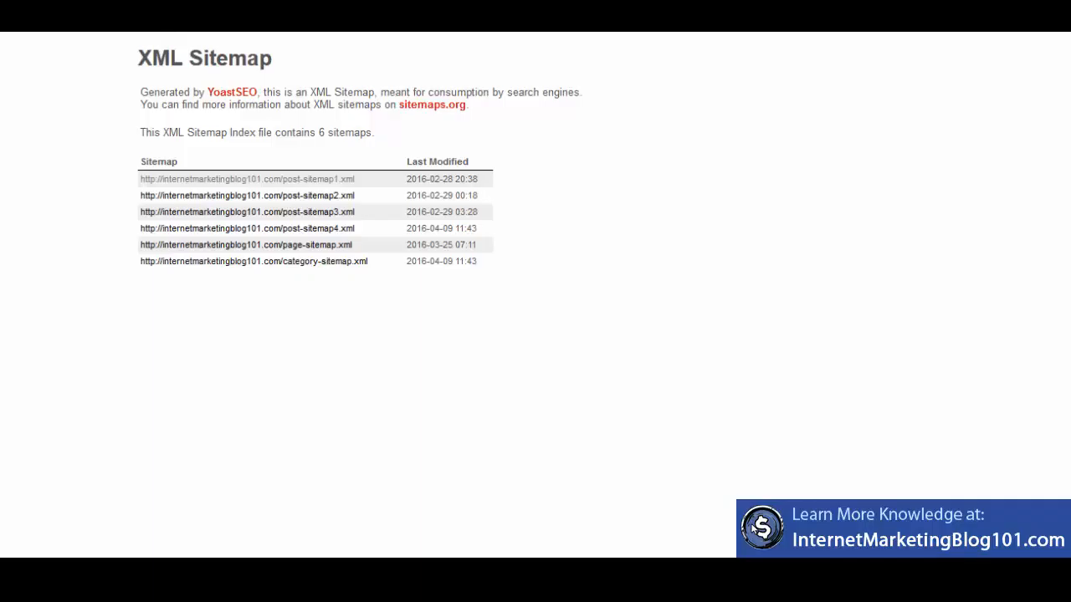
# - Copy the file name from the sitemap index address and enter sitemap_index.xml as the sitemap path for realitychange.info
pyautogui.rightClick(269, 2)
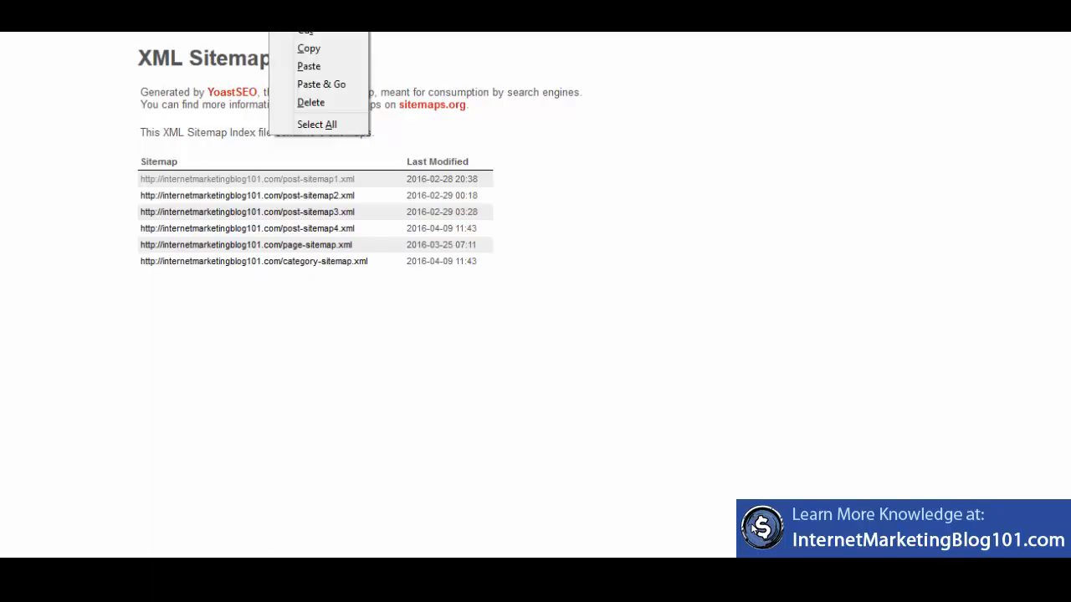
pyautogui.click(307, 48)
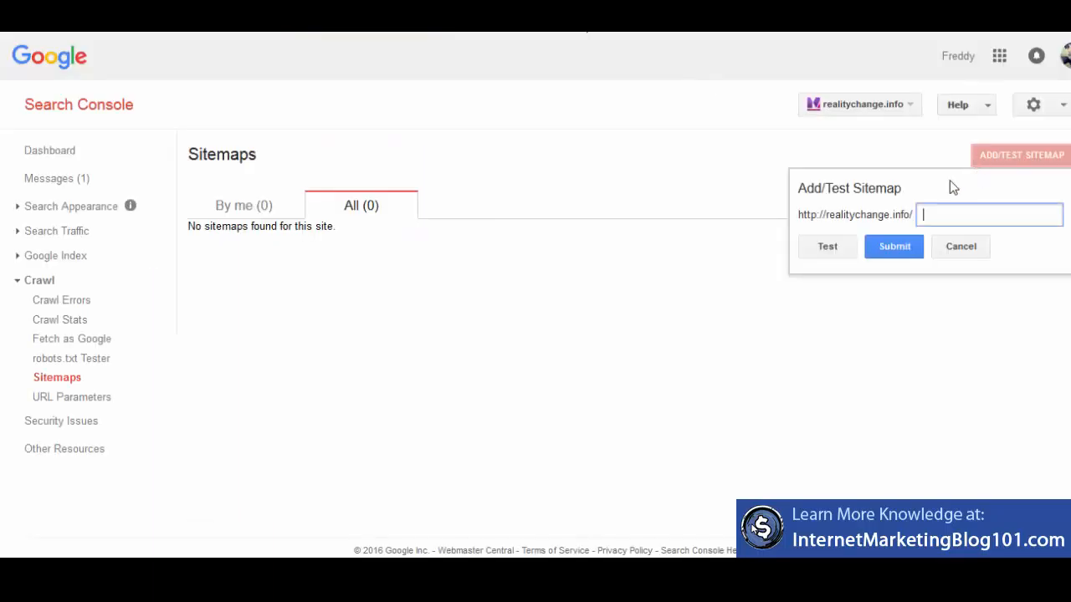
pyautogui.rightClick(953, 213)
pyautogui.click(1012, 282)
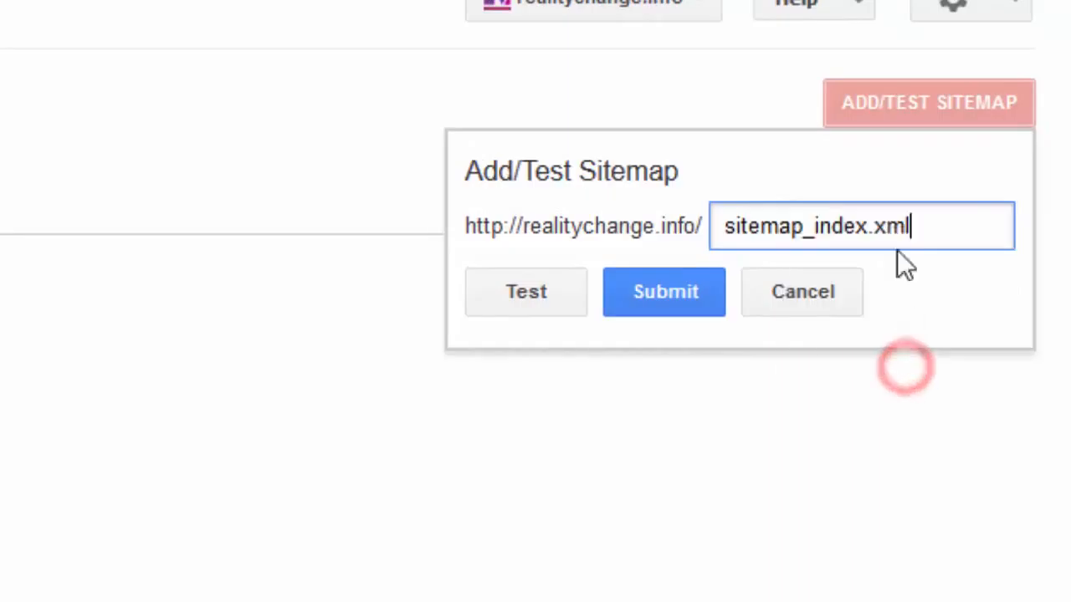
# - Examine how the site's domain and the sitemap file name combine in the Add/Test Sitemap form
pyautogui.moveTo(945, 226); pyautogui.dragTo(700, 209)
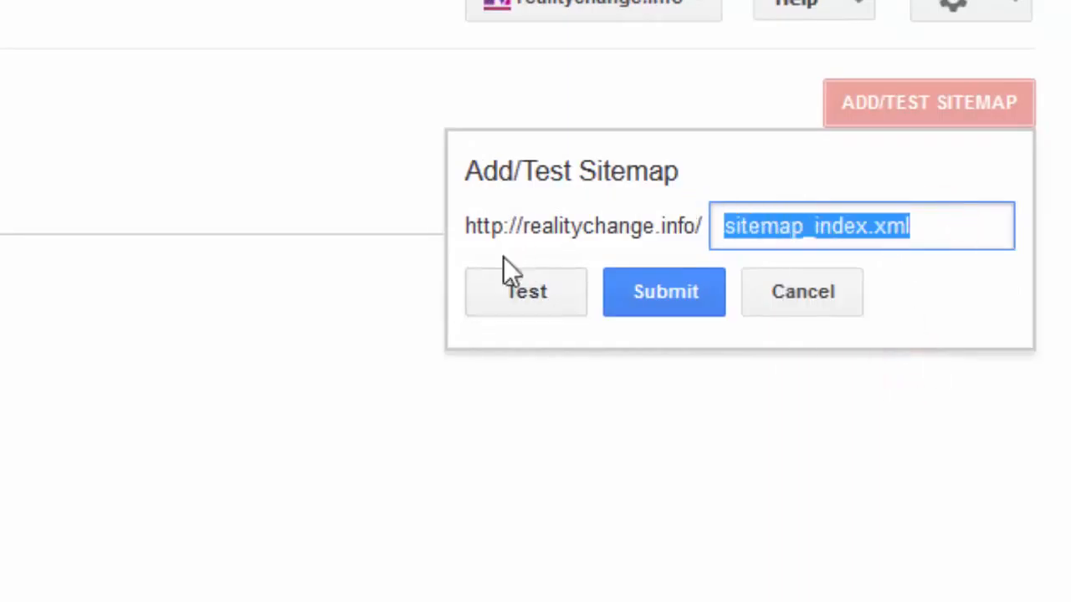
pyautogui.moveTo(470, 228); pyautogui.dragTo(875, 229)
pyautogui.click(953, 216)
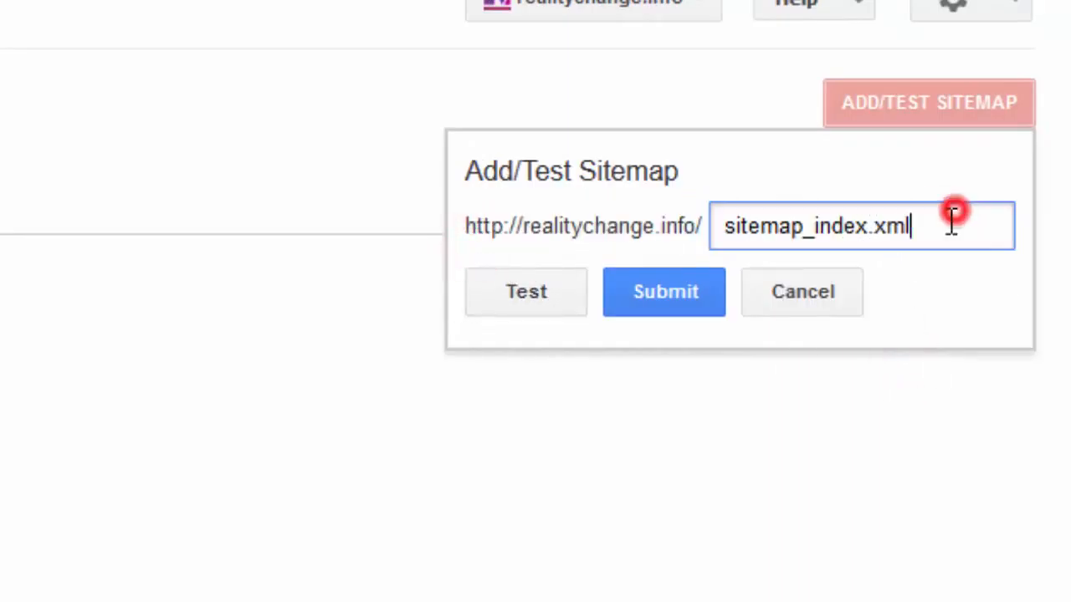
pyautogui.moveTo(952, 219); pyautogui.dragTo(720, 232)
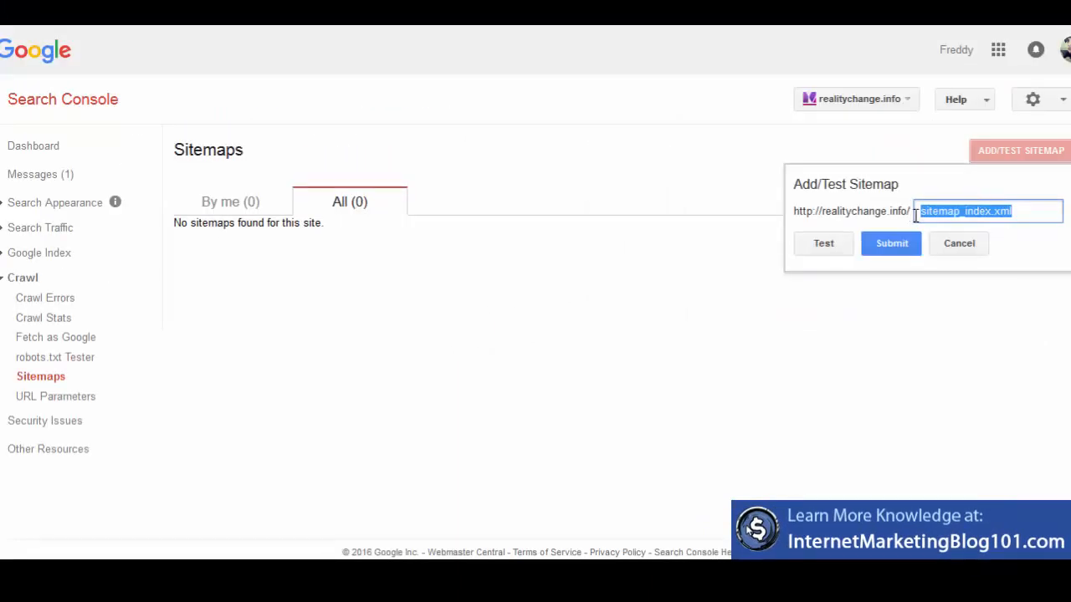
pyautogui.moveTo(1012, 211); pyautogui.dragTo(881, 225)
pyautogui.click(895, 250)
pyautogui.click(476, 151)
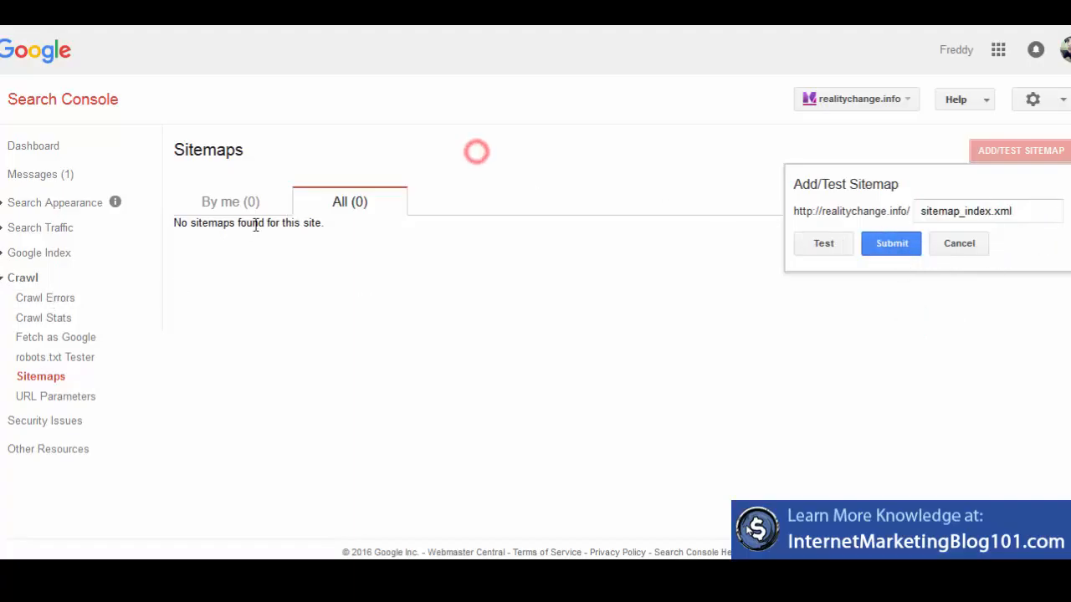
pyautogui.click(308, 322)
# - Collapse the Crawl section and read the setup tips in the message about improving the search presence of realitychange.info
pyautogui.click(7, 281)
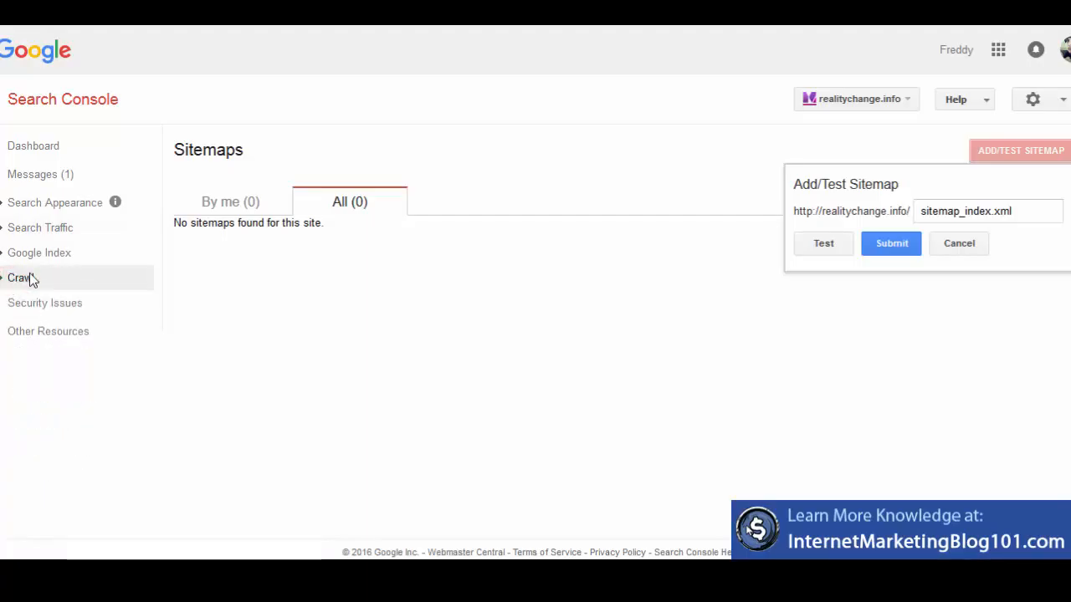
pyautogui.click(499, 354)
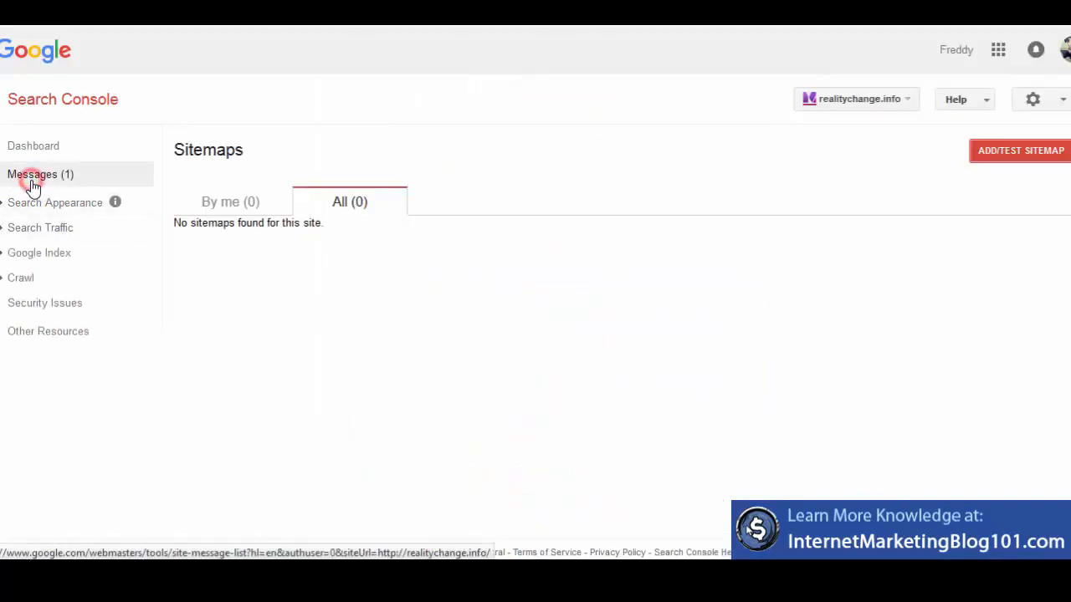
pyautogui.click(46, 183)
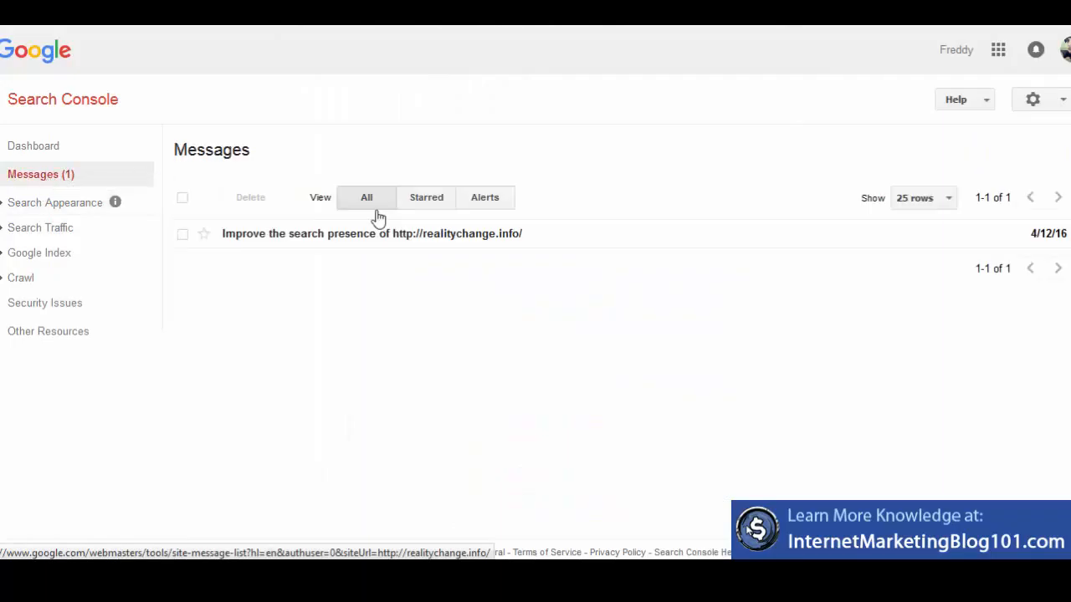
pyautogui.click(378, 238)
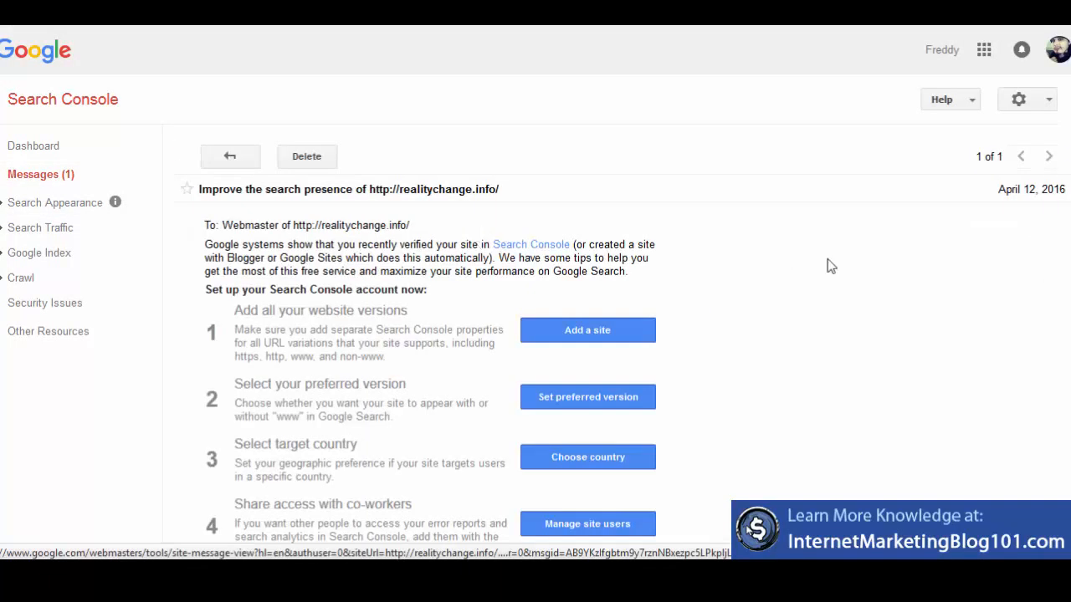
pyautogui.scroll(-5, 827, 262)
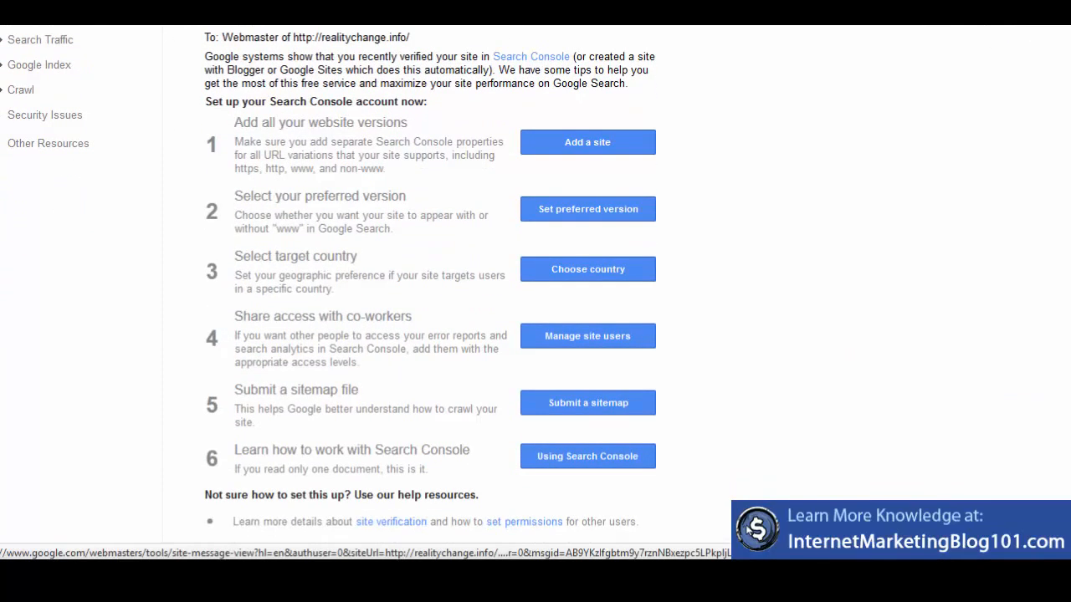
pyautogui.scroll(-1, 535, 289)
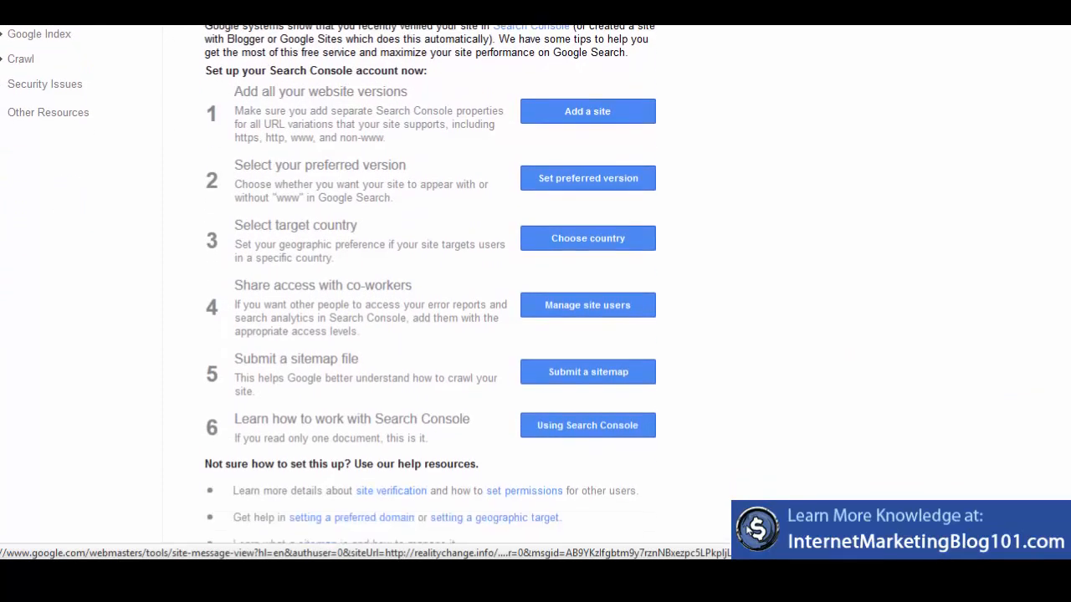
pyautogui.scroll(4, 535, 288)
pyautogui.scroll(-2, 536, 289)
pyautogui.scroll(2, 535, 288)
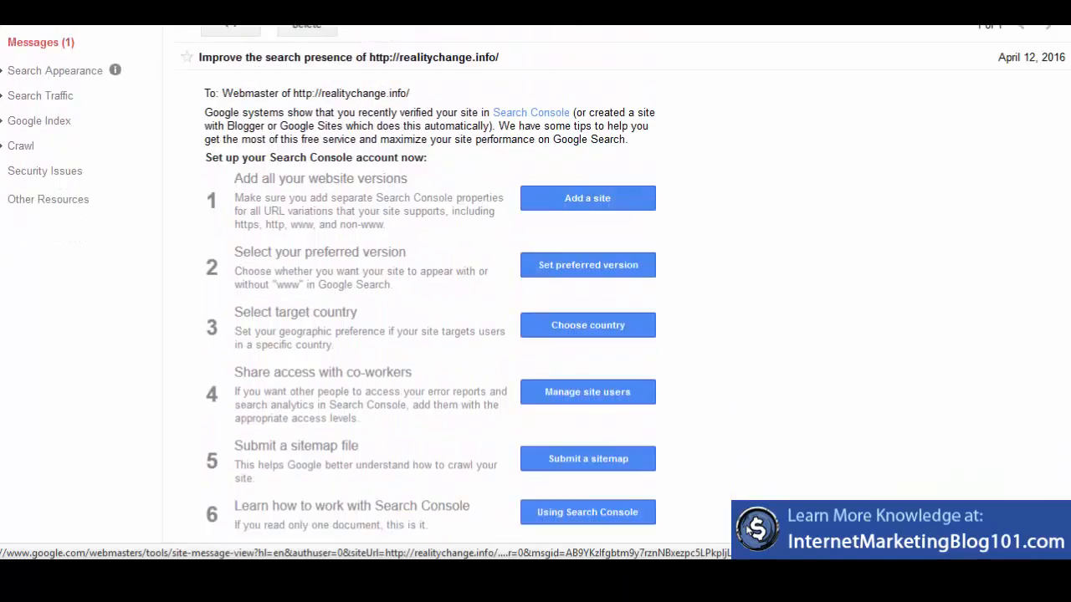
pyautogui.scroll(-1, 535, 289)
pyautogui.scroll(-2, 535, 288)
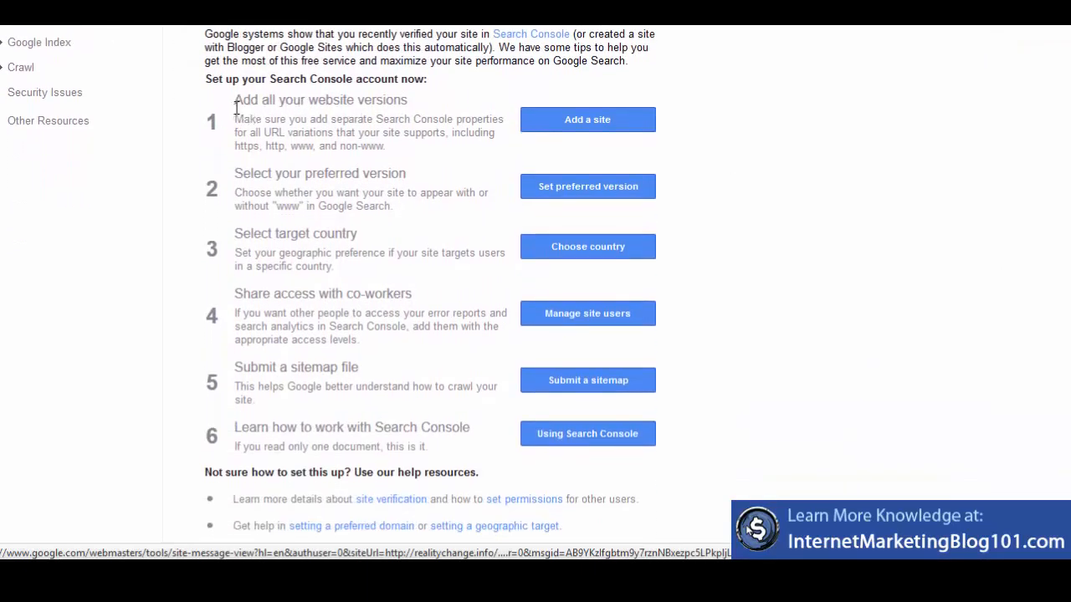
# - Examine the tip on adding all website versions and the site address in the message's subject
pyautogui.moveTo(235, 119); pyautogui.dragTo(358, 132)
pyautogui.click(374, 132)
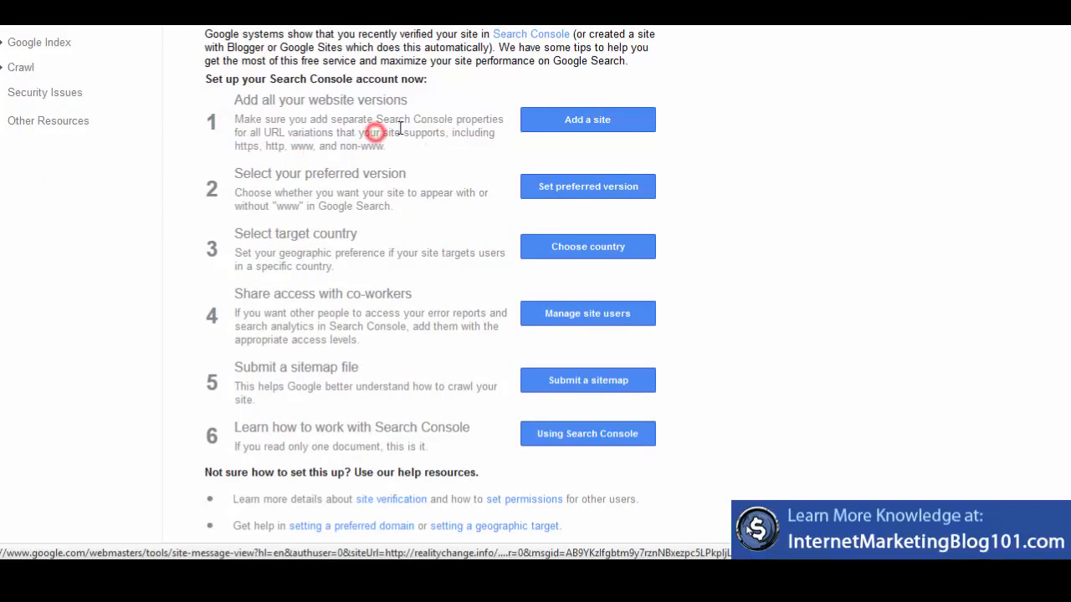
pyautogui.scroll(5, 389, 105)
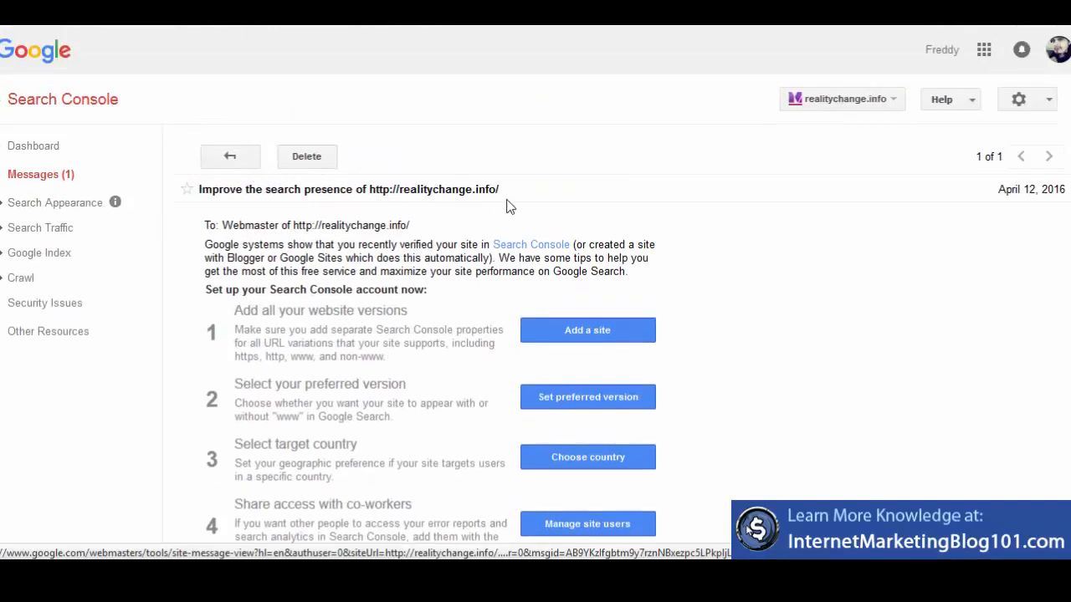
pyautogui.moveTo(501, 189); pyautogui.dragTo(378, 194)
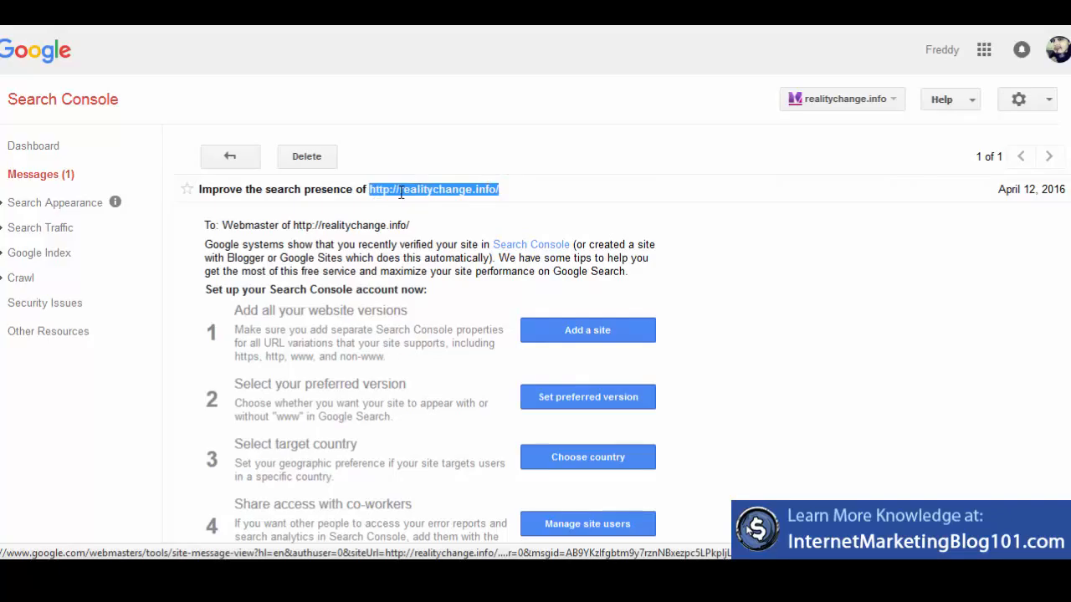
pyautogui.click(518, 187)
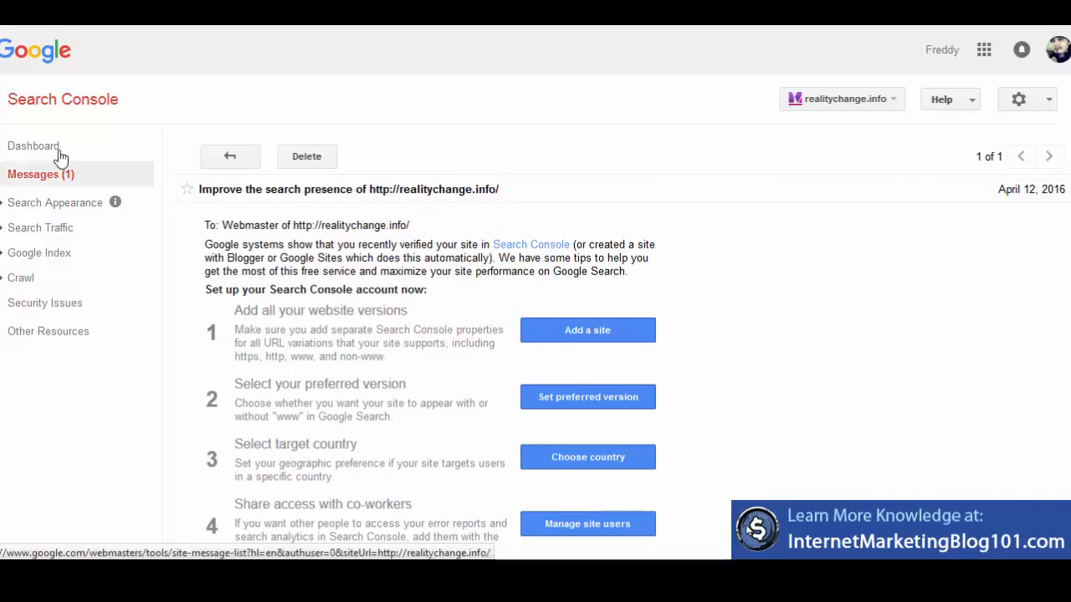
# - Open the Add a property form from the tip on adding all website versions and cancel without entering a URL
pyautogui.scroll(-2, 610, 275)
pyautogui.scroll(1, 604, 226)
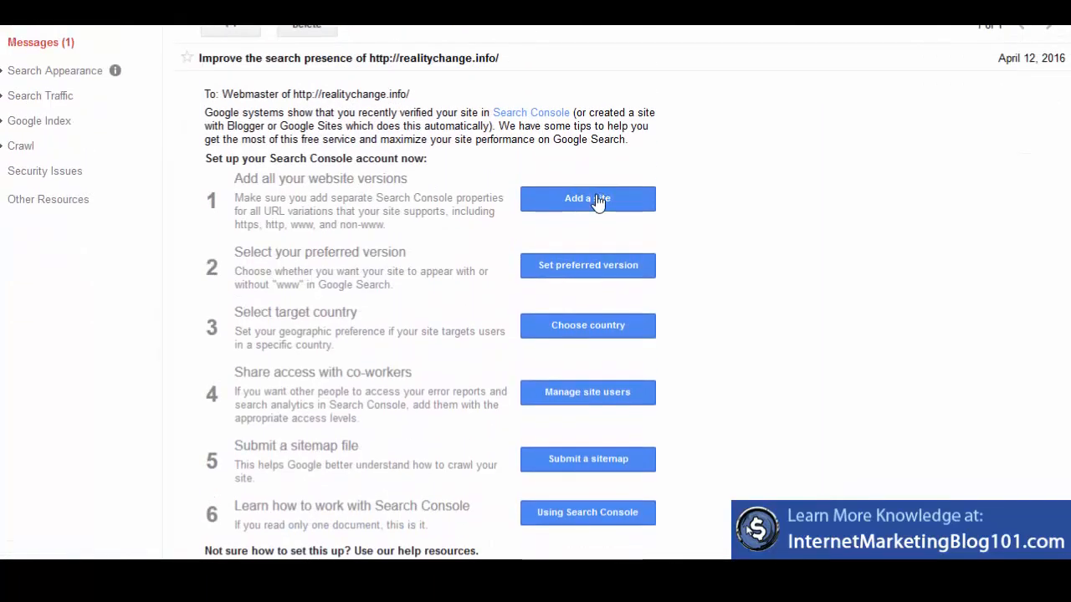
pyautogui.click(622, 205)
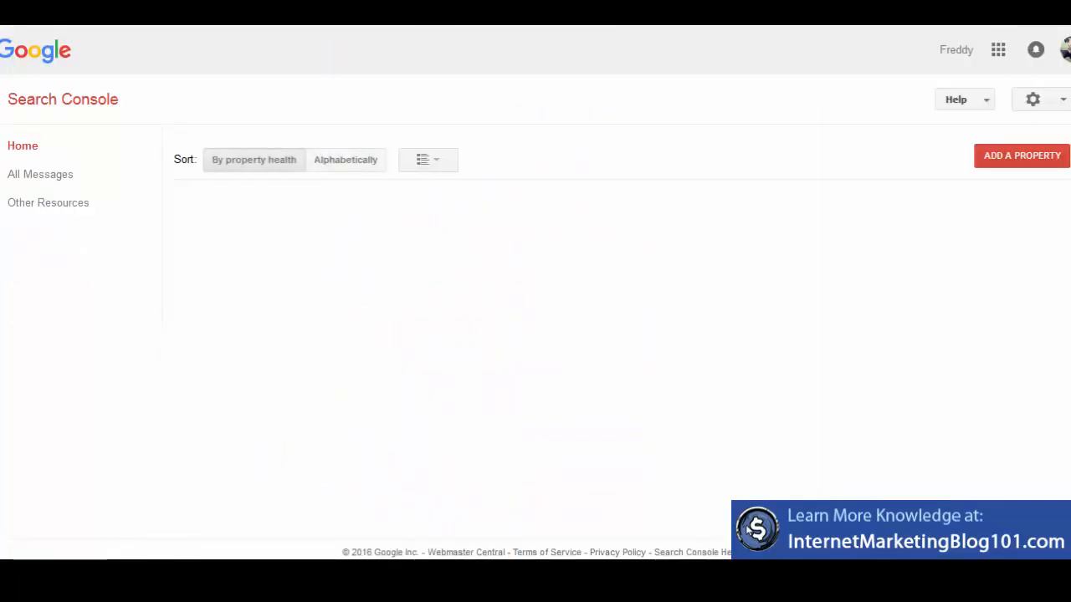
pyautogui.click(1034, 159)
pyautogui.rightClick(466, 309)
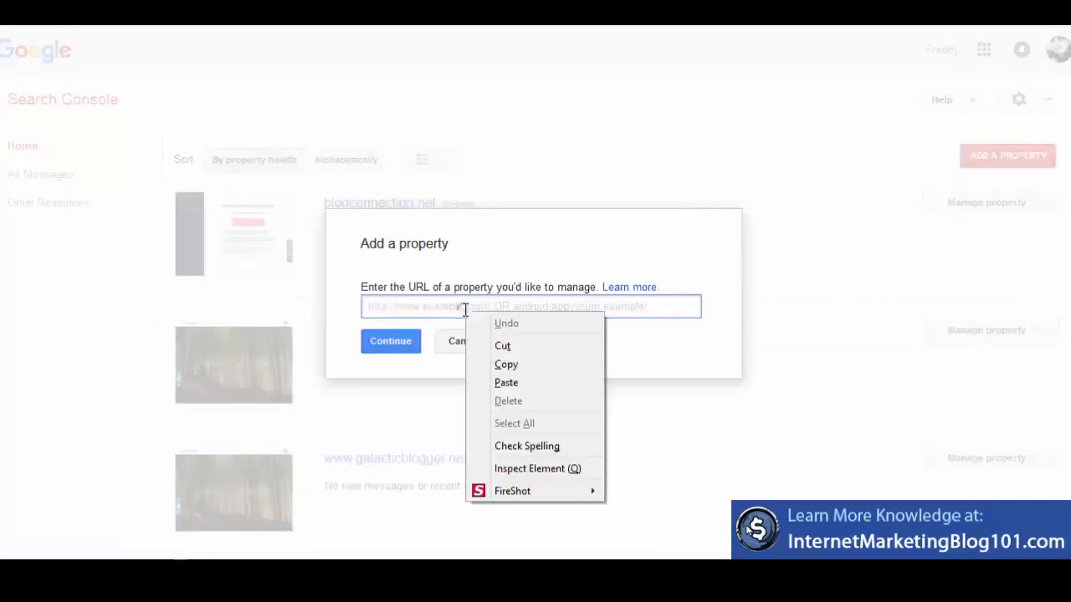
pyautogui.click(411, 313)
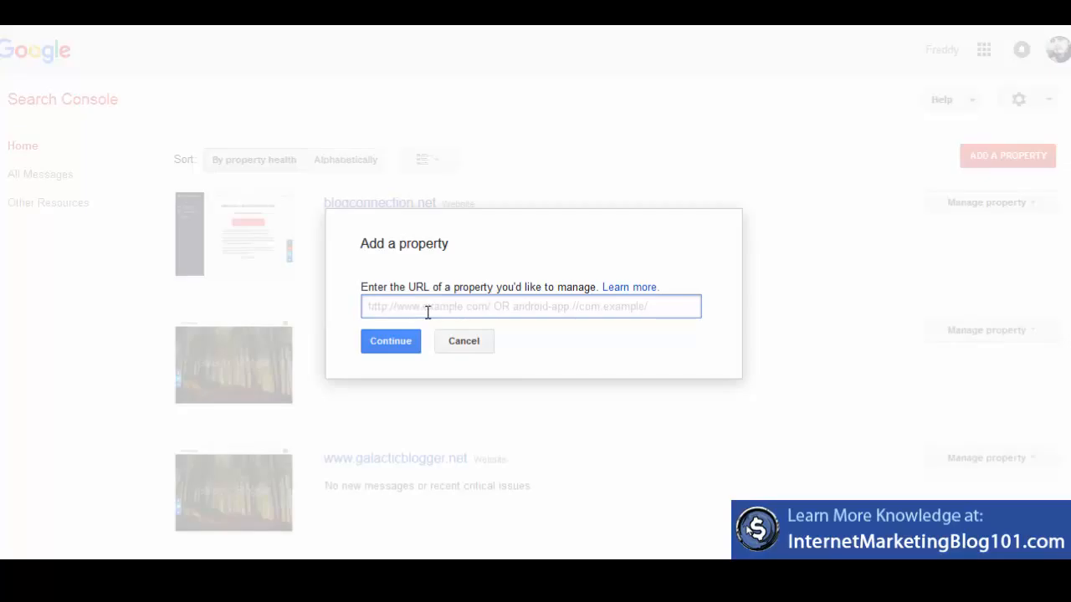
pyautogui.click(464, 340)
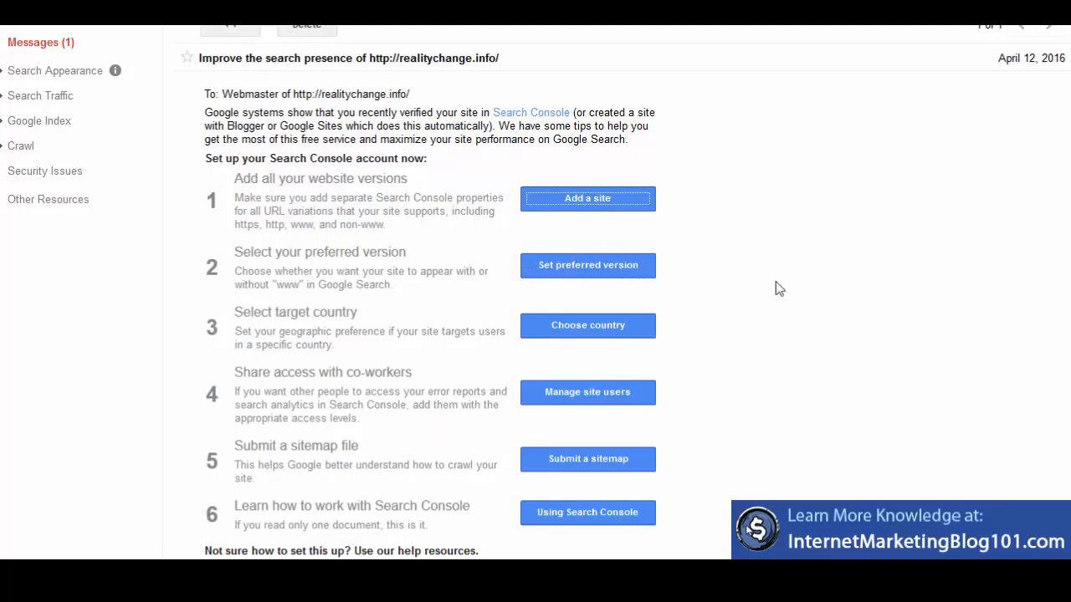
# - Open the preferred version settings from the second tip and compare the www and non-www preferred domain options
pyautogui.scroll(-3, 776, 289)
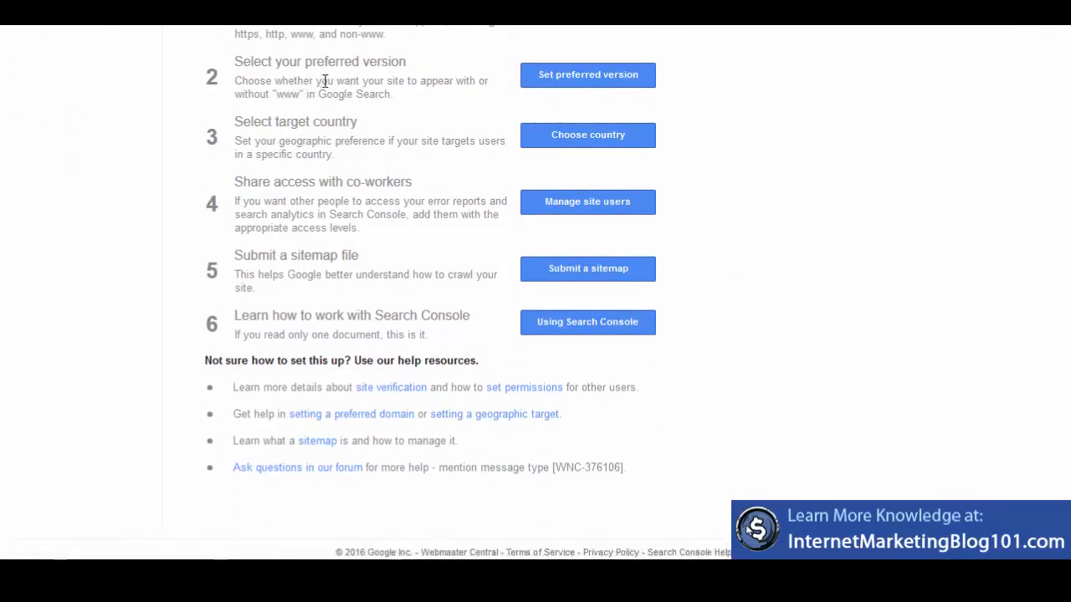
pyautogui.click(578, 81)
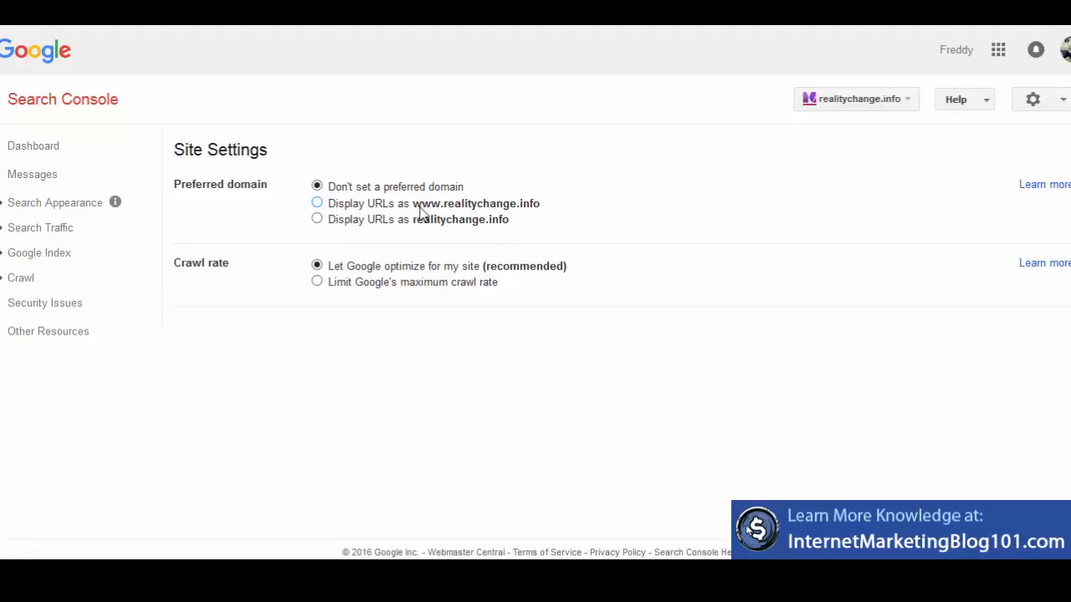
pyautogui.moveTo(542, 208); pyautogui.dragTo(413, 213)
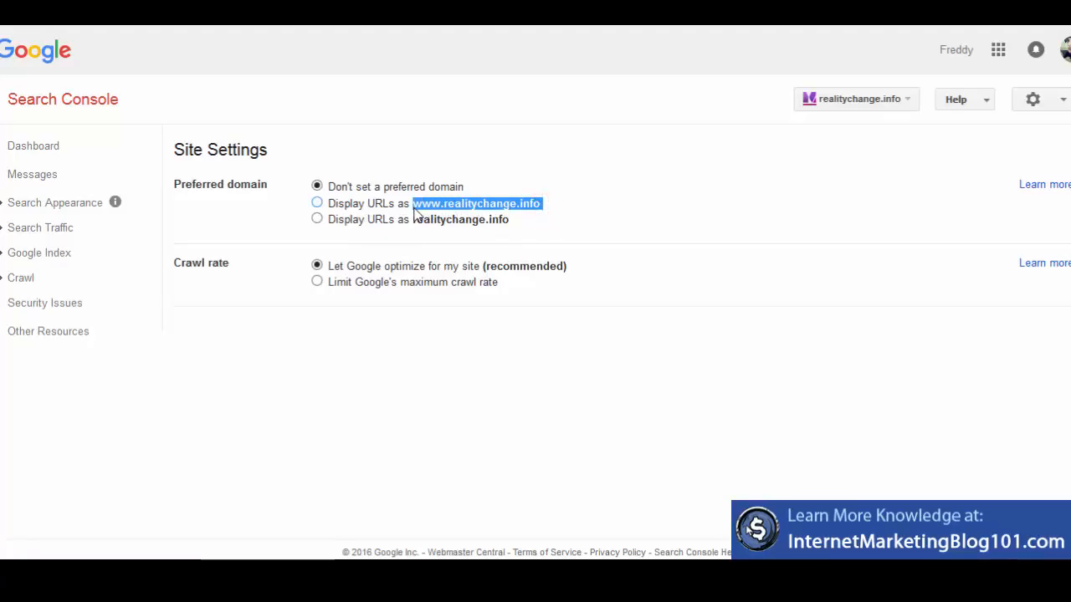
pyautogui.moveTo(414, 211); pyautogui.dragTo(494, 210)
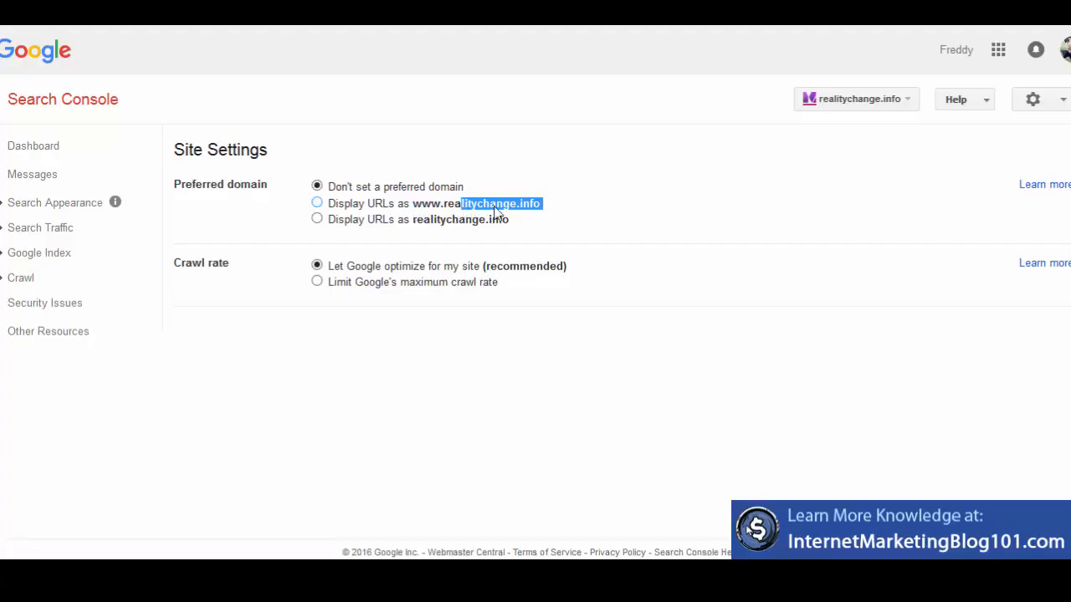
pyautogui.click(585, 210)
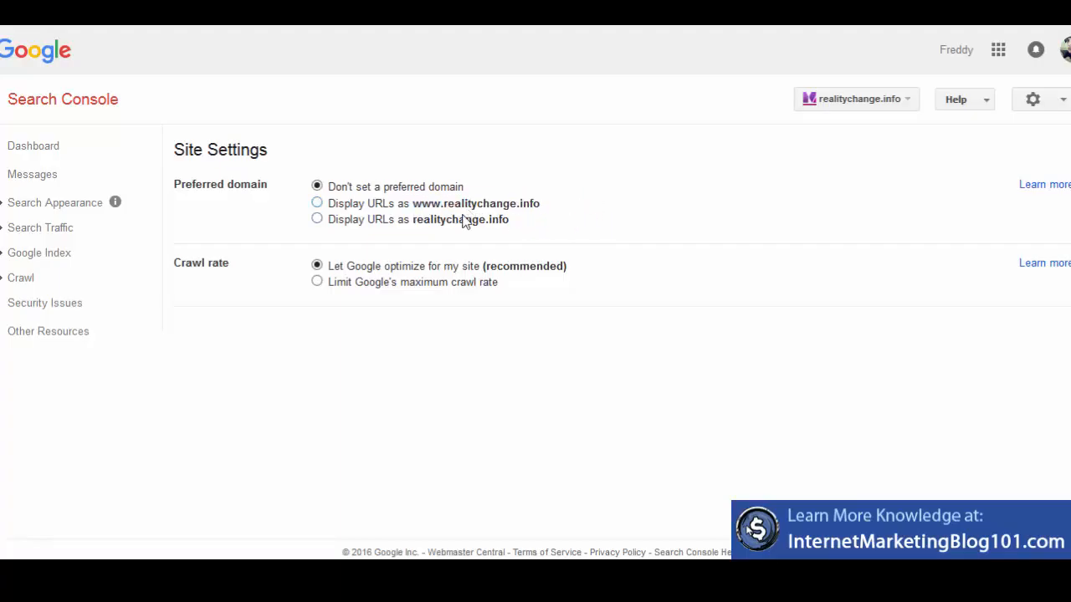
# - Choose to display URLs as realitychange.info for the preferred domain, without saving the setting
pyautogui.click(521, 224)
pyautogui.click(317, 219)
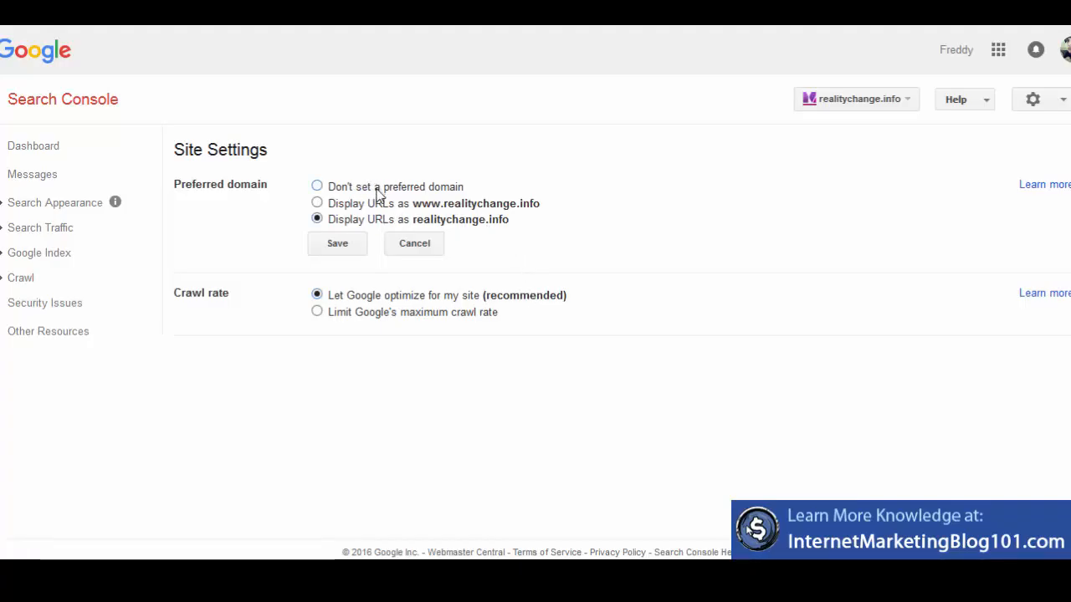
pyautogui.click(449, 204)
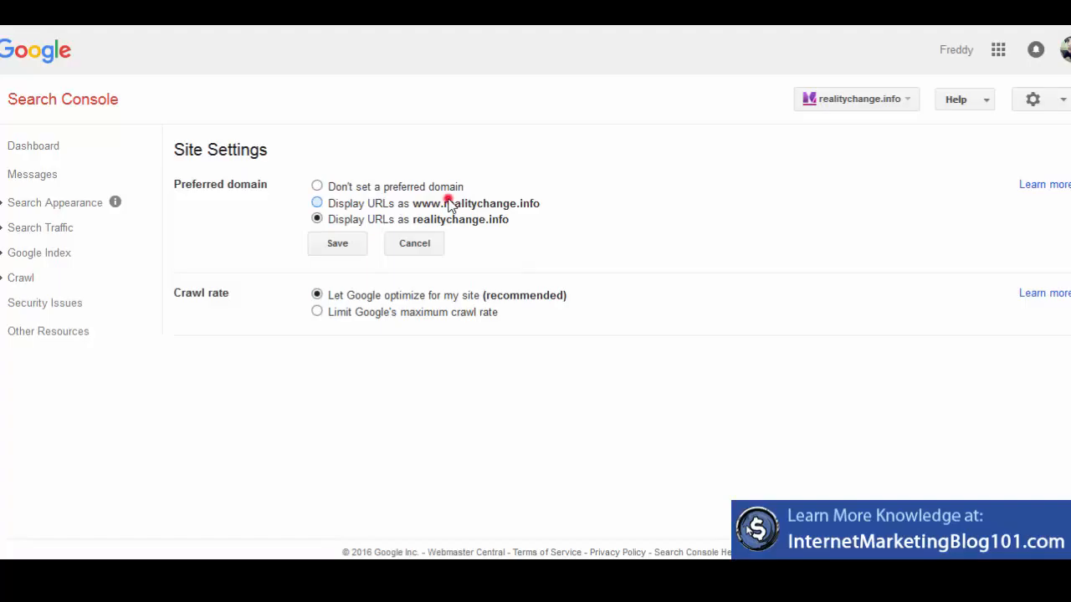
pyautogui.click(317, 219)
pyautogui.moveTo(484, 228); pyautogui.dragTo(430, 224)
pyautogui.click(518, 224)
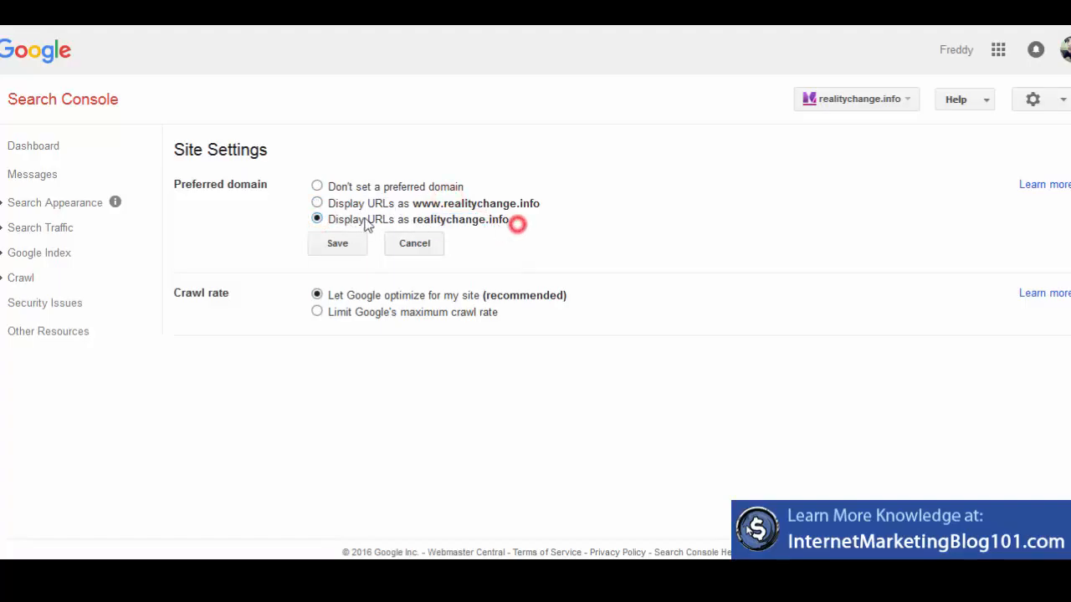
# - Reopen the message on improving the search presence of realitychange.info and review its remaining setup tips and help resources
pyautogui.click(30, 174)
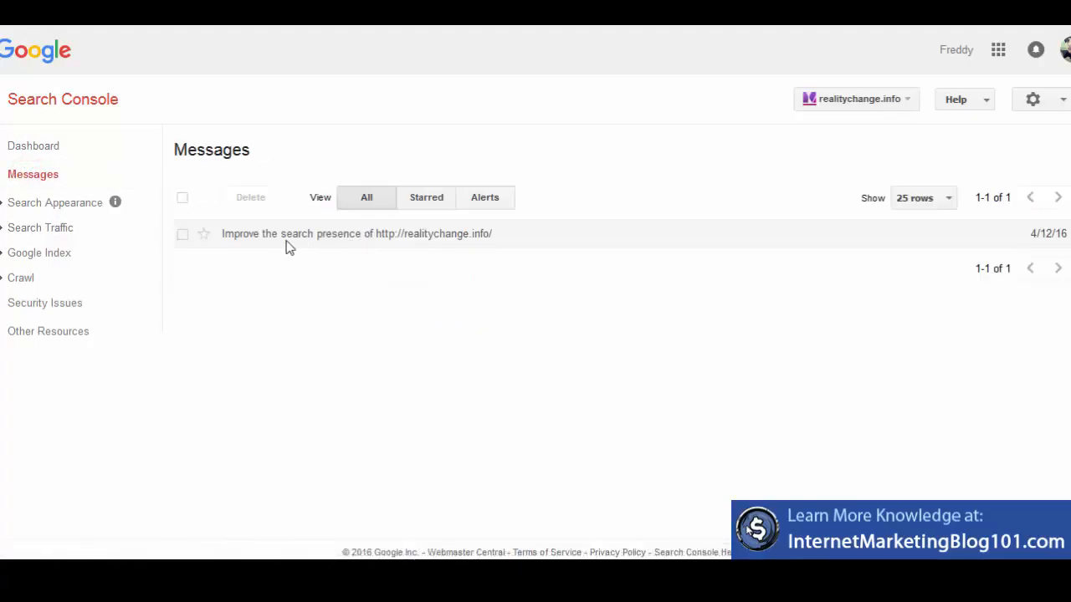
pyautogui.click(292, 234)
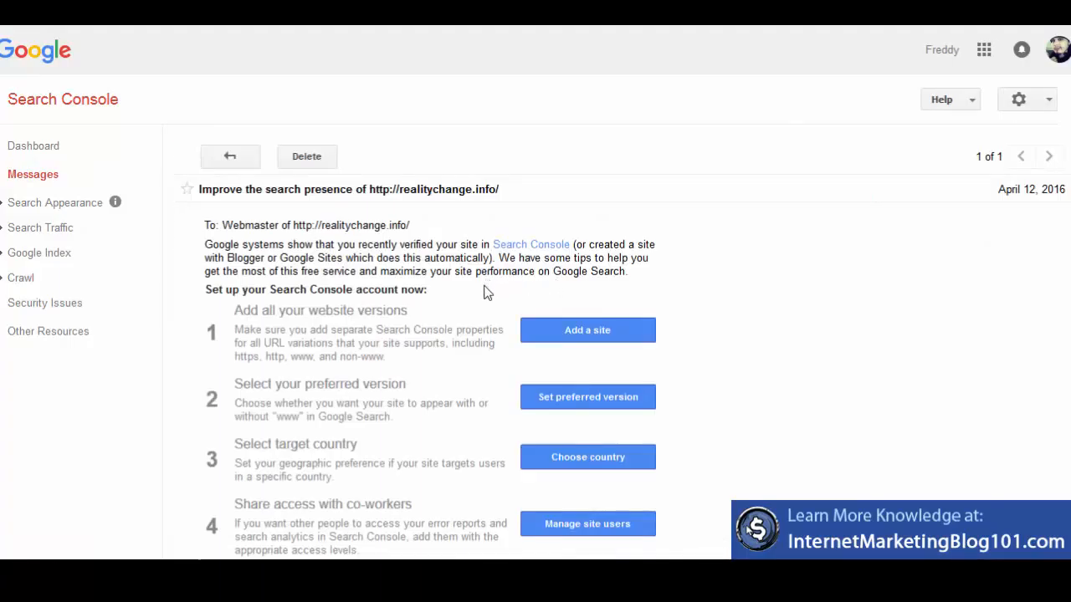
pyautogui.scroll(-4, 488, 292)
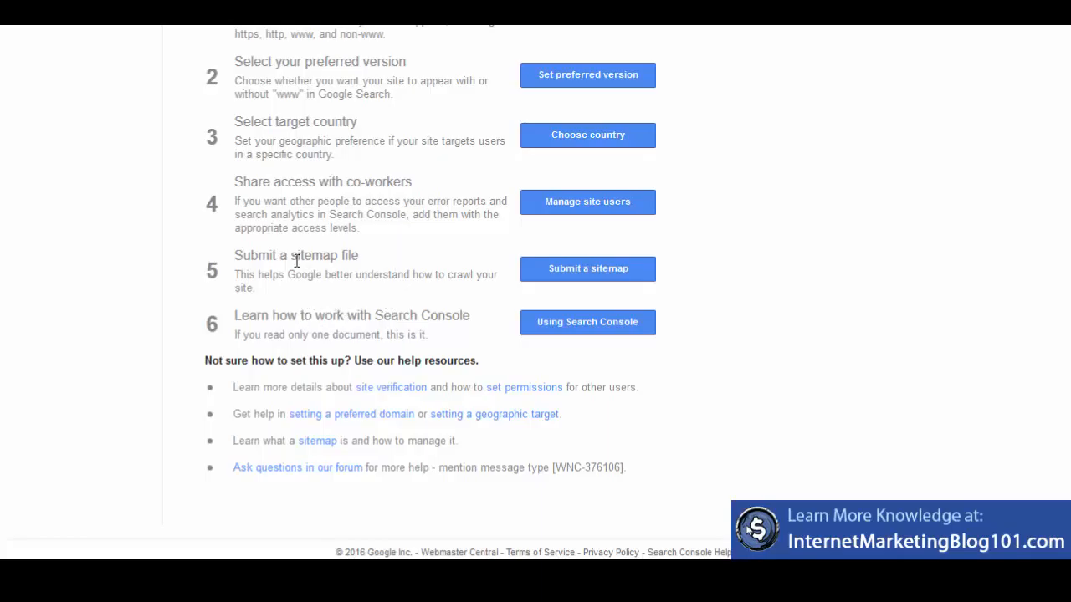
pyautogui.scroll(3, 368, 293)
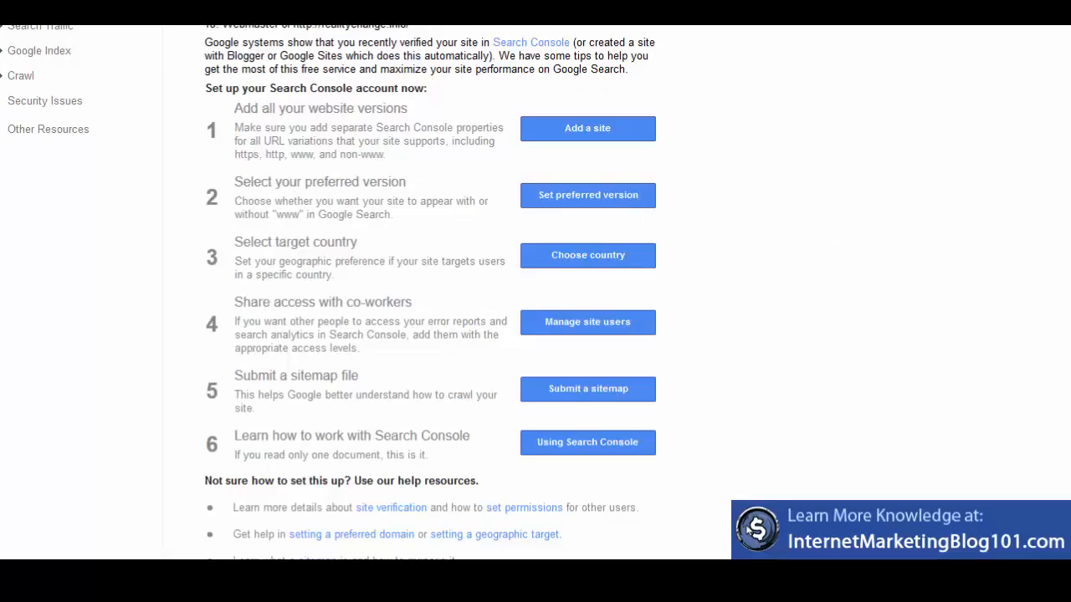
pyautogui.scroll(2, 334, 87)
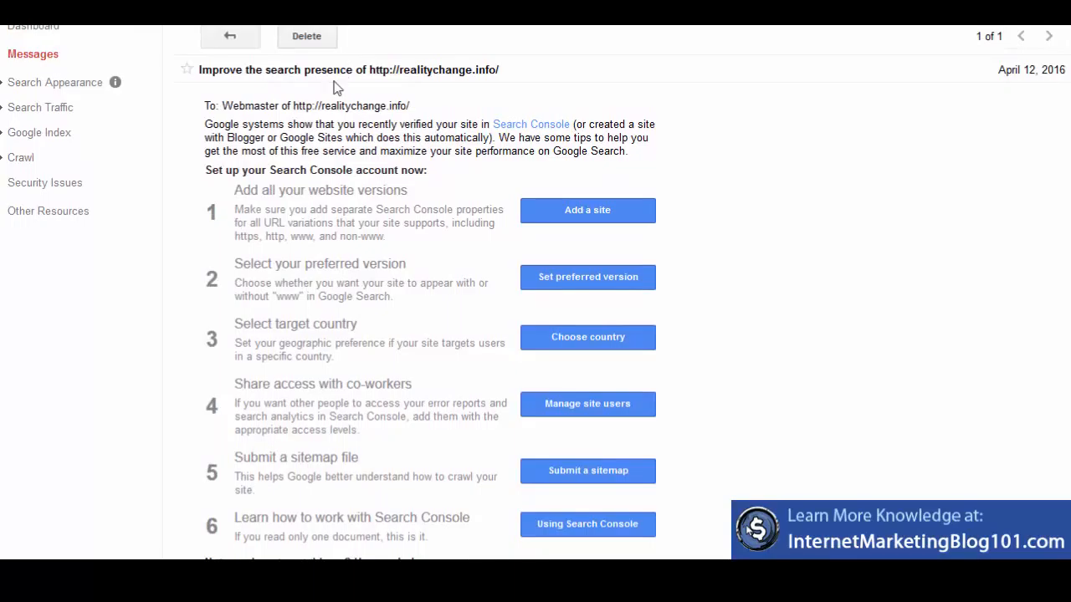
pyautogui.scroll(-2, 335, 88)
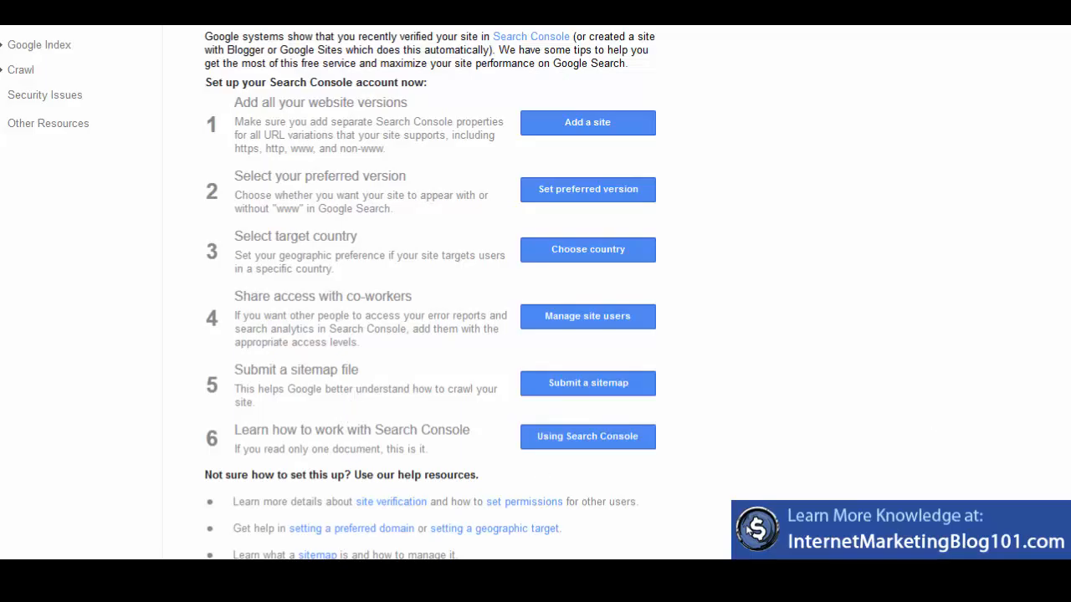
pyautogui.scroll(-1, 288, 401)
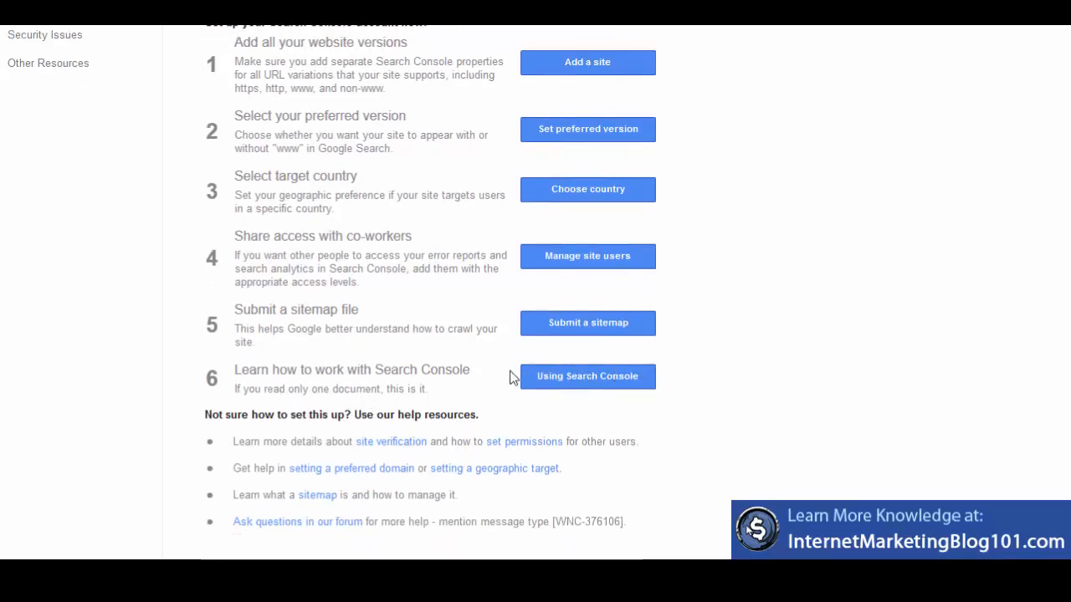
pyautogui.scroll(4, 807, 435)
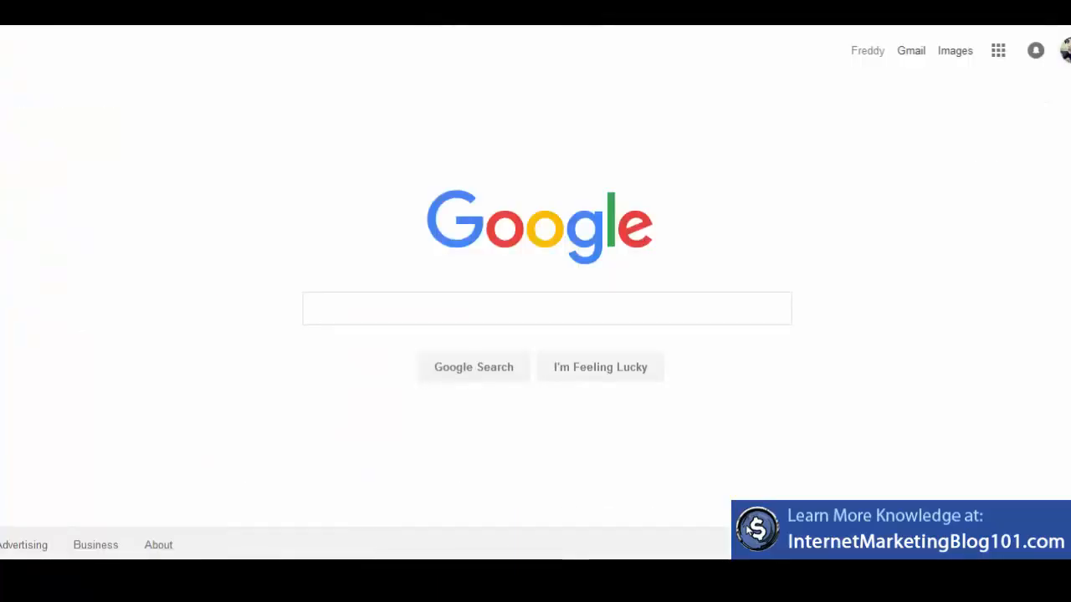
pyautogui.write('submis')
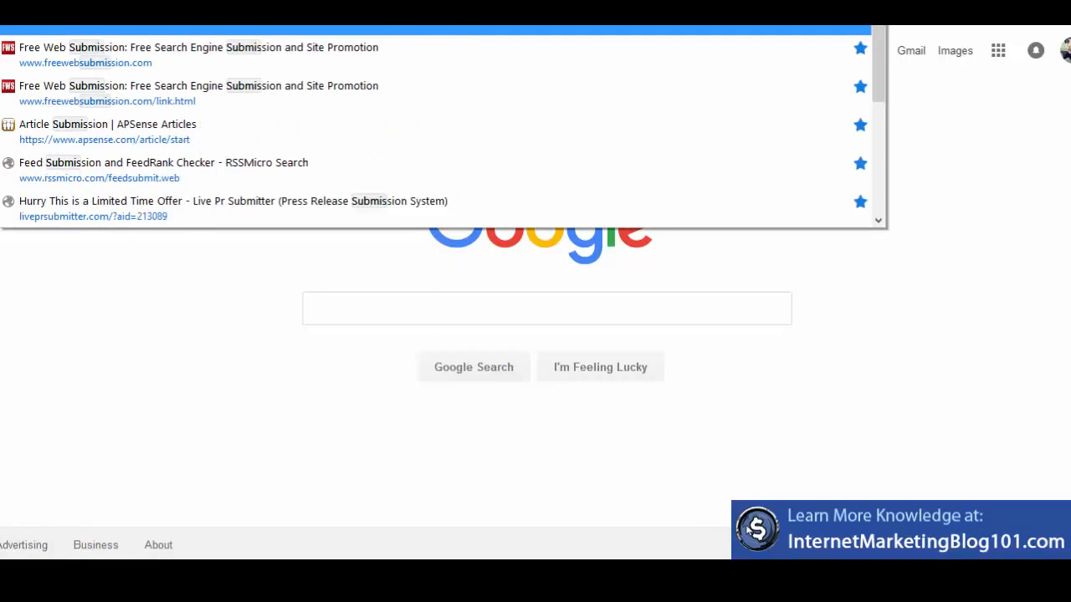
pyautogui.click(272, 48)
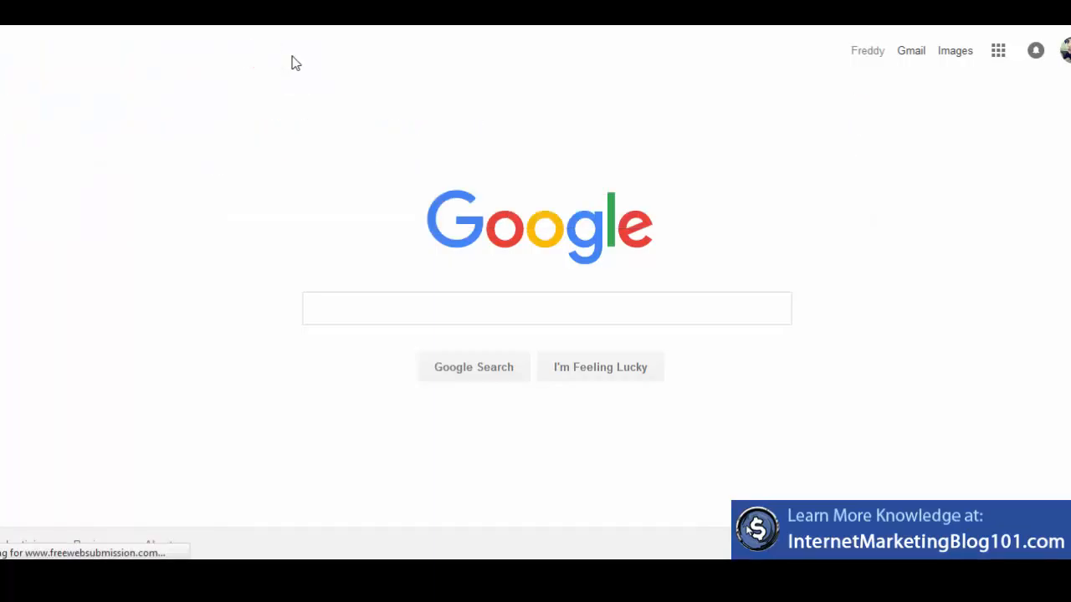
pyautogui.scroll(-2, 159, 313)
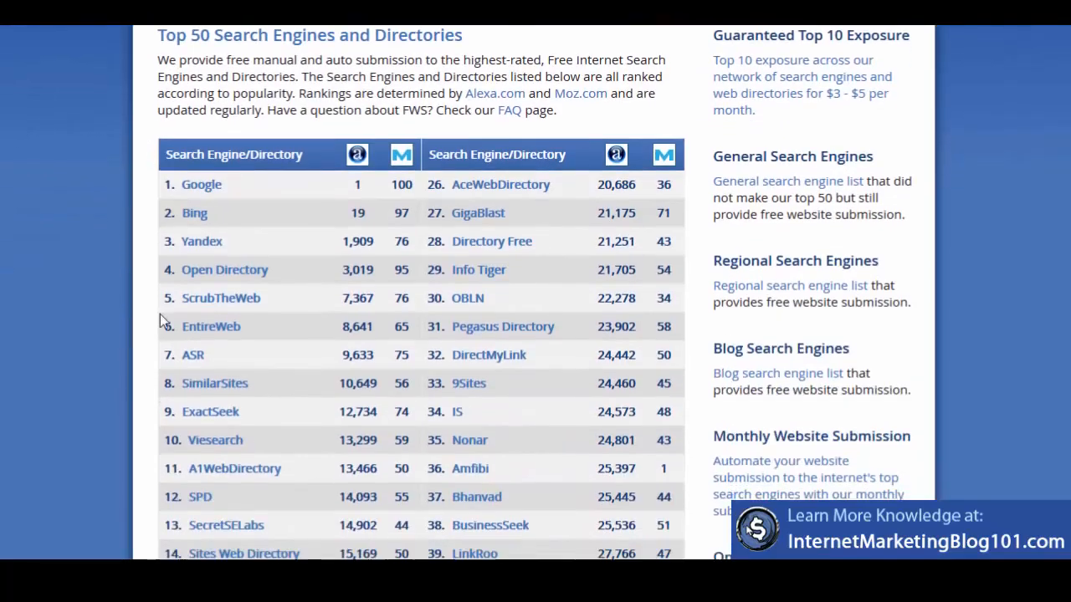
pyautogui.scroll(1, 87, 297)
pyautogui.scroll(1, 87, 301)
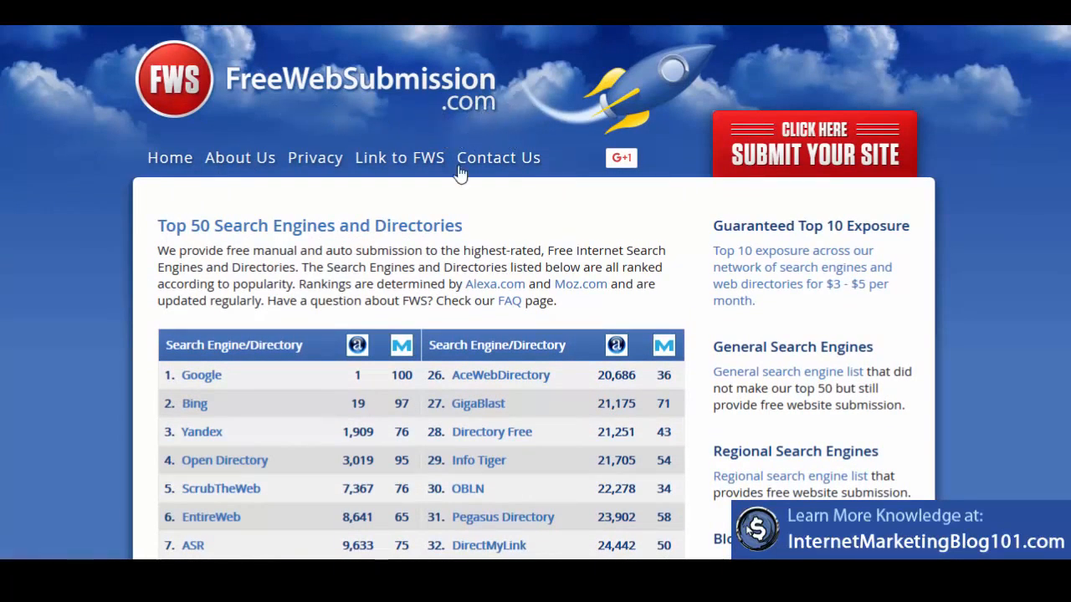
# - Look through the site's home page from the ranked search engine table to the Free Web Submission form
pyautogui.scroll(-10, 152, 264)
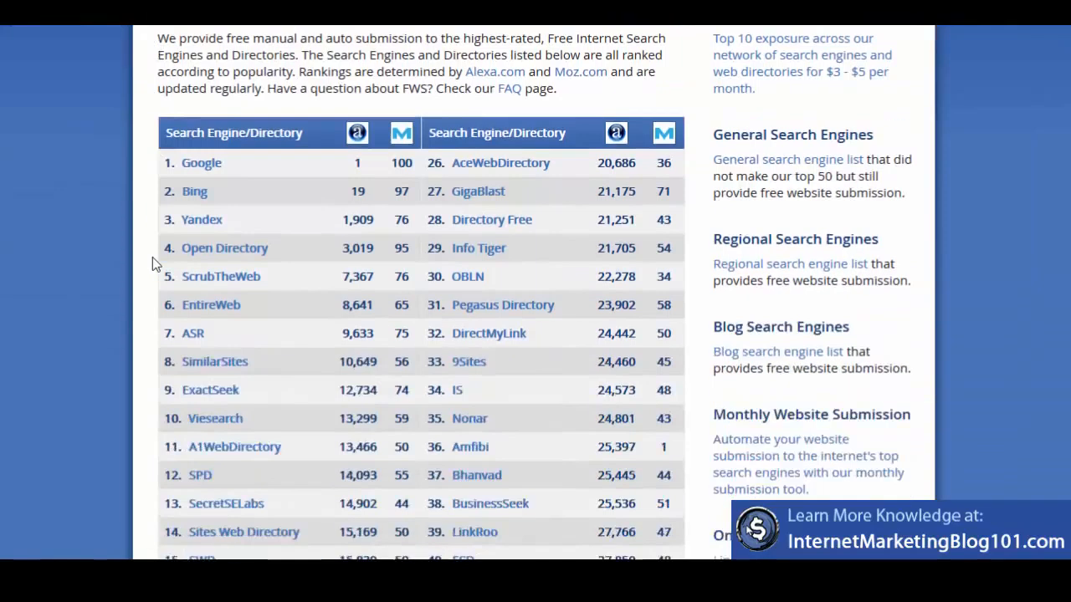
pyautogui.scroll(-3, 152, 266)
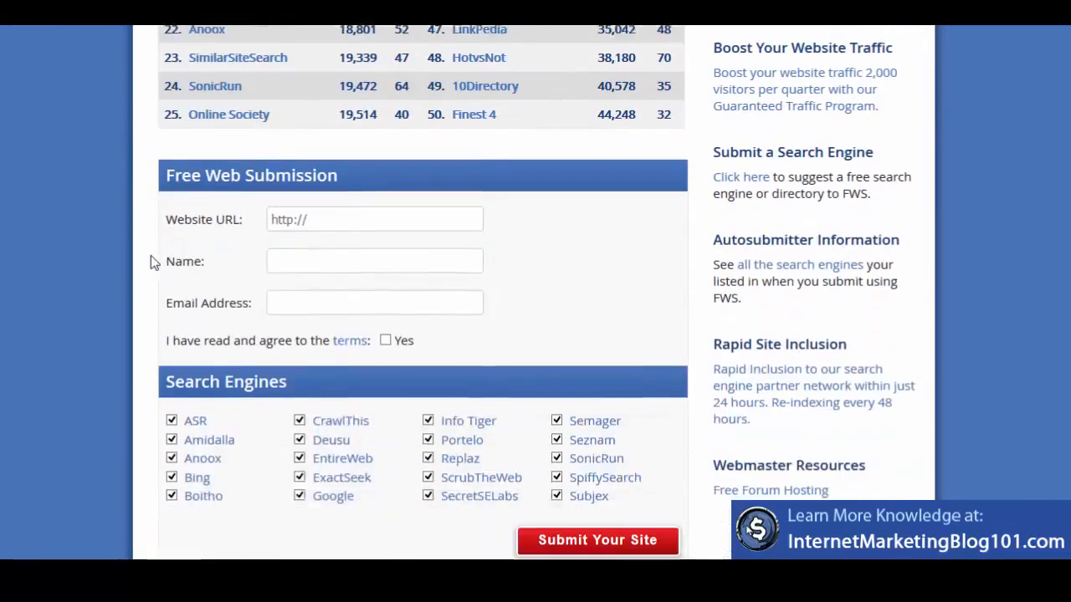
pyautogui.scroll(10, 125, 260)
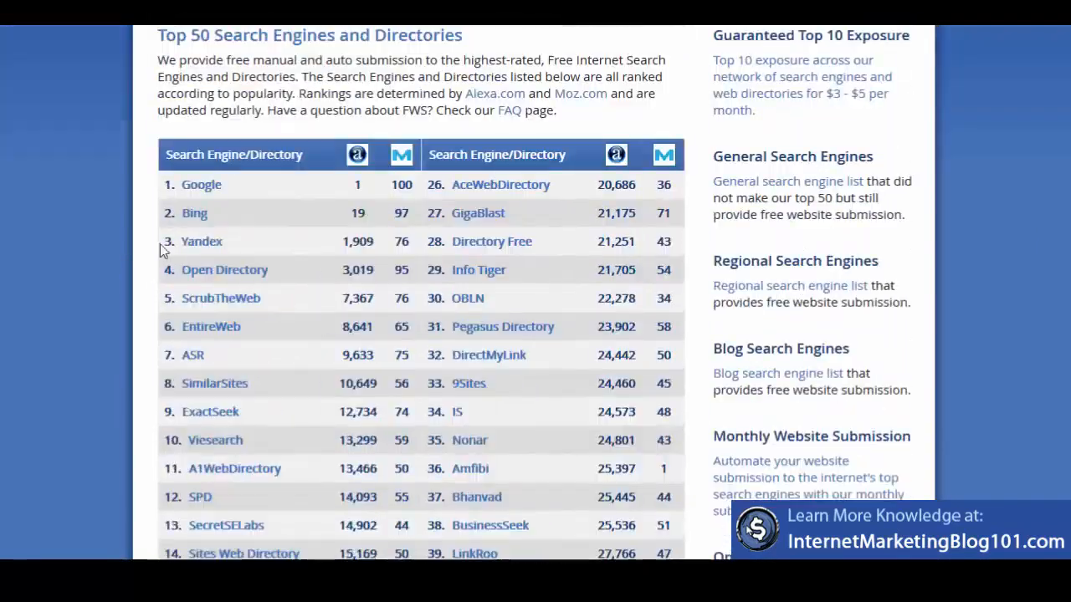
pyautogui.scroll(-3, 245, 250)
pyautogui.scroll(6, 269, 166)
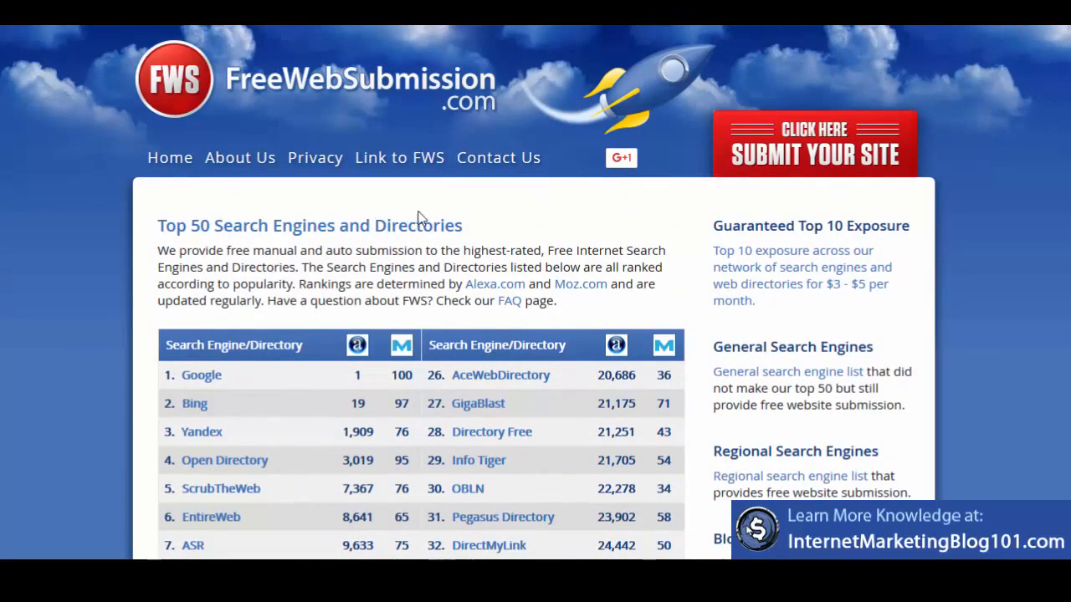
# - Examine the Top 50 Search Engines and Directories heading and the entries in its ranked table
pyautogui.moveTo(161, 227); pyautogui.dragTo(459, 226)
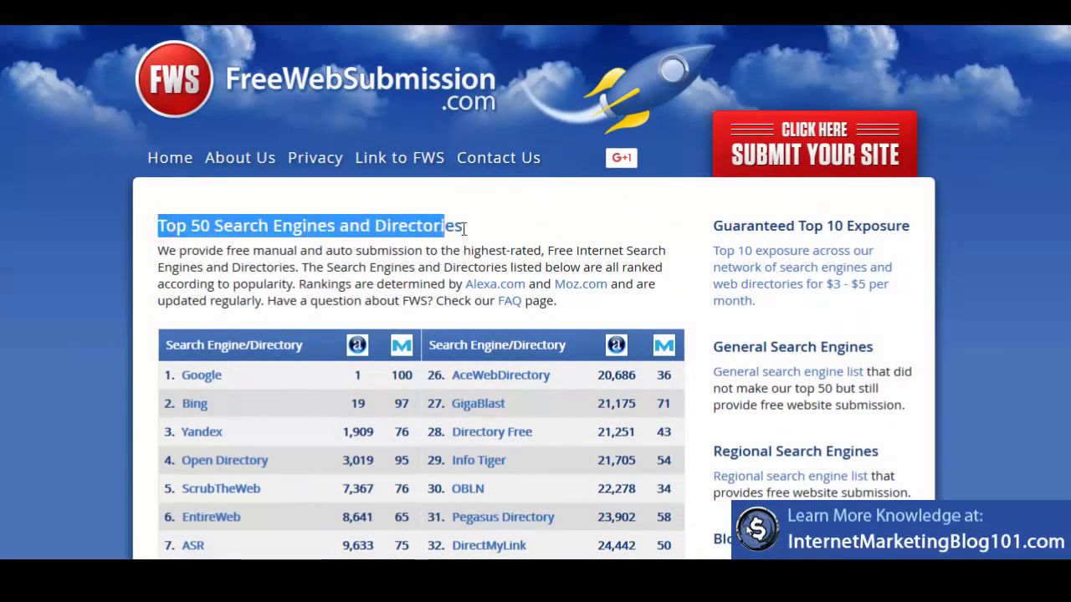
pyautogui.click(198, 243)
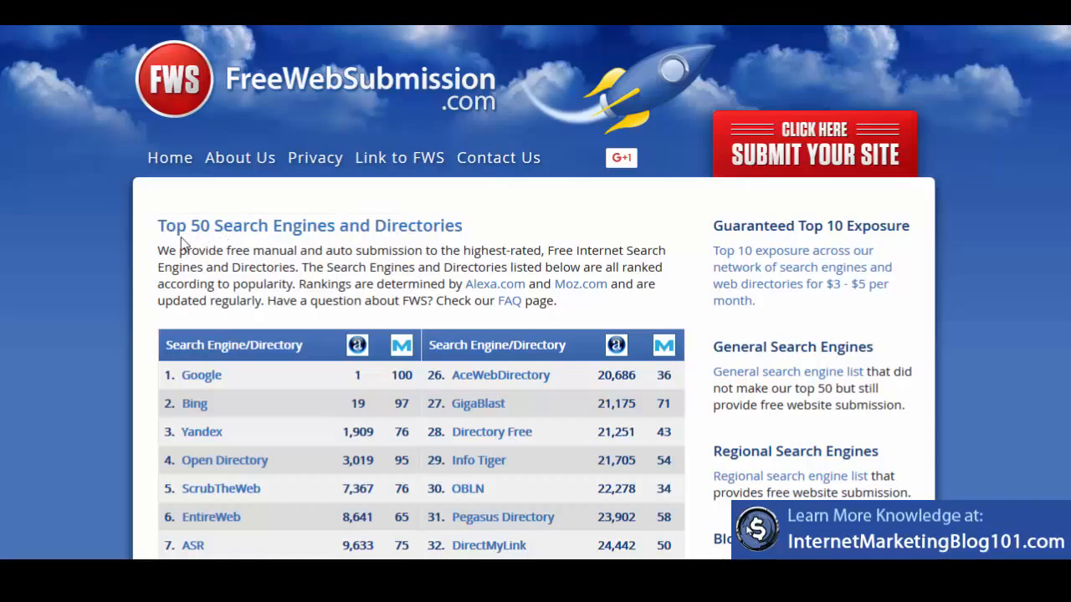
pyautogui.moveTo(191, 227); pyautogui.dragTo(373, 228)
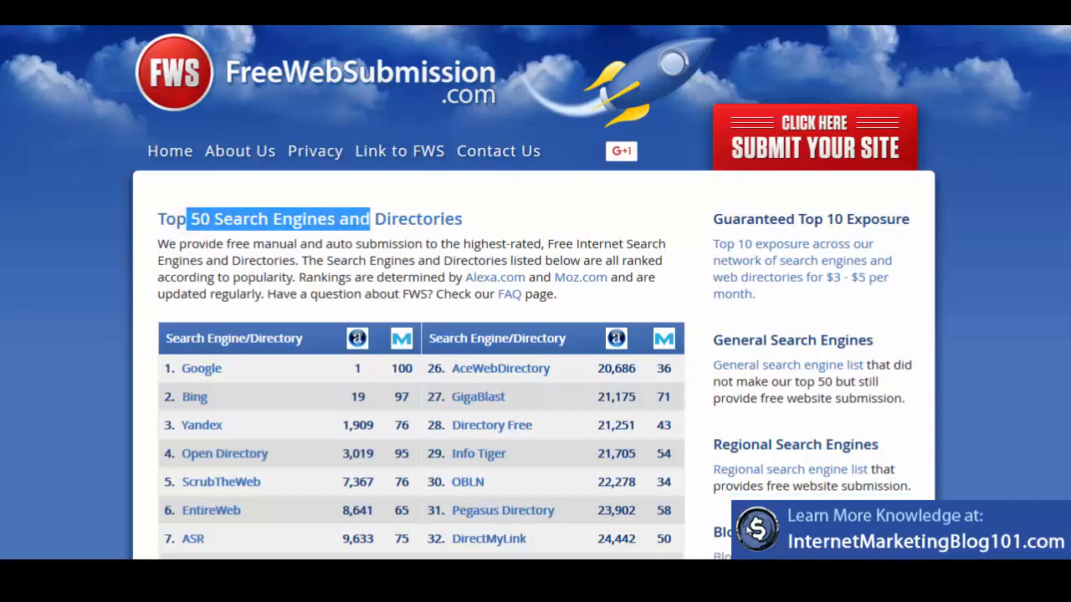
pyautogui.scroll(-6, 49, 266)
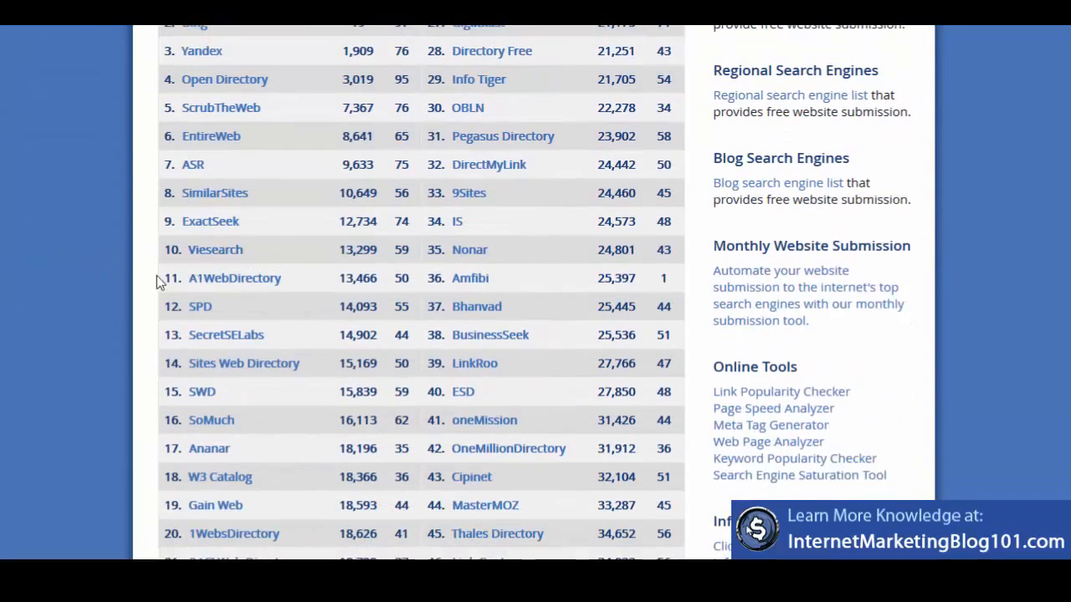
pyautogui.scroll(6, 347, 267)
pyautogui.click(348, 250)
pyautogui.scroll(-6, 351, 246)
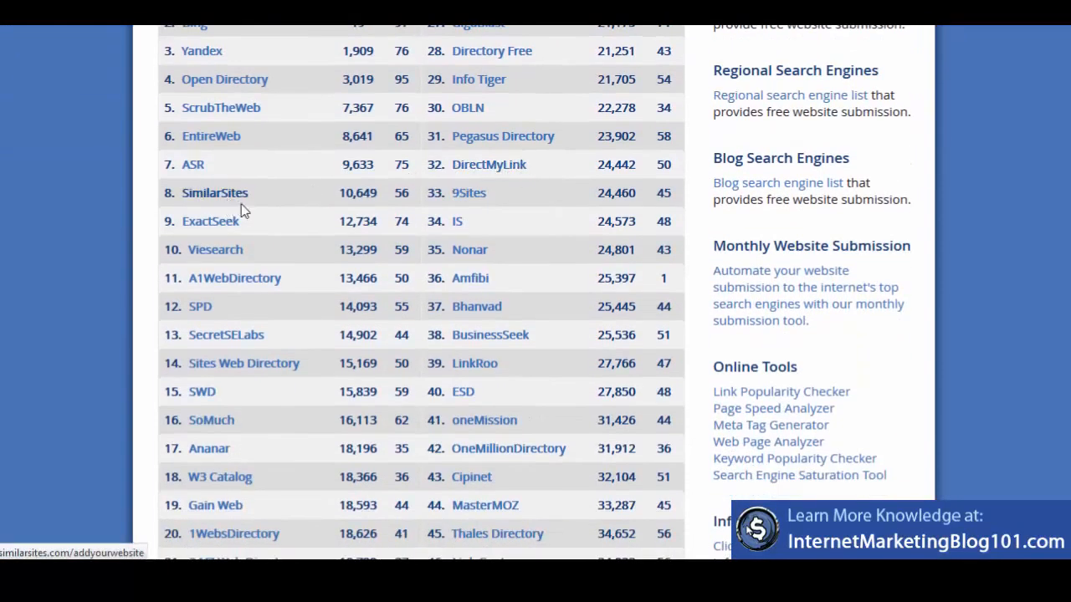
pyautogui.scroll(-3, 218, 305)
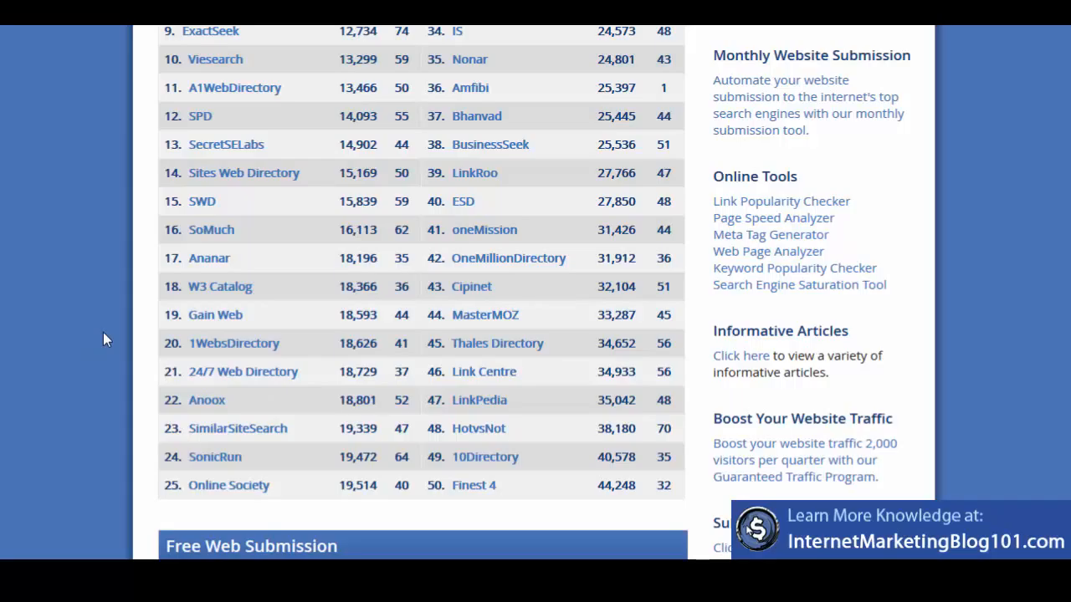
# - Examine the Free Web Submission form, including its Website URL, Name and Email Address fields and the Search Engines checklist
pyautogui.scroll(6, 104, 335)
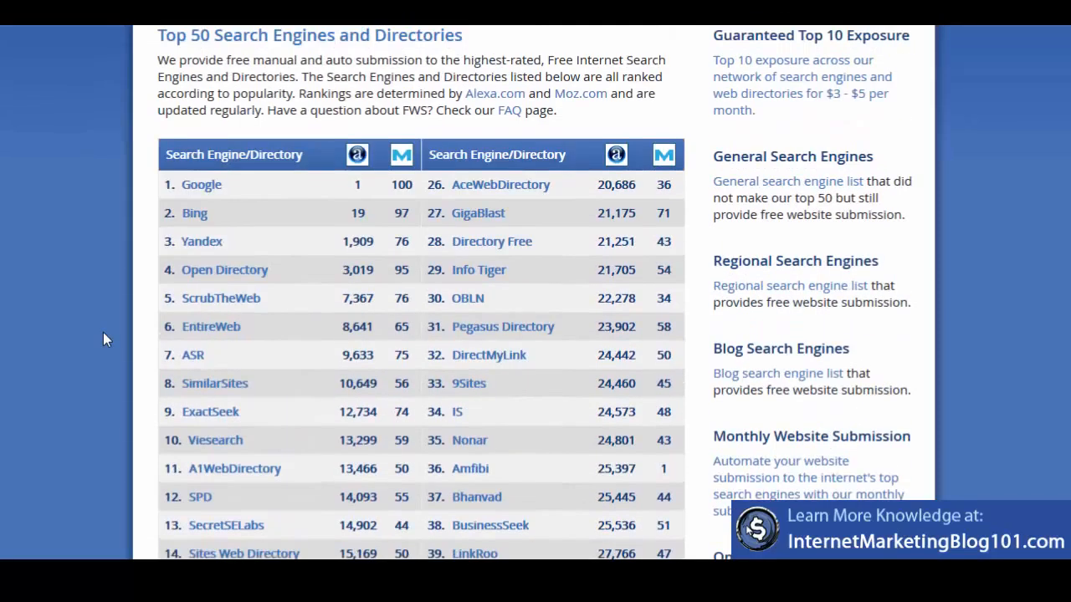
pyautogui.scroll(-14, 203, 211)
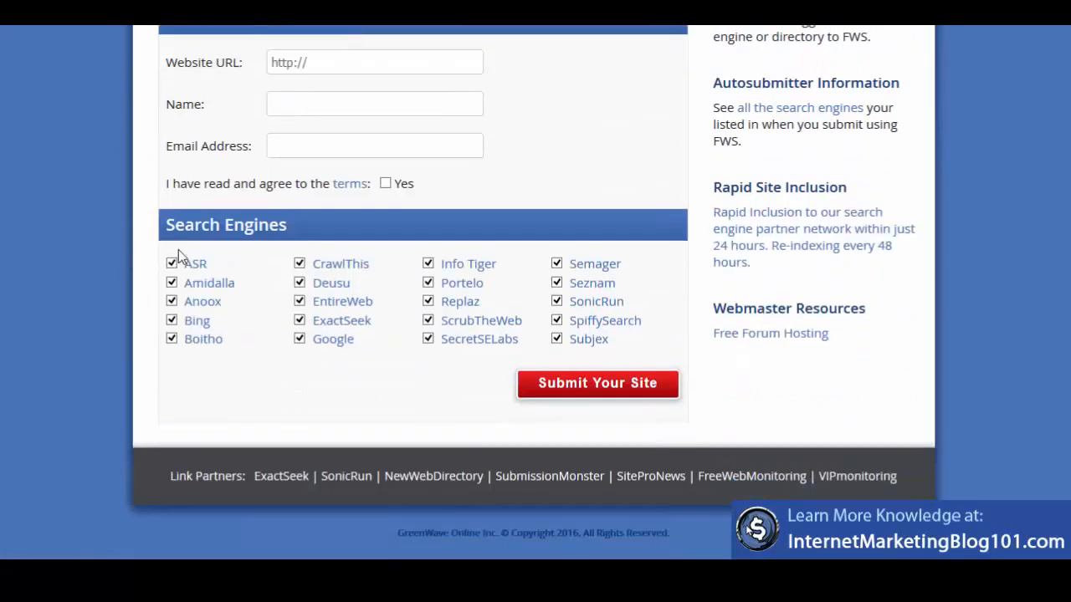
pyautogui.scroll(3, 249, 254)
pyautogui.moveTo(366, 255); pyautogui.dragTo(267, 274)
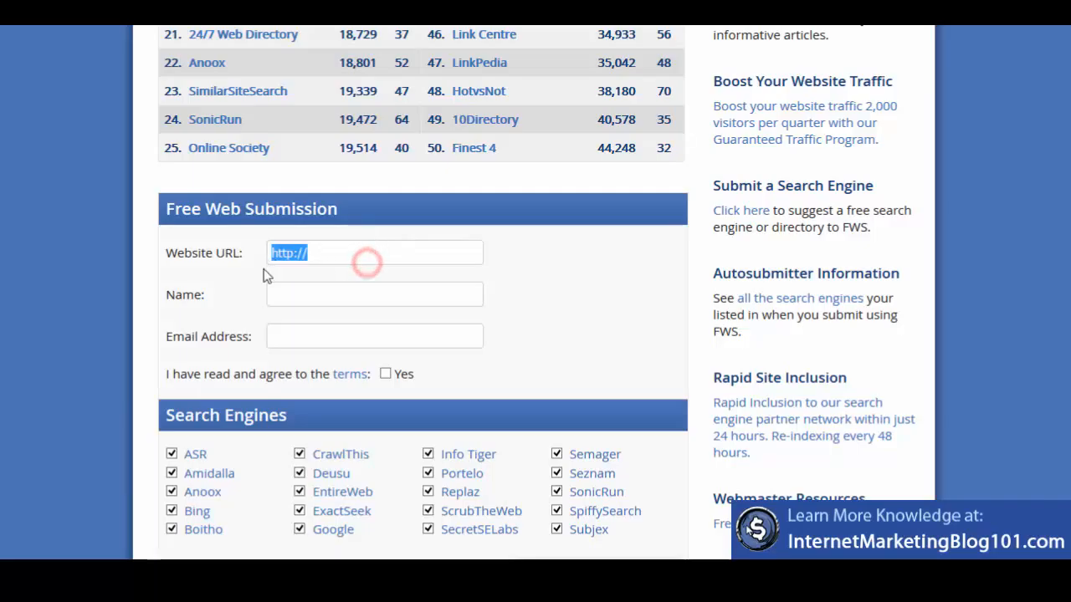
pyautogui.click(318, 297)
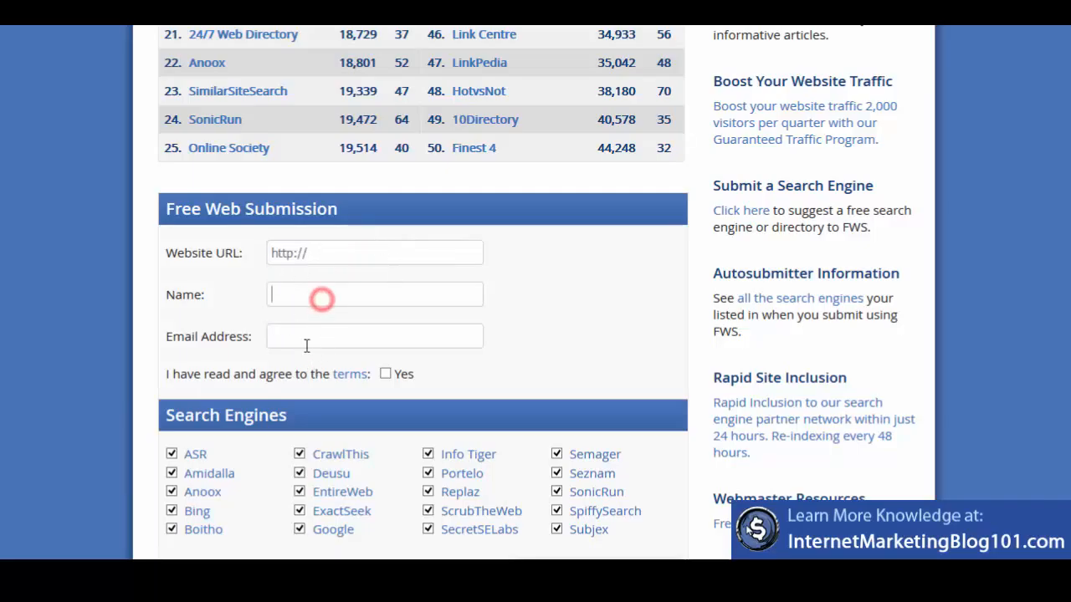
pyautogui.click(303, 339)
pyautogui.scroll(-3, 279, 375)
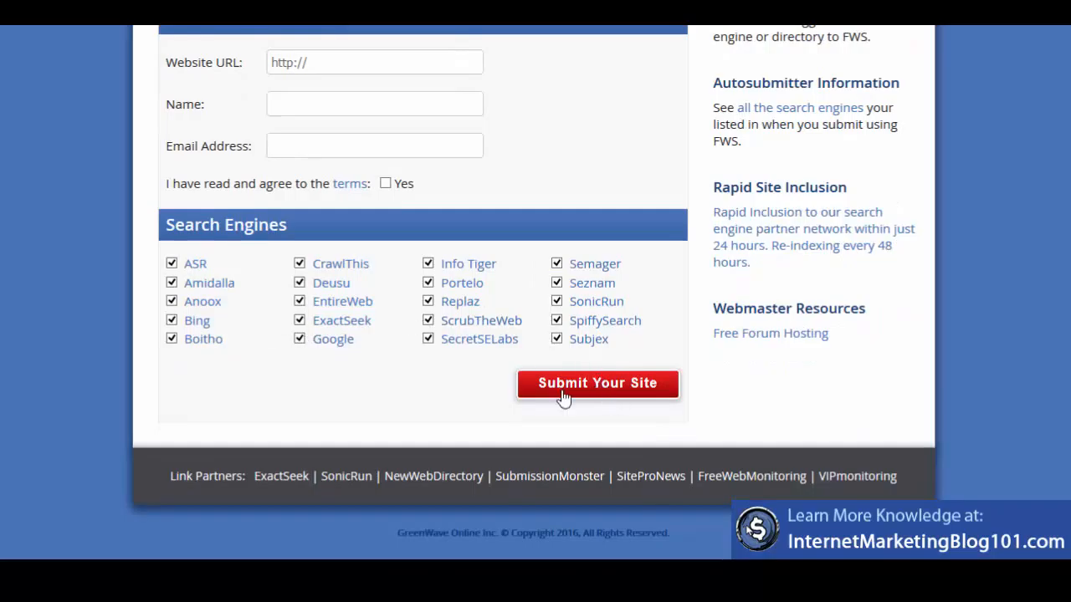
pyautogui.scroll(3, 299, 368)
pyautogui.click(307, 290)
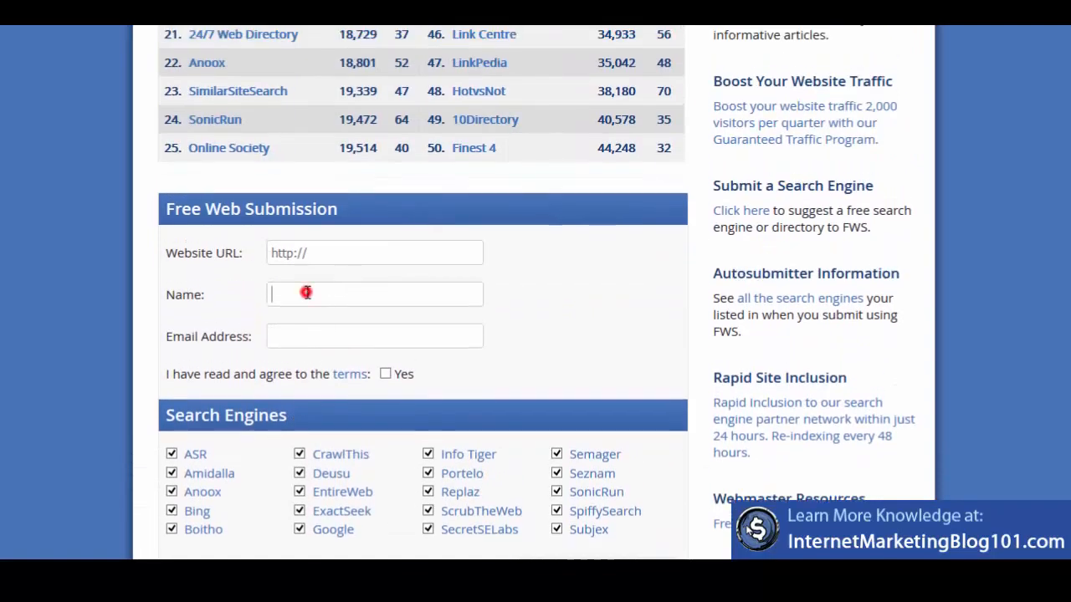
pyautogui.click(276, 332)
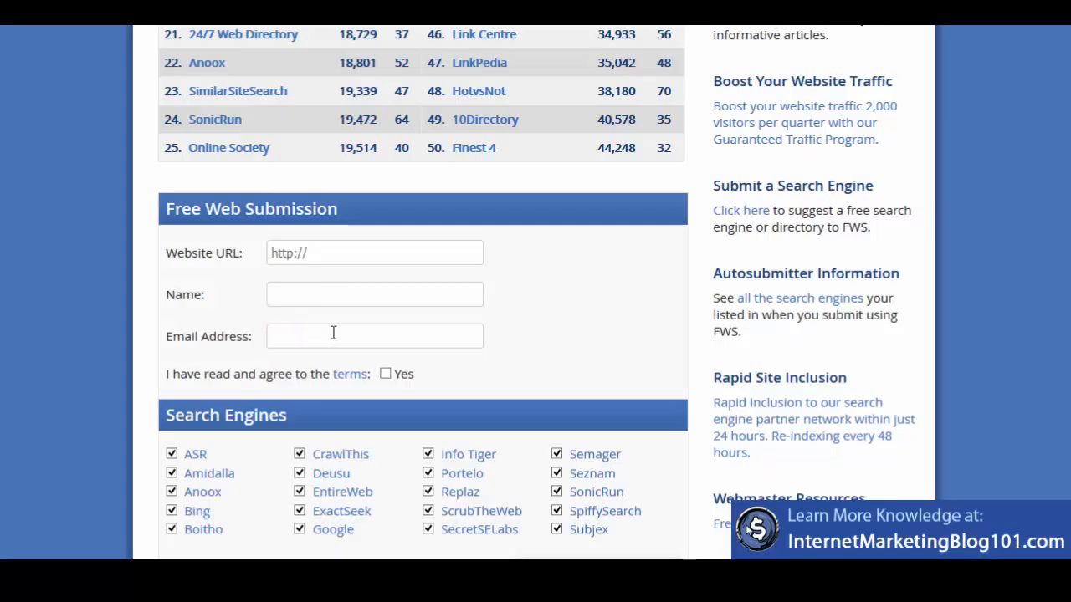
# - Review the ranked search engine table against the submission form's email field, terms agreement and preselected engines
pyautogui.scroll(4, 456, 318)
pyautogui.scroll(-7, 502, 168)
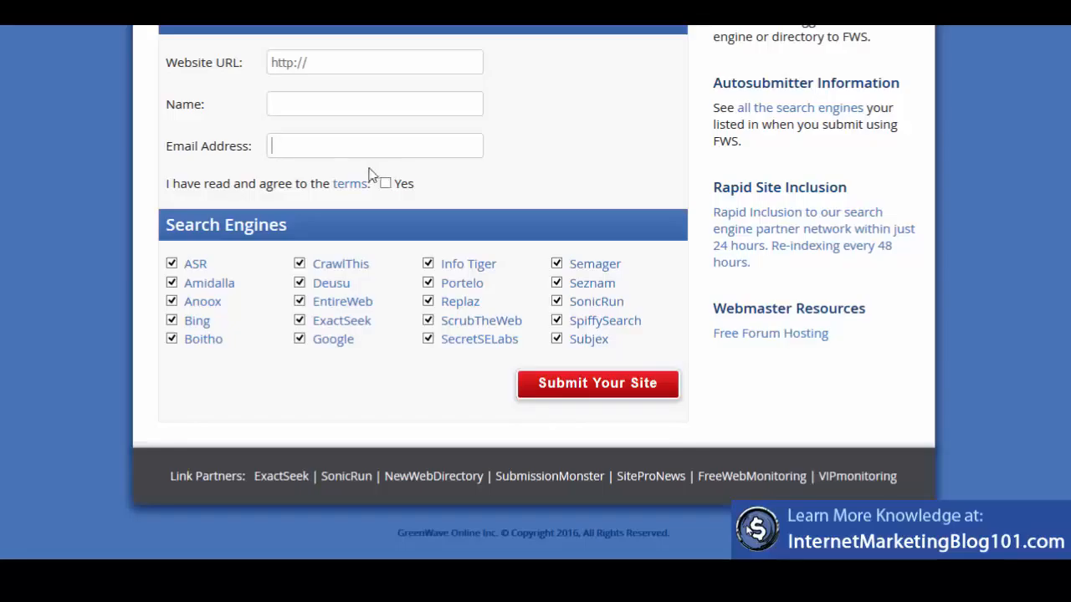
pyautogui.doubleClick(249, 149)
pyautogui.click(253, 149)
pyautogui.scroll(7, 303, 176)
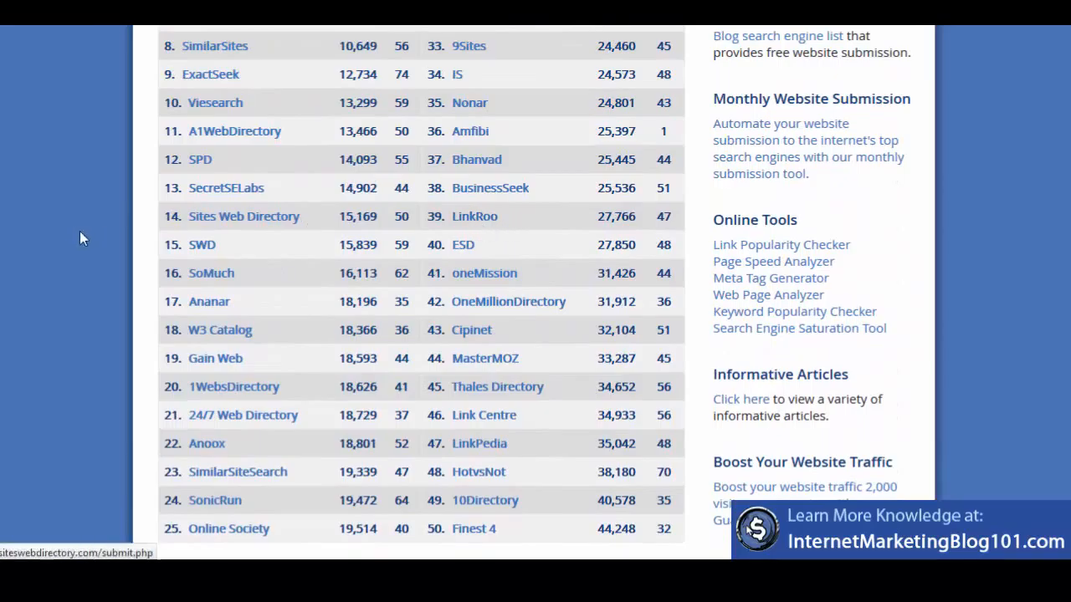
pyautogui.scroll(-7, 162, 244)
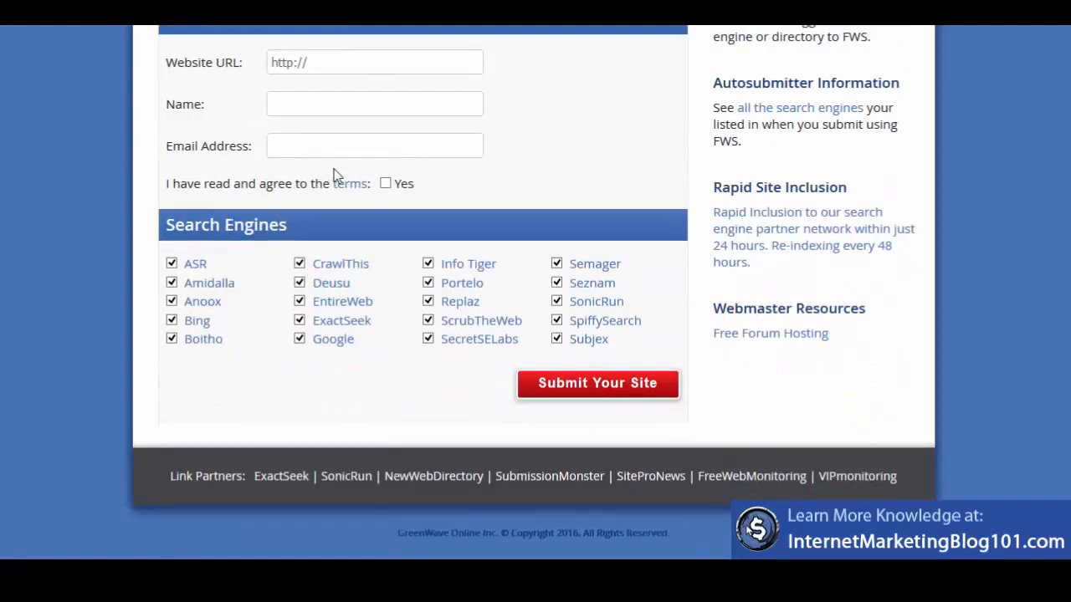
pyautogui.scroll(7, 333, 176)
pyautogui.scroll(-7, 332, 212)
pyautogui.scroll(2, 540, 193)
pyautogui.scroll(1, 262, 282)
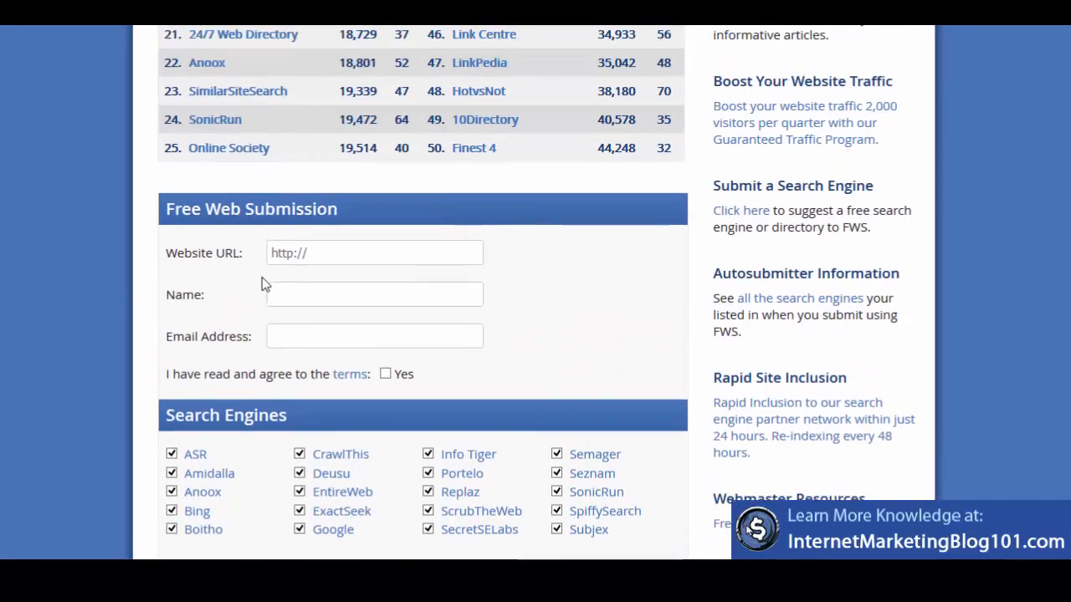
pyautogui.scroll(8, 167, 267)
pyautogui.scroll(-6, 216, 268)
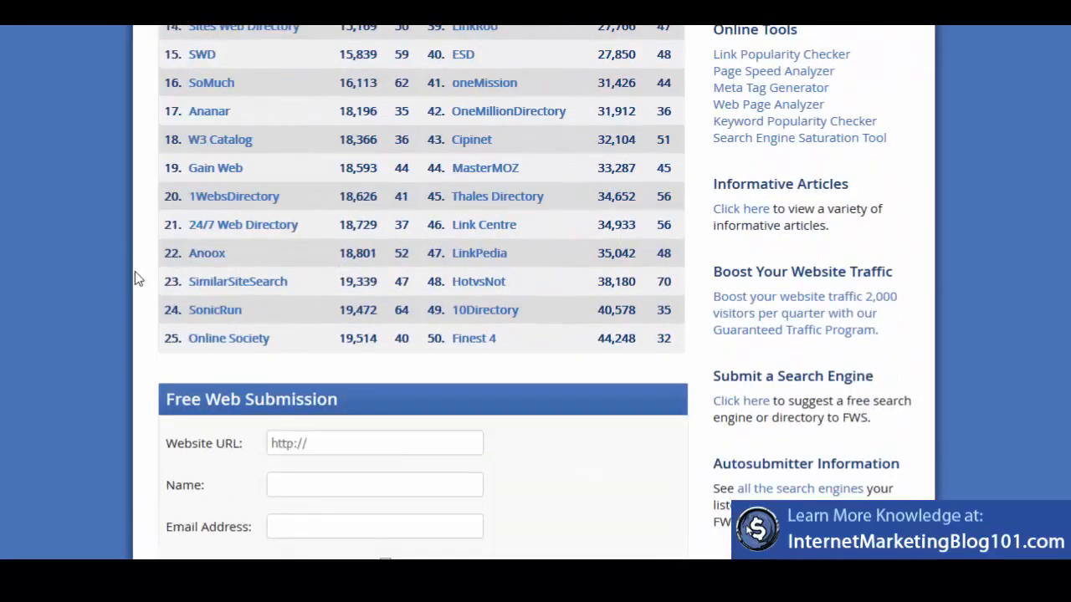
pyautogui.scroll(-4, 147, 276)
pyautogui.scroll(14, 171, 280)
pyautogui.scroll(1, 182, 283)
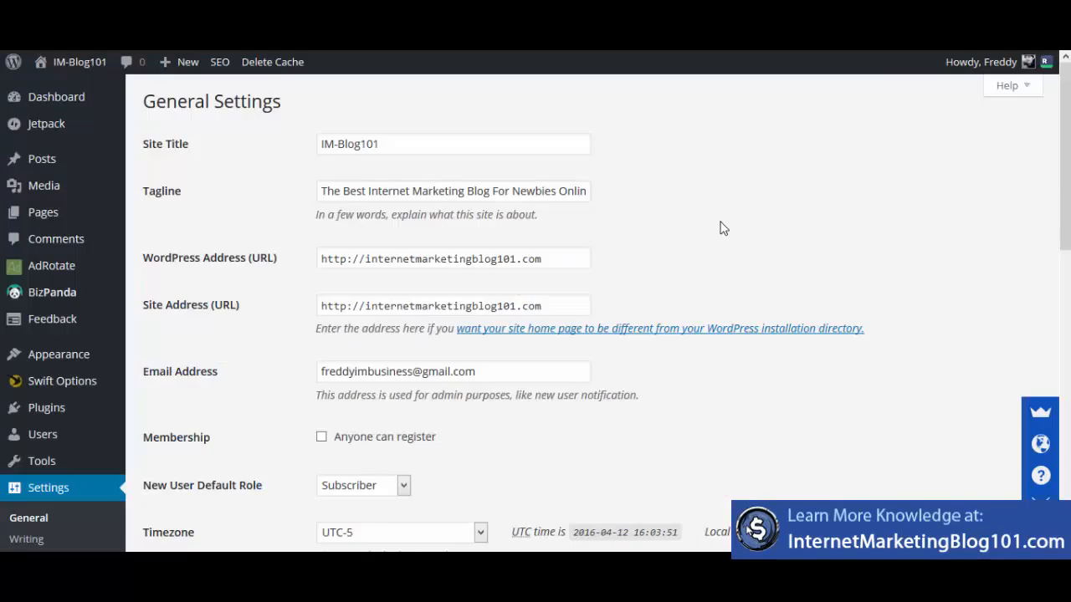
# - Switch to the WordPress General Settings, then open the Reading settings and check the Search Engine Visibility option
pyautogui.scroll(-5, 724, 228)
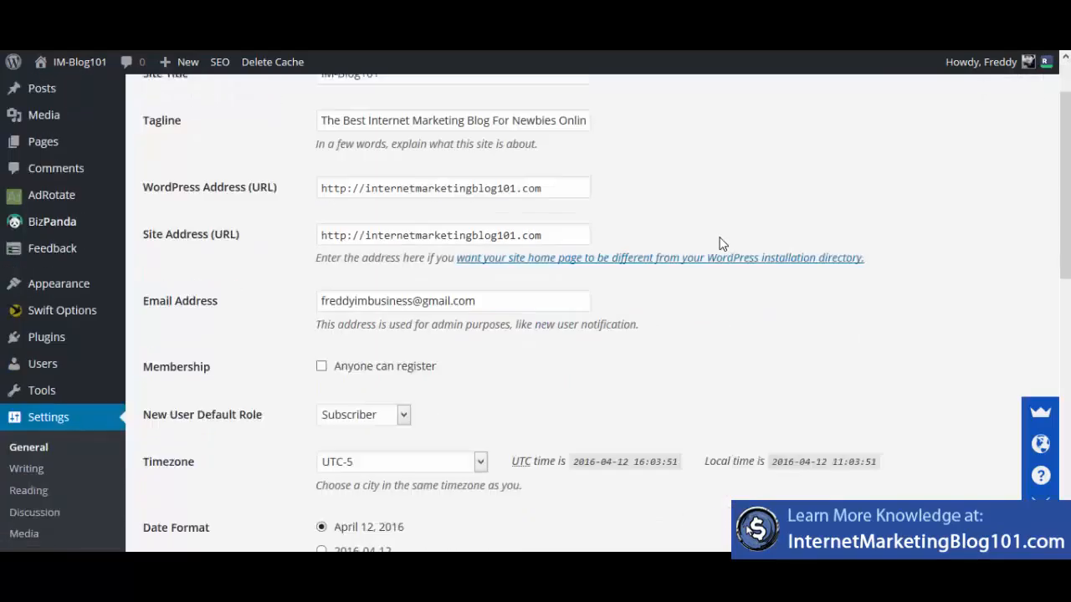
pyautogui.scroll(2, 695, 227)
pyautogui.scroll(-4, 696, 229)
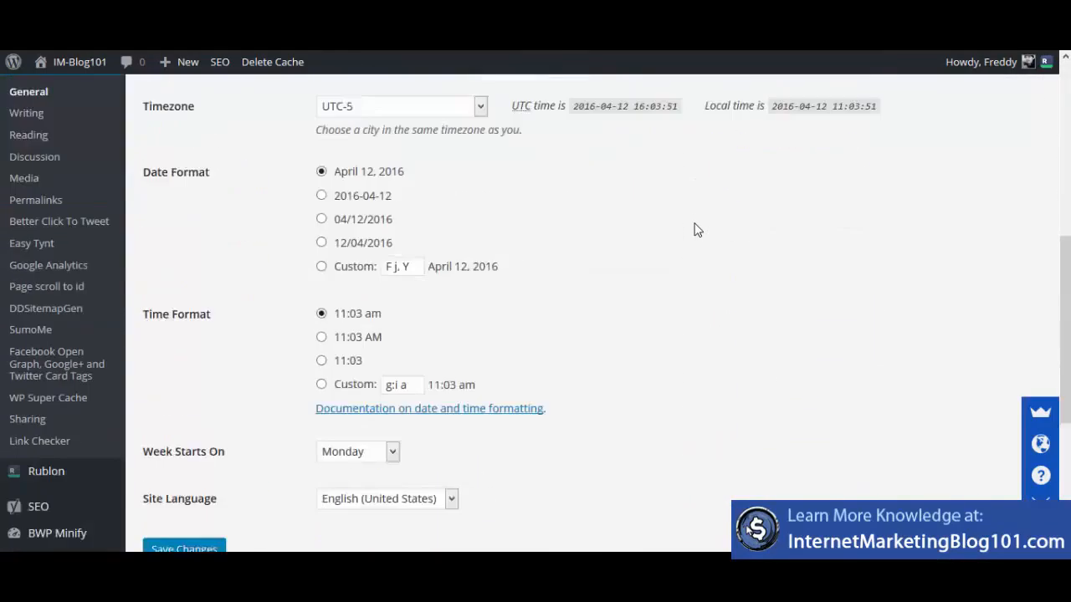
pyautogui.scroll(4, 695, 230)
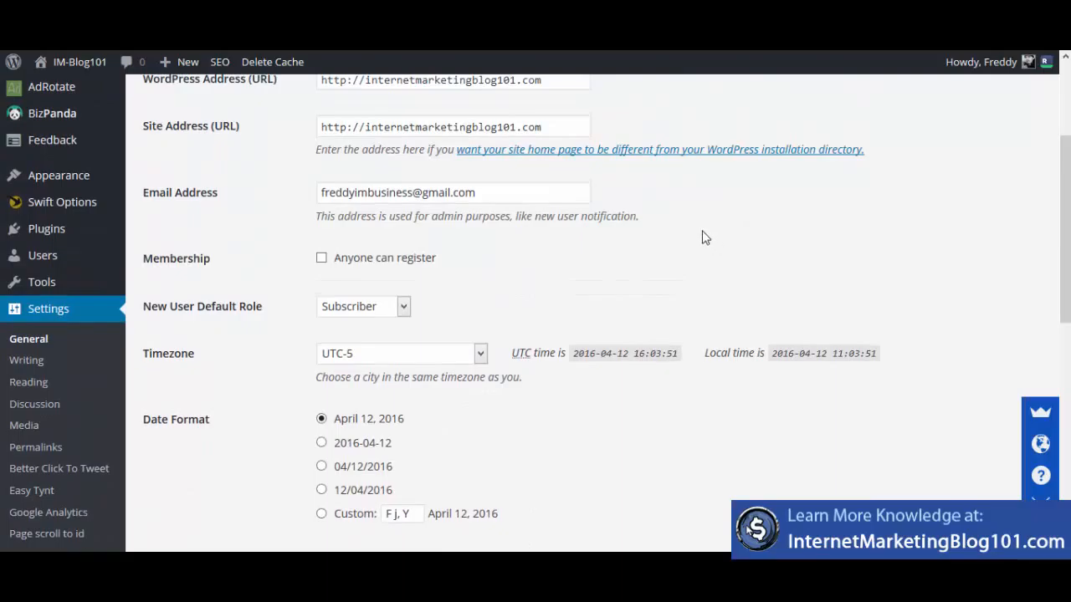
pyautogui.scroll(-2, 676, 252)
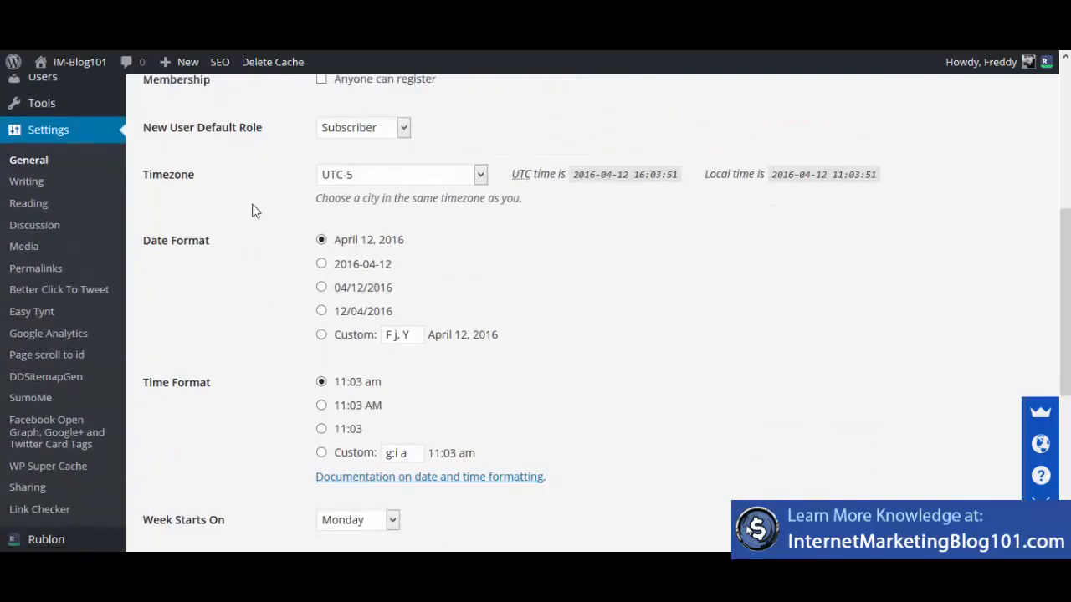
pyautogui.scroll(4, 427, 272)
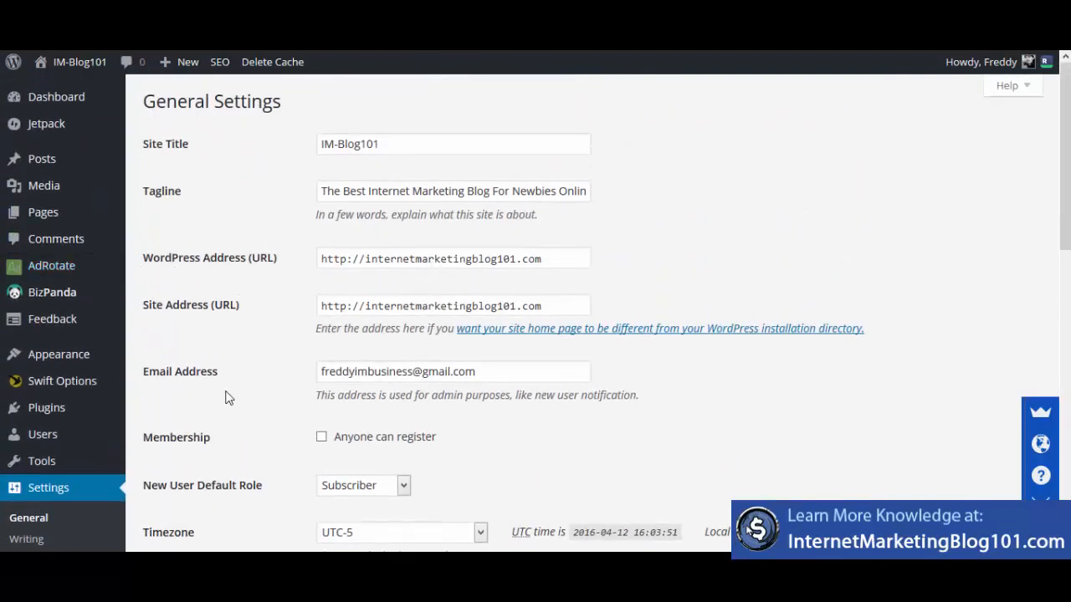
pyautogui.scroll(-2, 209, 359)
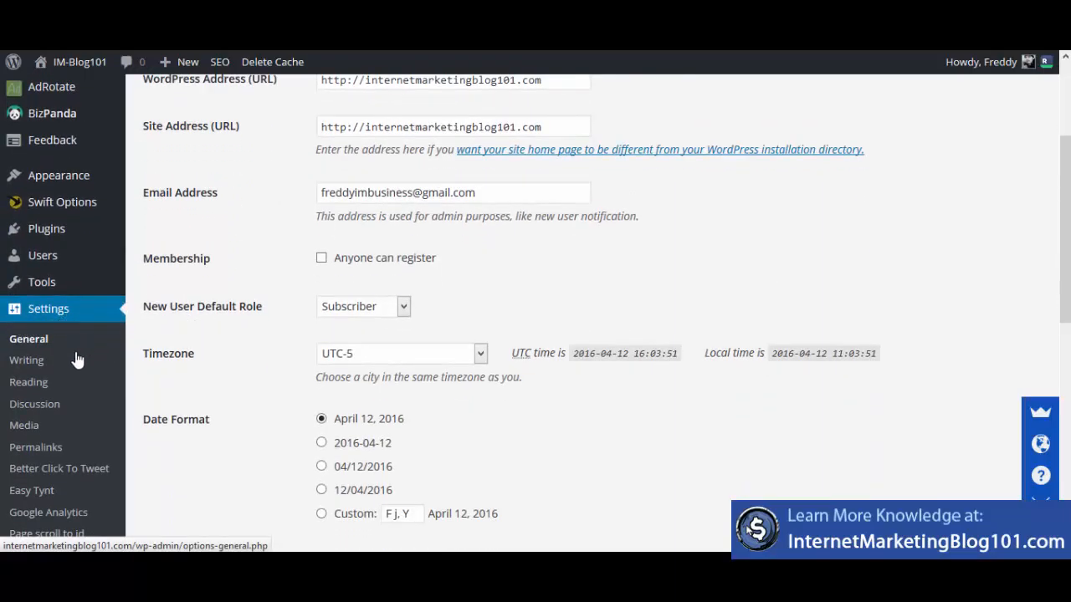
pyautogui.click(31, 385)
pyautogui.scroll(-3, 411, 433)
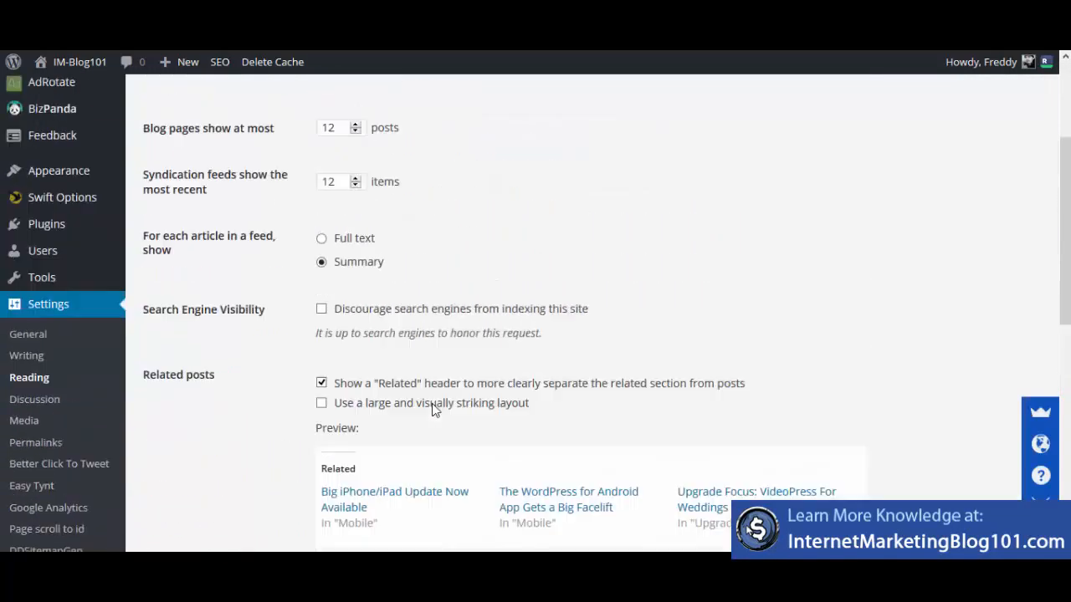
pyautogui.scroll(1, 433, 410)
pyautogui.scroll(-3, 411, 376)
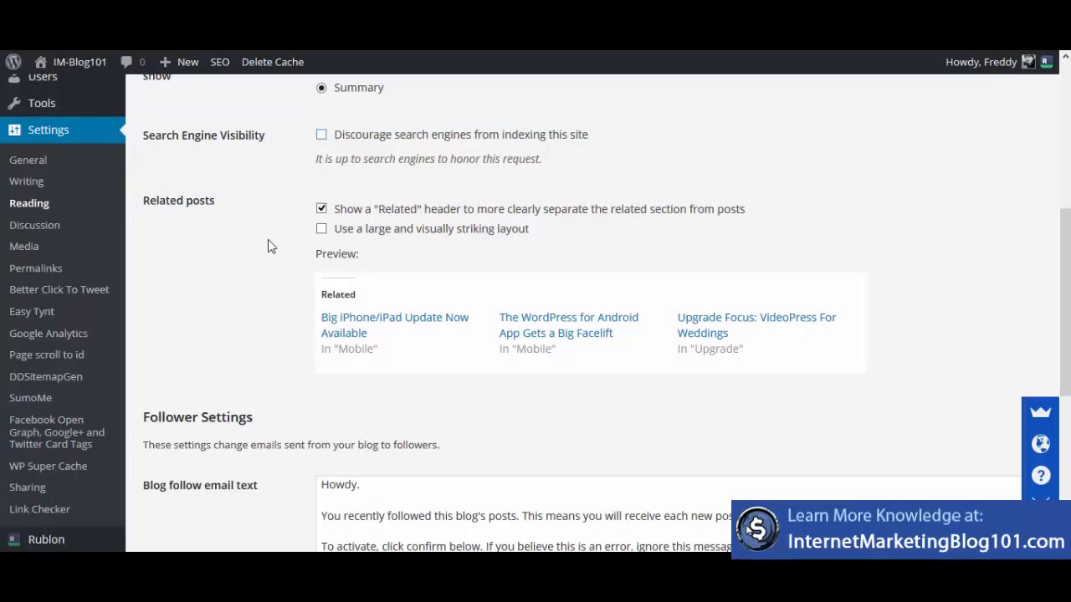
# - Open the Writing settings and enlarge the Update Services box to show more of its ping URLs
pyautogui.click(26, 183)
pyautogui.scroll(-5, 612, 265)
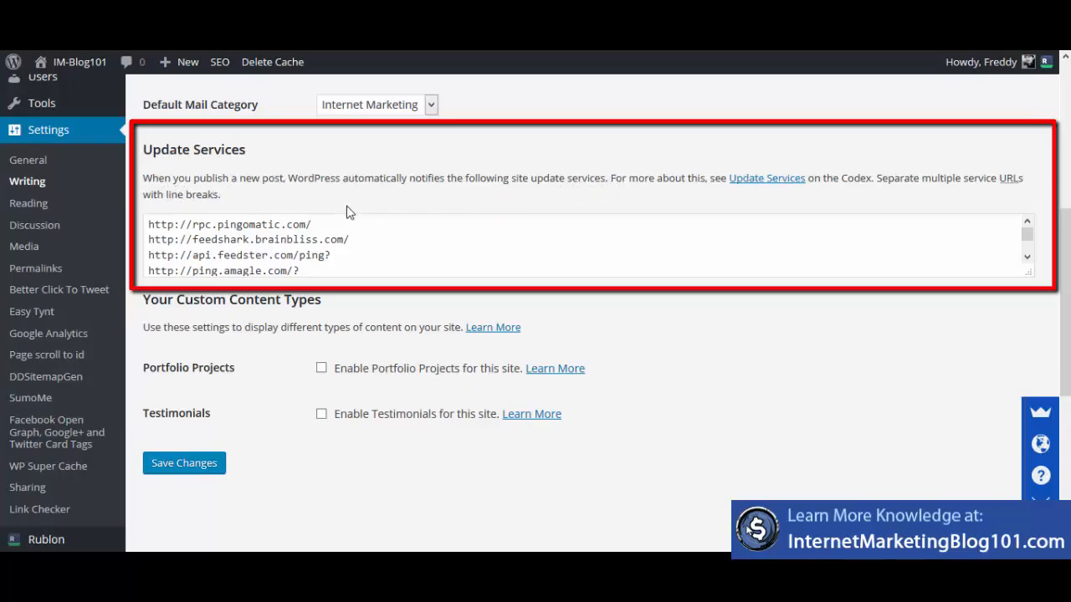
pyautogui.moveTo(1028, 272); pyautogui.dragTo(1028, 450)
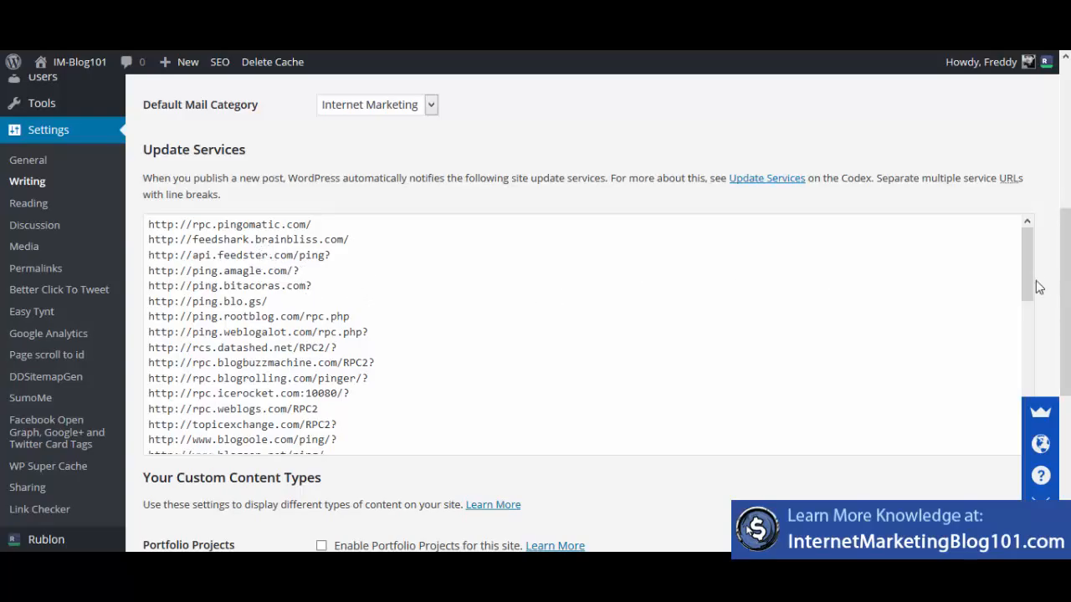
# - Examine the ping service URLs in the Update Services list from rpc.pingomatic.com to api.nrelate.com
pyautogui.scroll(-5, 301, 286)
pyautogui.scroll(5, 326, 301)
pyautogui.scroll(-3, 338, 315)
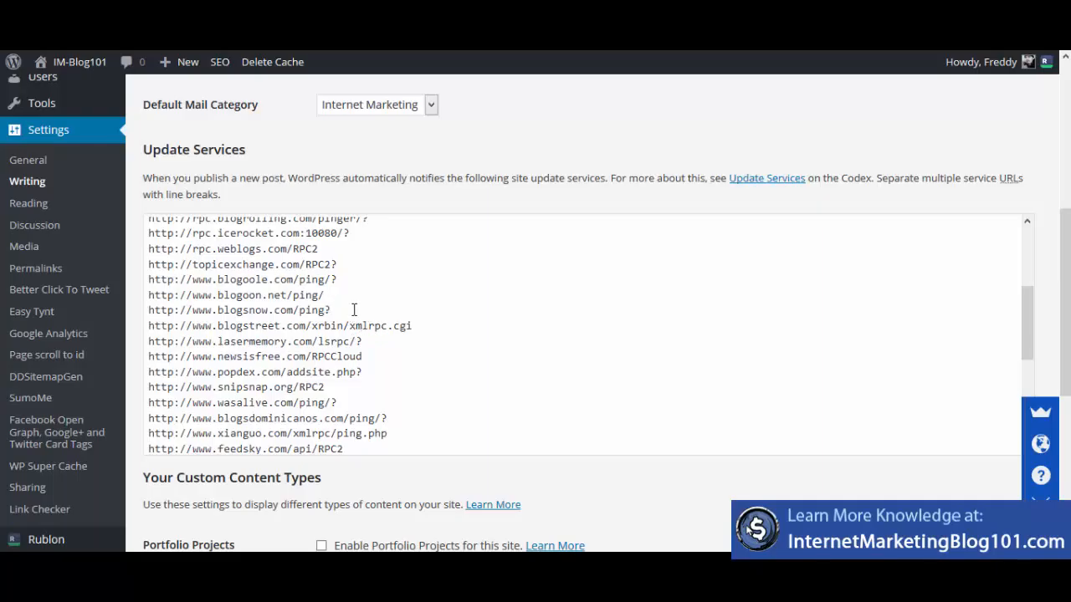
pyautogui.scroll(3, 368, 319)
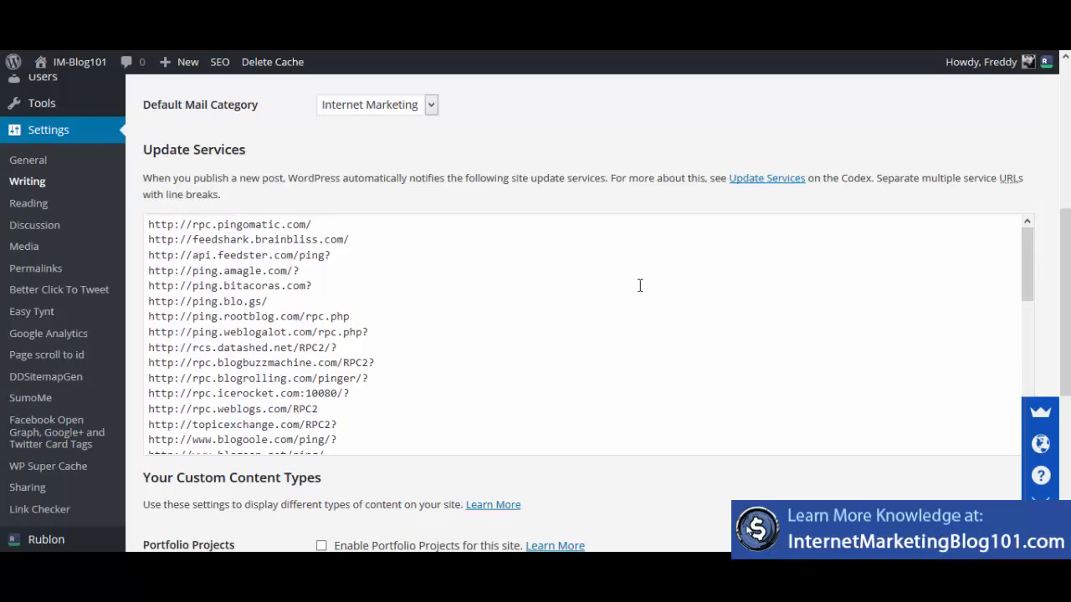
pyautogui.scroll(-10, 174, 291)
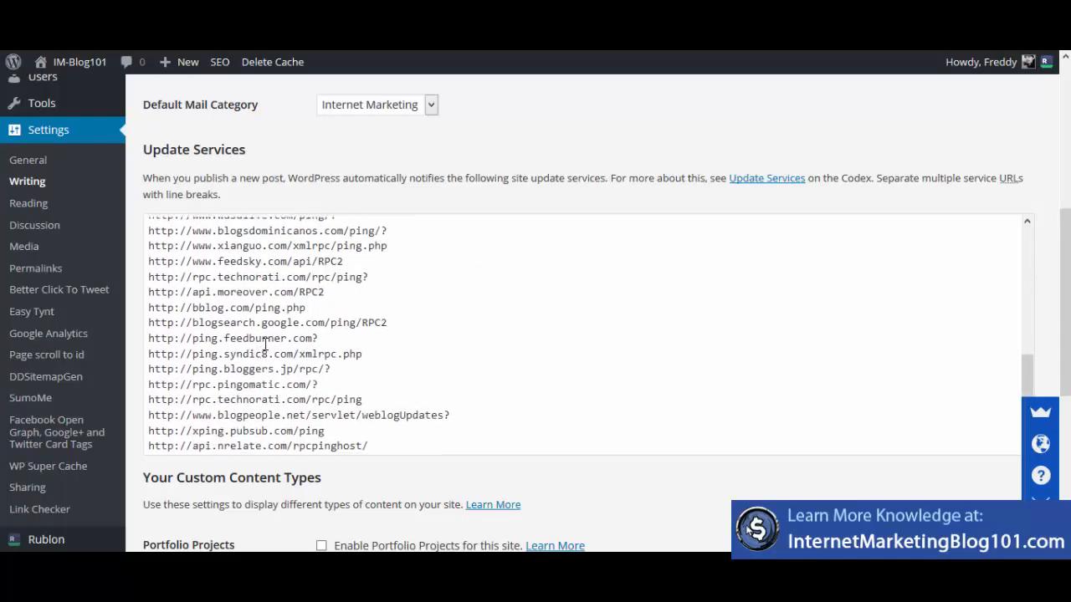
pyautogui.scroll(-2, 266, 341)
pyautogui.scroll(4, 298, 347)
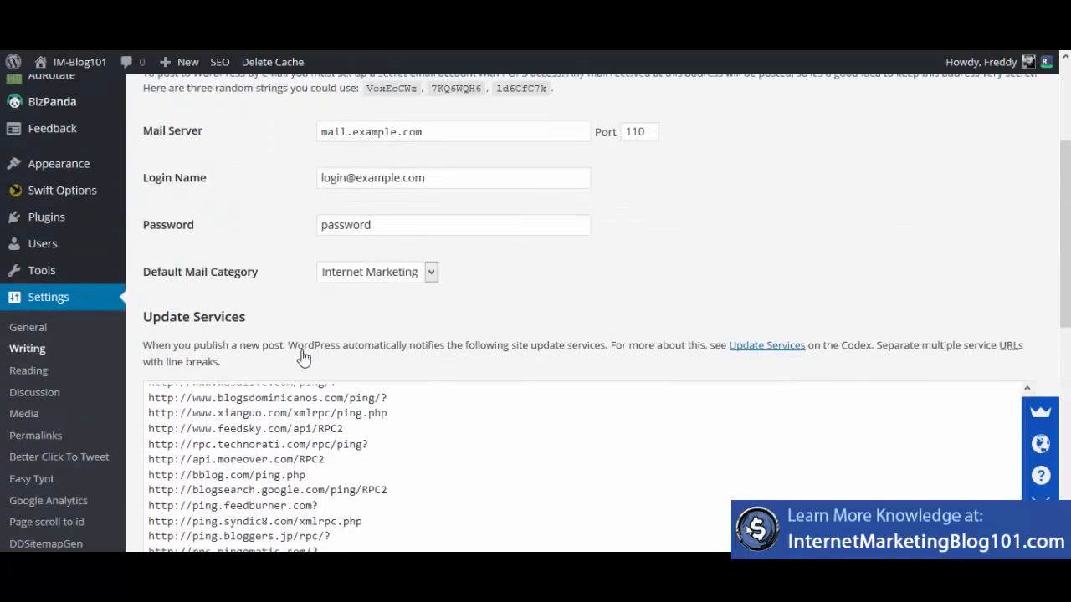
pyautogui.scroll(-2, 304, 345)
pyautogui.scroll(-1, 305, 343)
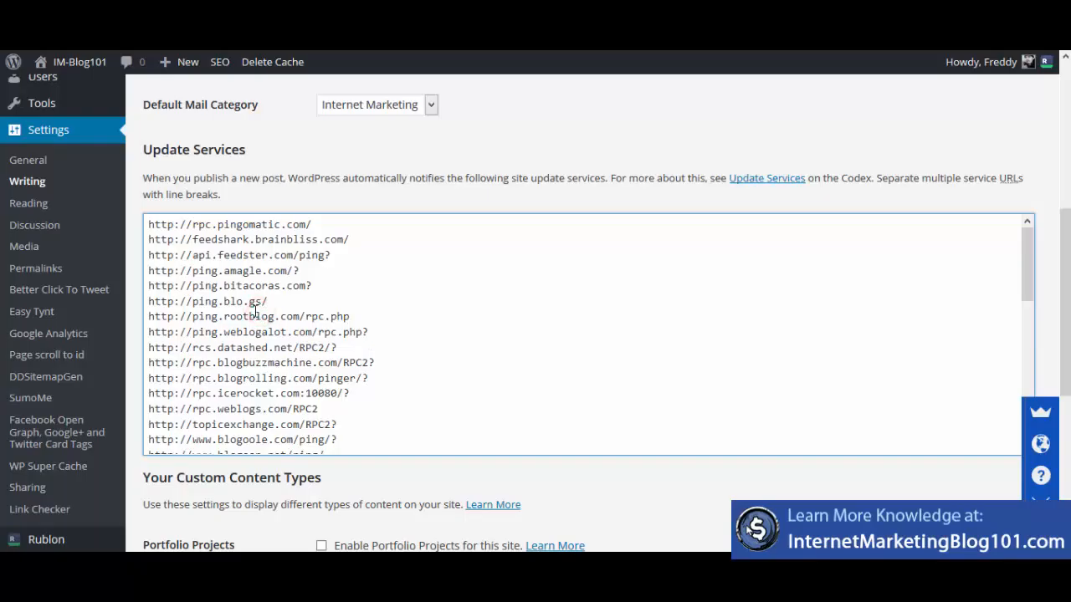
# - Try selecting the whole list of ping URLs in Update Services
pyautogui.rightClick(253, 308)
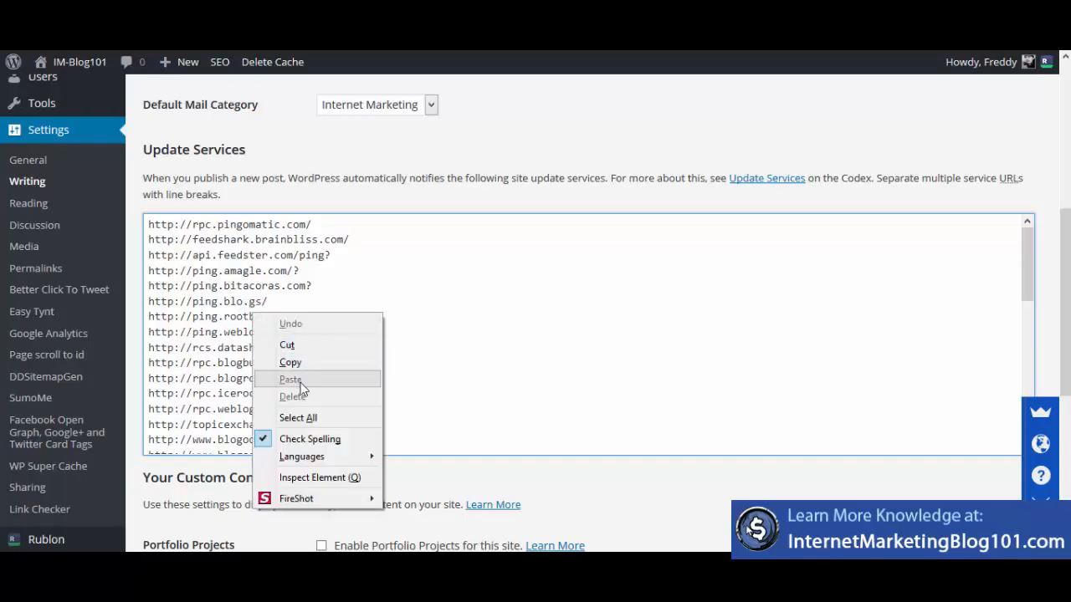
pyautogui.click(326, 412)
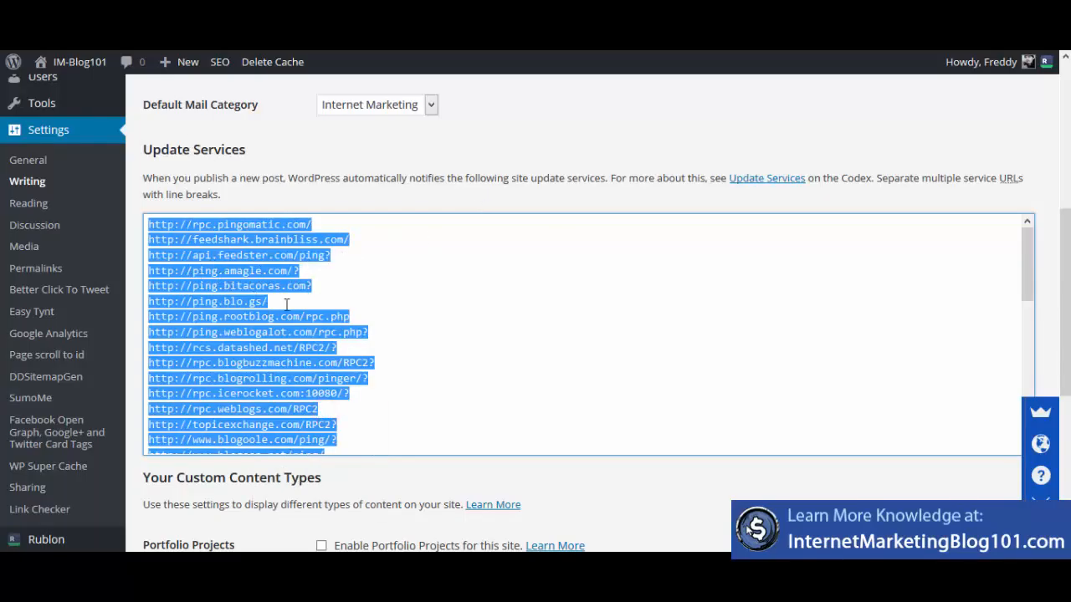
pyautogui.rightClick(237, 271)
pyautogui.click(169, 223)
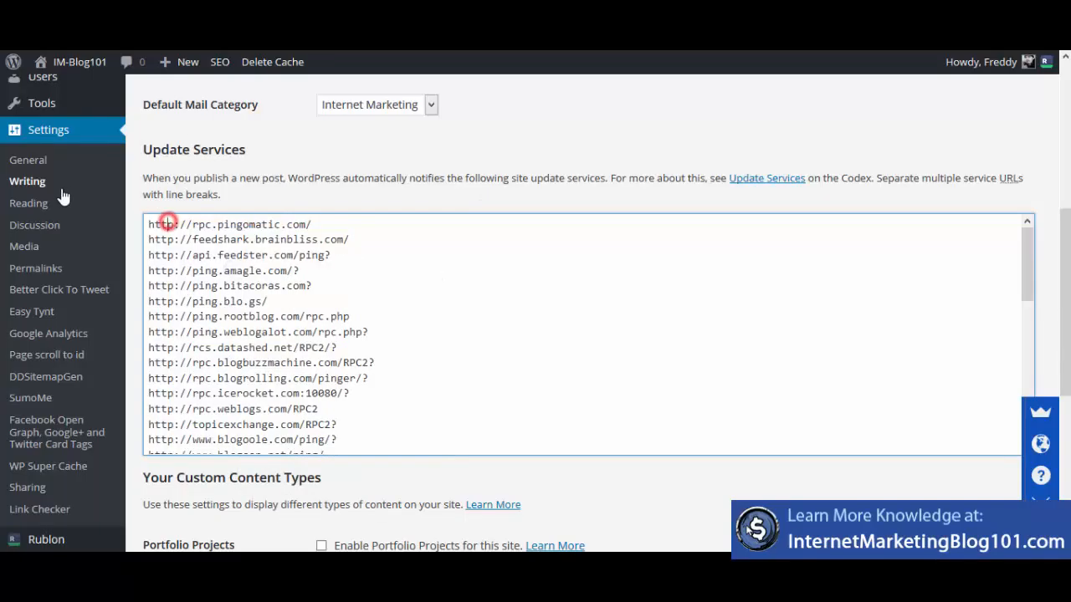
# - Look through the rest of the Writing settings, from the end of the Update Services list to the custom content types
pyautogui.scroll(-5, 354, 411)
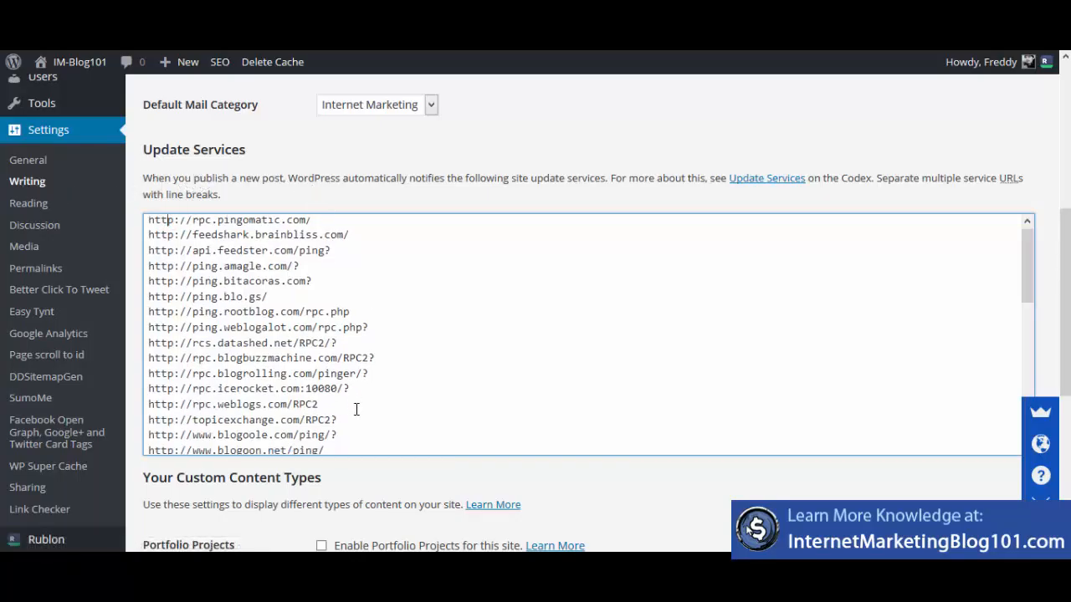
pyautogui.scroll(-5, 358, 458)
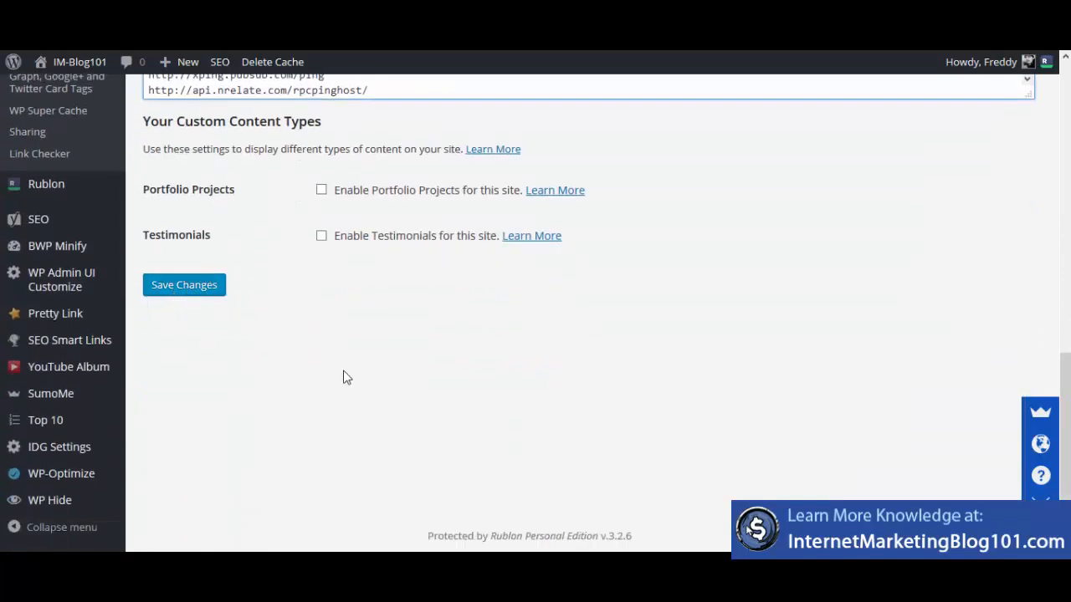
pyautogui.scroll(1, 701, 453)
pyautogui.scroll(1, 701, 452)
pyautogui.scroll(6, 874, 449)
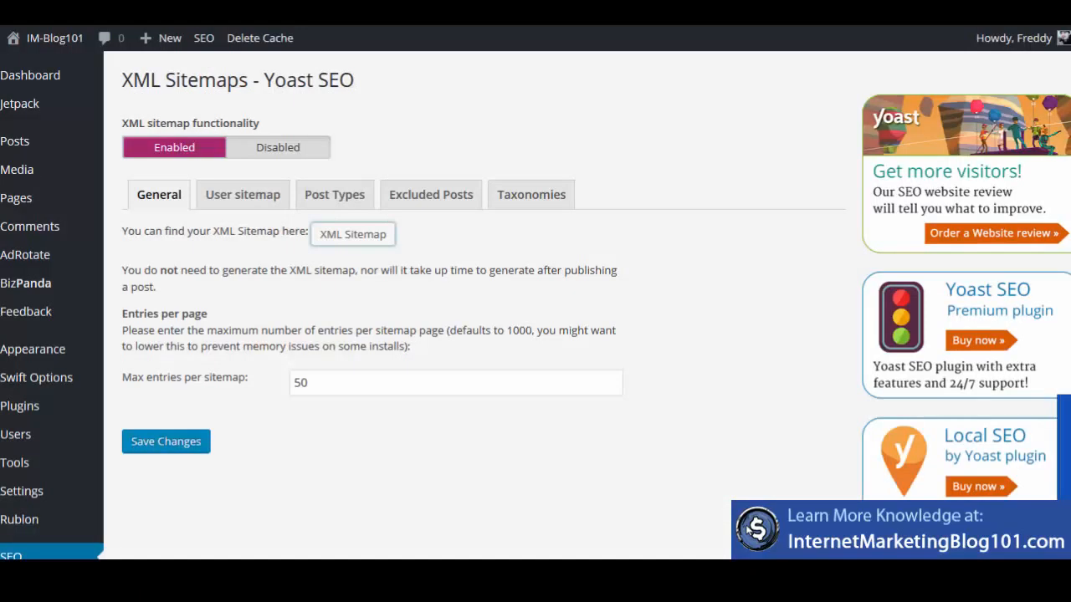
# - Look over the Yoast SEO XML Sitemaps page and the plugin's submenu
pyautogui.scroll(-6, 440, 349)
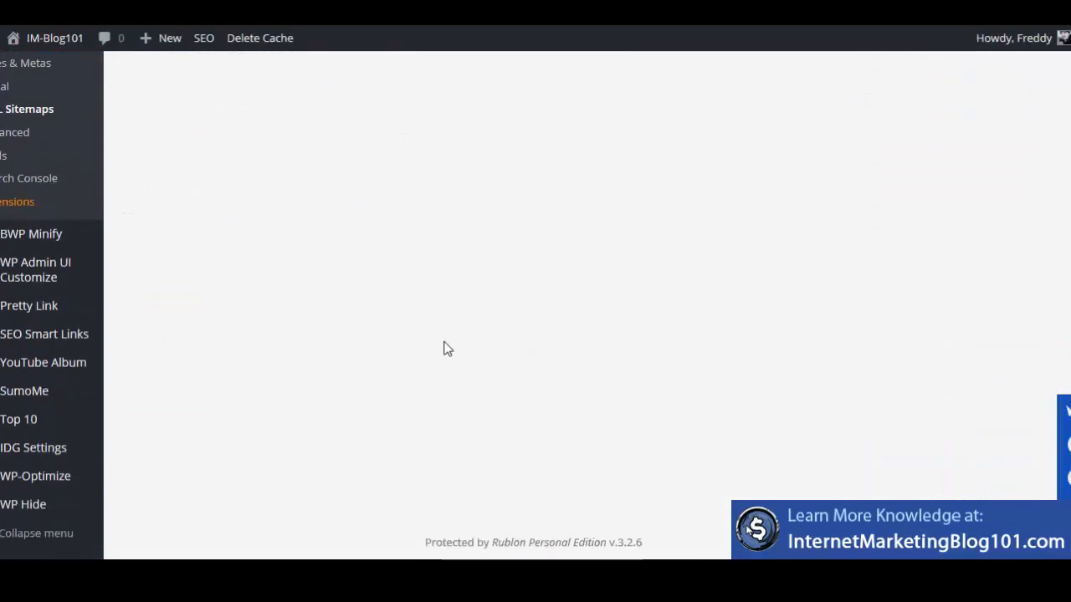